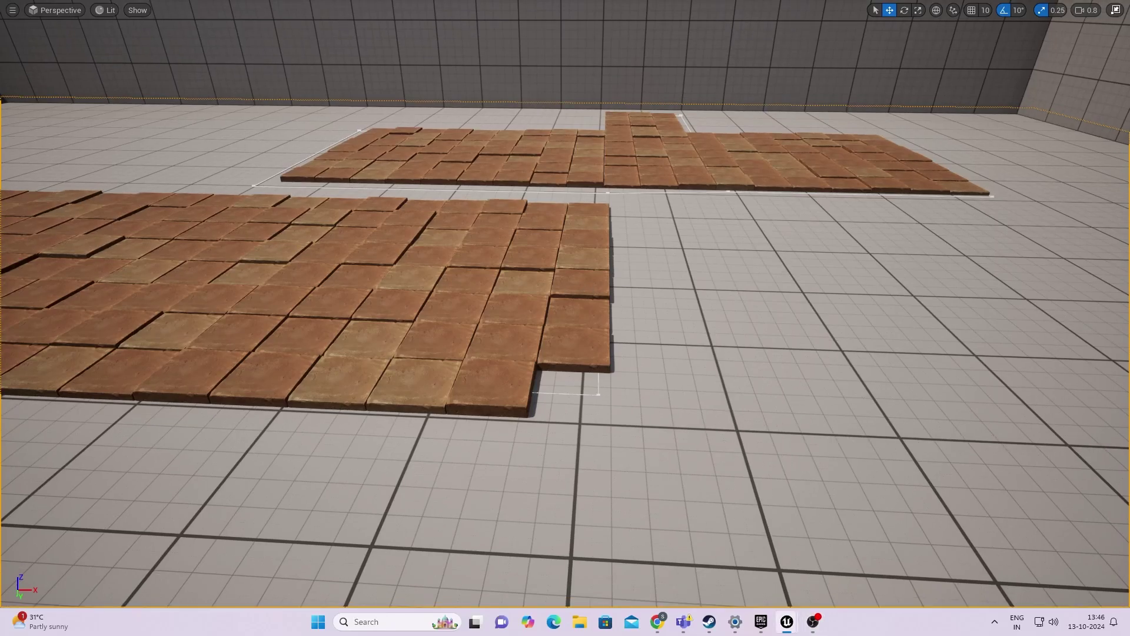
- Move the nearest end corner spline point of the foreground tile floor outward along the X axis to lengthen that edge
{"action": "key", "text": "s"}
{"action": "key", "text": "a"}
{"action": "scroll", "coordinate": [585, 296], "scroll_direction": "down", "scroll_amount": 1}
{"action": "key", "text": "w"}
{"action": "key", "text": "d"}
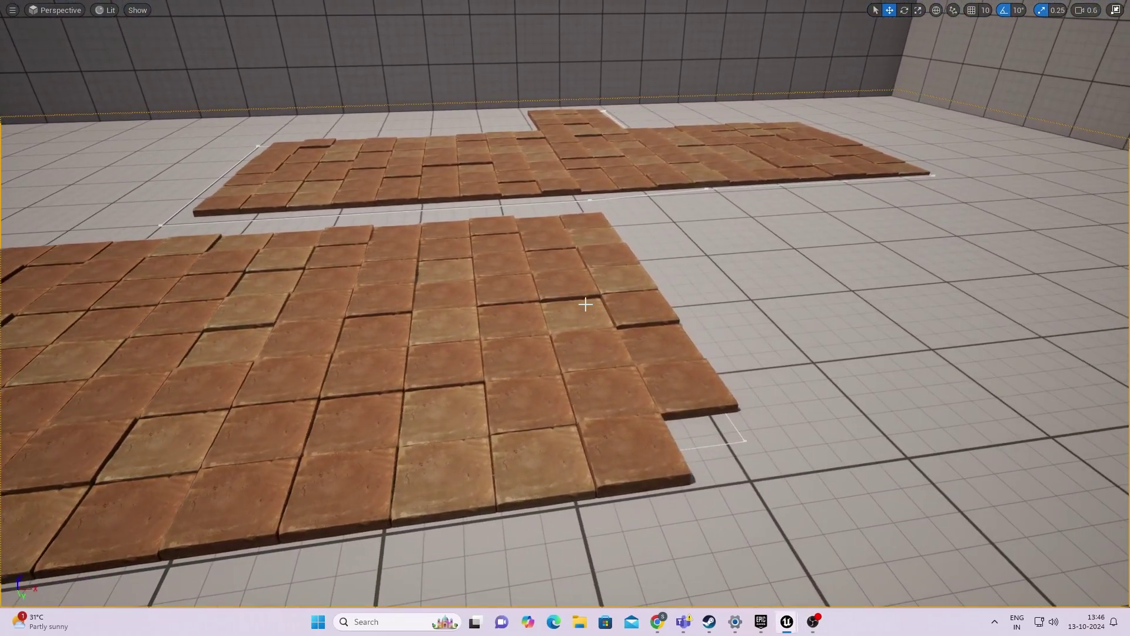
{"action": "left_click", "coordinate": [730, 441]}
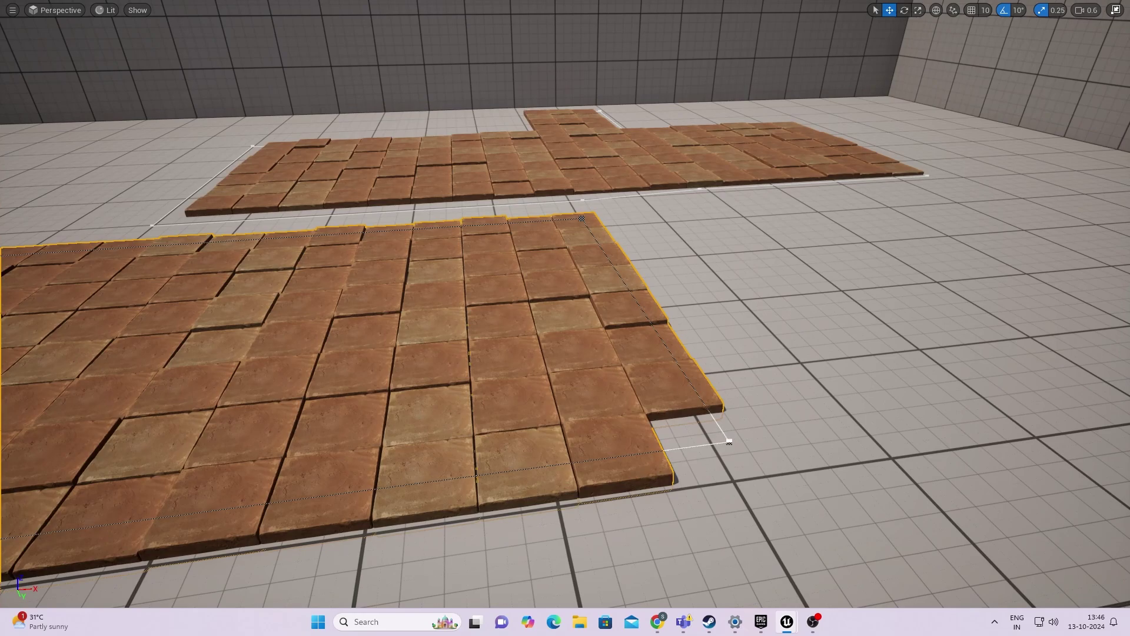
{"action": "left_click", "coordinate": [732, 442]}
{"action": "right_click_drag", "start_coordinate": [769, 425], "coordinate": [695, 433]}
{"action": "key", "text": "s"}
{"action": "key", "text": "d"}
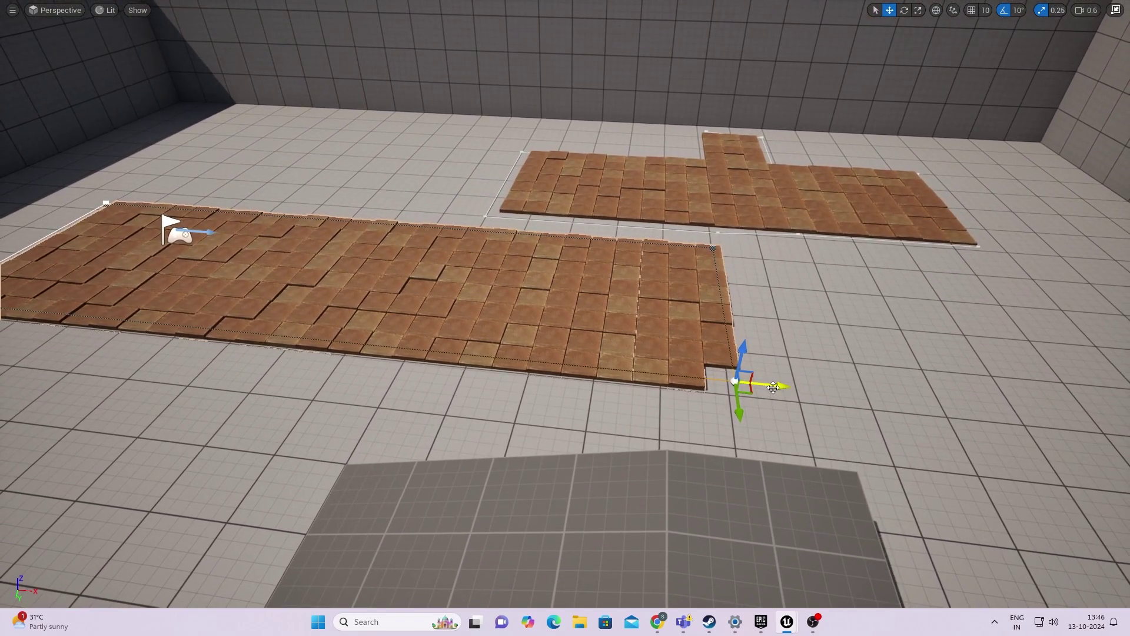
{"action": "left_click_drag", "start_coordinate": [774, 387], "coordinate": [1009, 411]}
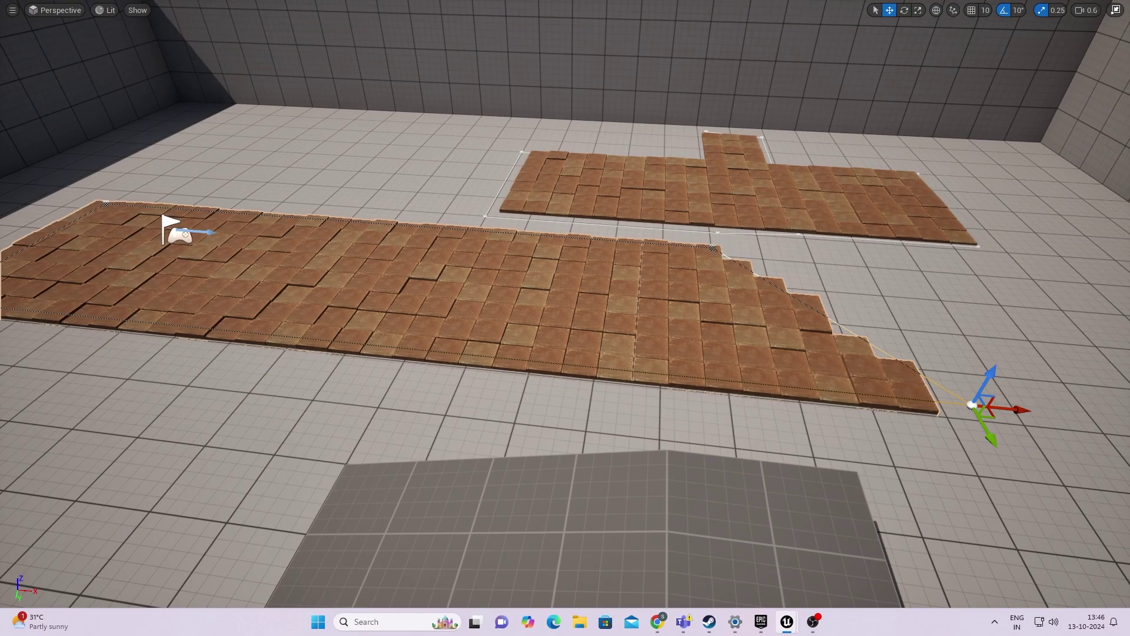
- Extend the tile floor's far end corner along the X axis and pull its near end corner outward along the Y axis
{"action": "left_click", "coordinate": [714, 248]}
{"action": "left_click_drag", "start_coordinate": [763, 251], "coordinate": [1116, 272]}
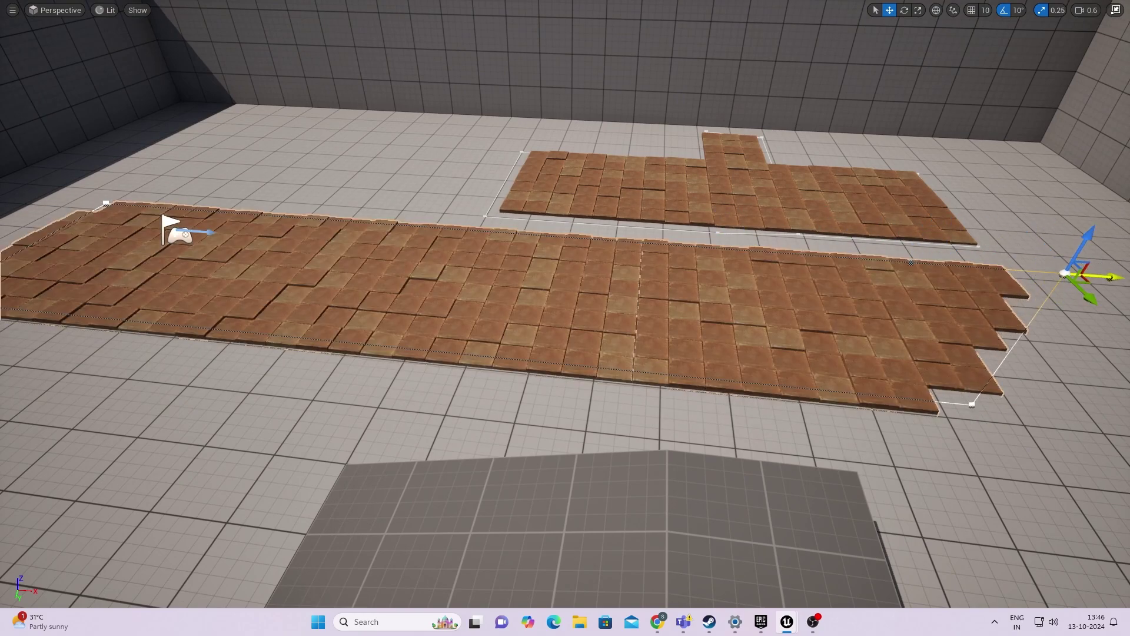
{"action": "left_click", "coordinate": [972, 405]}
{"action": "left_click_drag", "start_coordinate": [979, 400], "coordinate": [978, 577]}
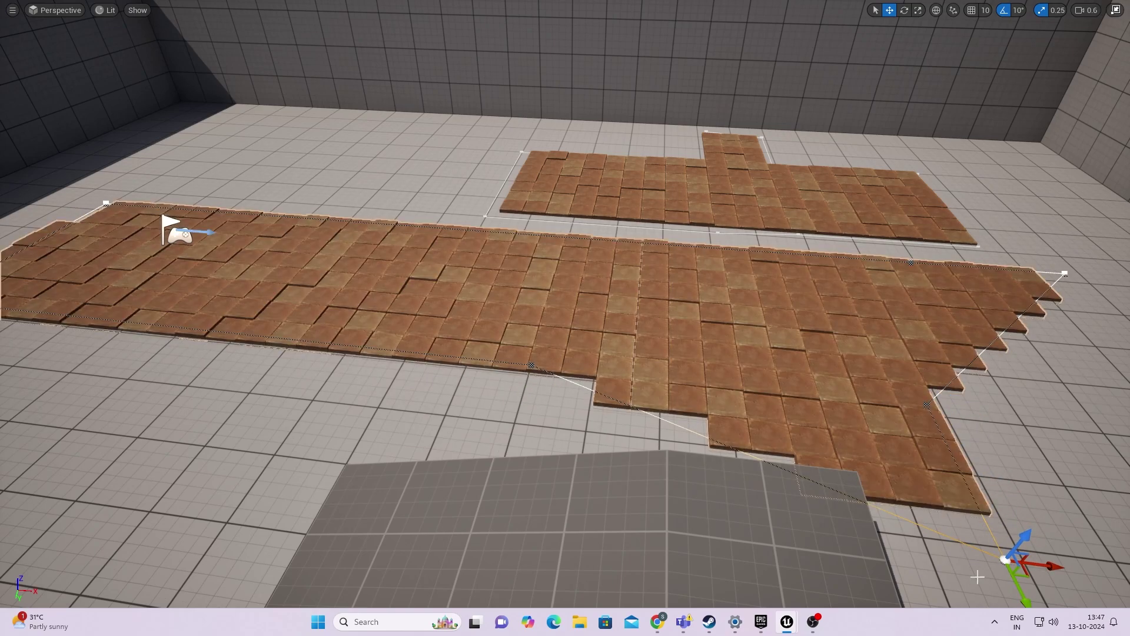
{"action": "left_click", "coordinate": [533, 366]}
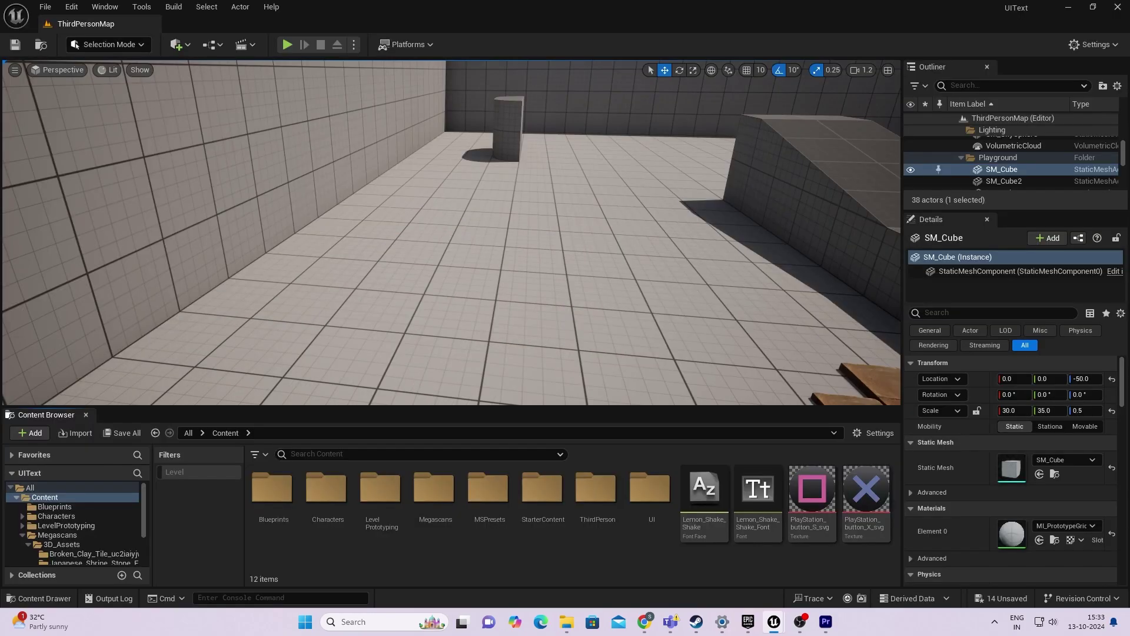
- Check the Broken Clay Tile asset in Quixel Bridge and place its S_Broken_Clay_Tile static mesh on the level floor
{"action": "left_click_drag", "start_coordinate": [1129, 108], "coordinate": [567, 95]}
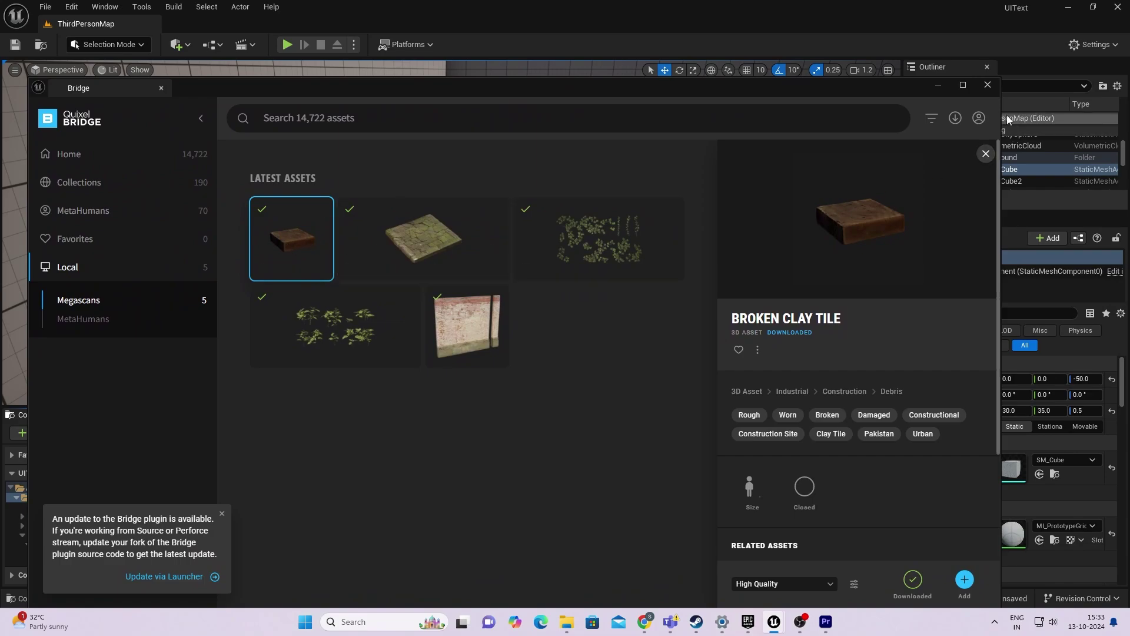
{"action": "left_click", "coordinate": [938, 86]}
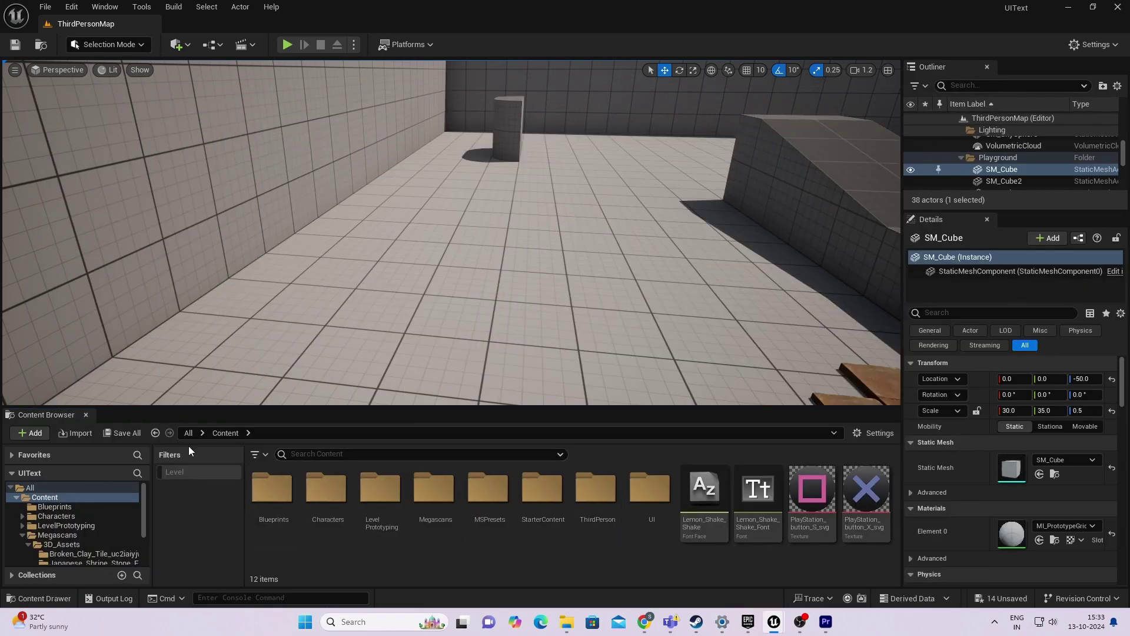
{"action": "left_click", "coordinate": [155, 432]}
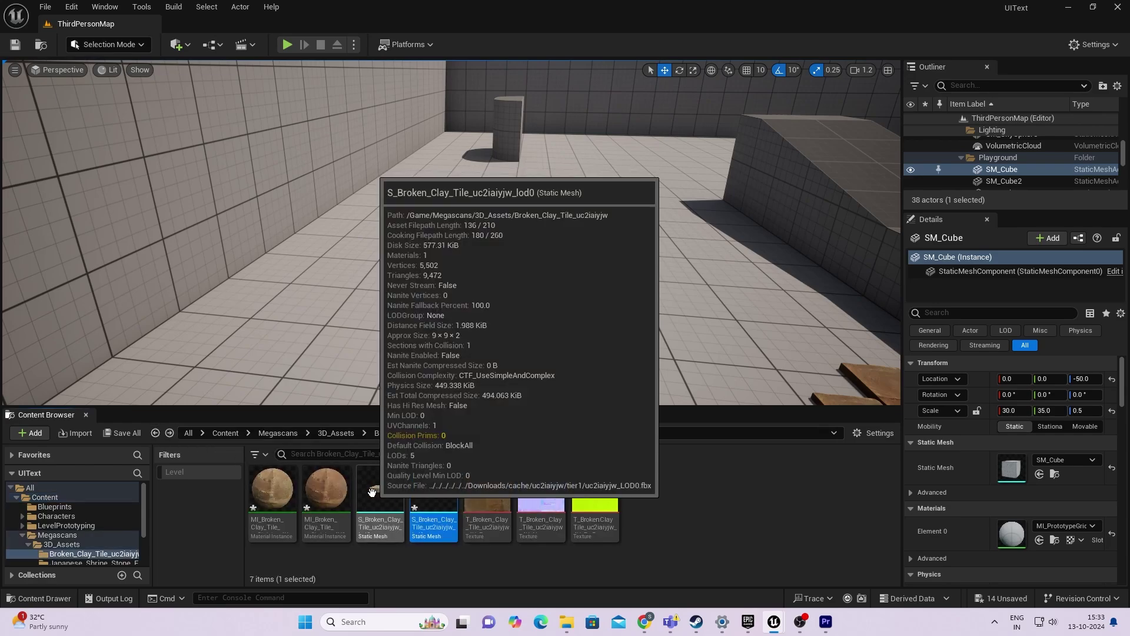
{"action": "left_click_drag", "start_coordinate": [372, 493], "coordinate": [482, 288]}
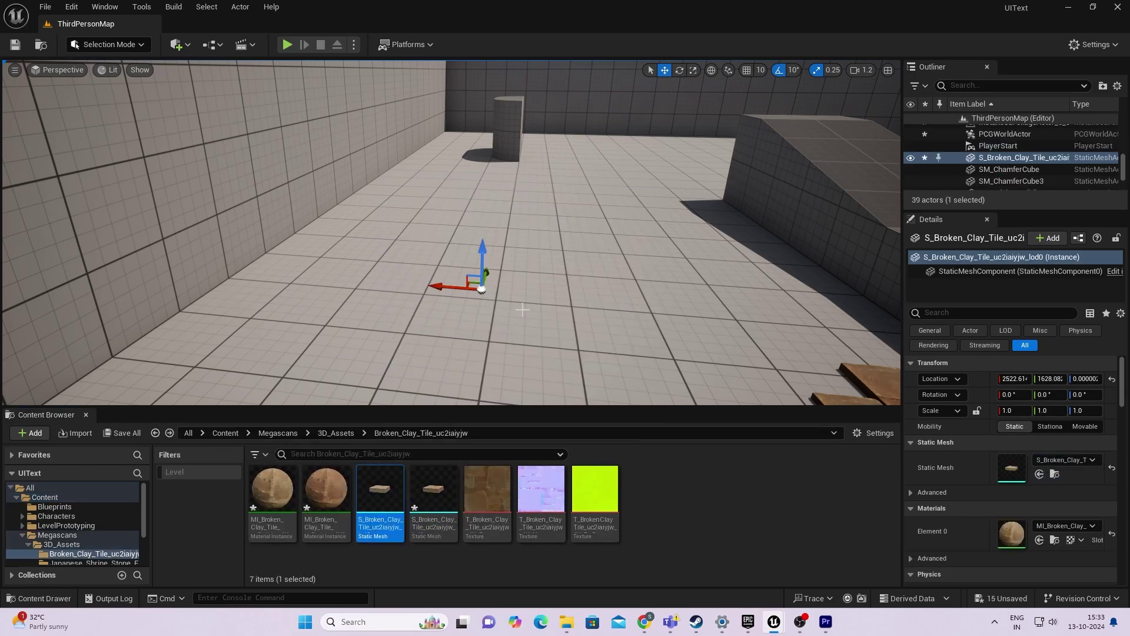
- Scale the placed clay tile uniformly to 6 with locked proportions and deselect it
{"action": "key", "text": "f"}
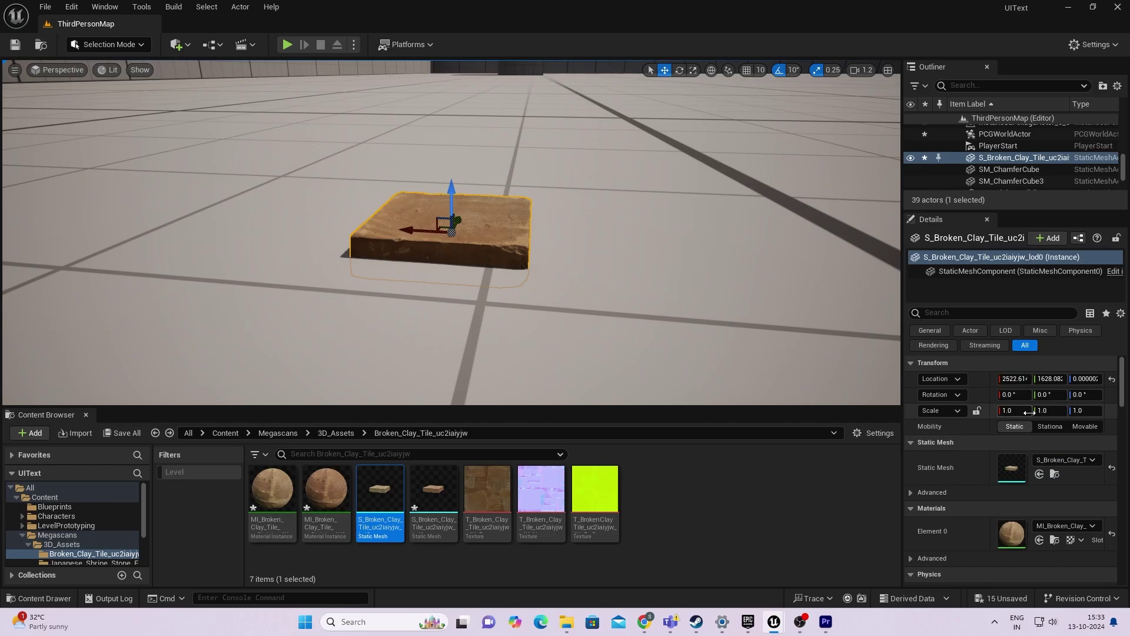
{"action": "left_click", "coordinate": [977, 410]}
{"action": "left_click", "coordinate": [1023, 410]}
{"action": "type", "text": "6"}
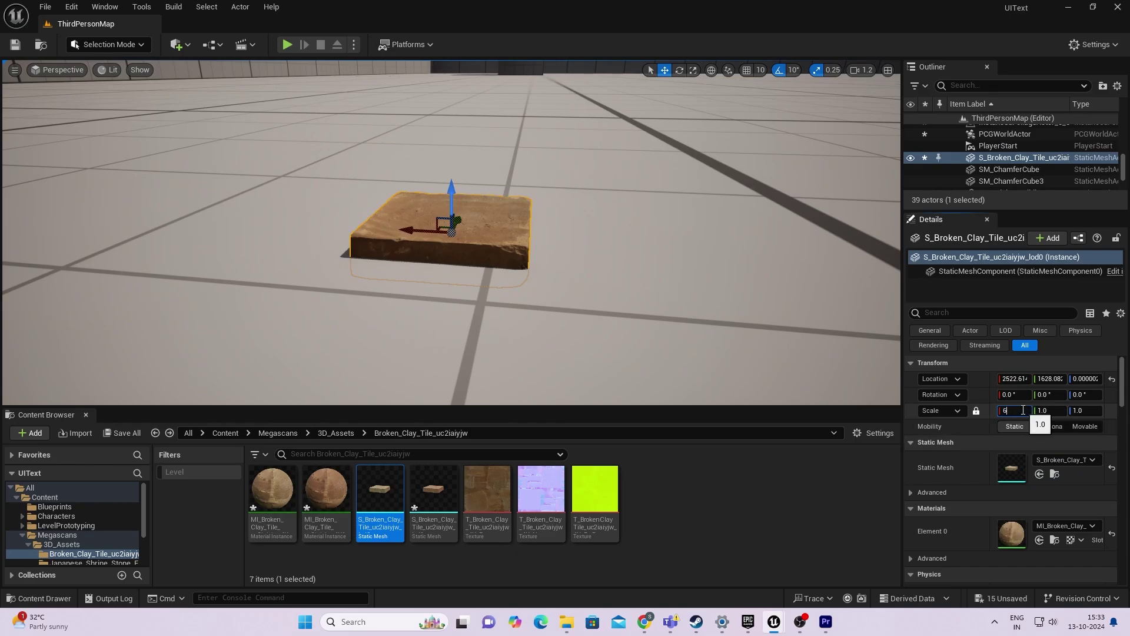
{"action": "key", "text": "Return"}
{"action": "key", "text": "f"}
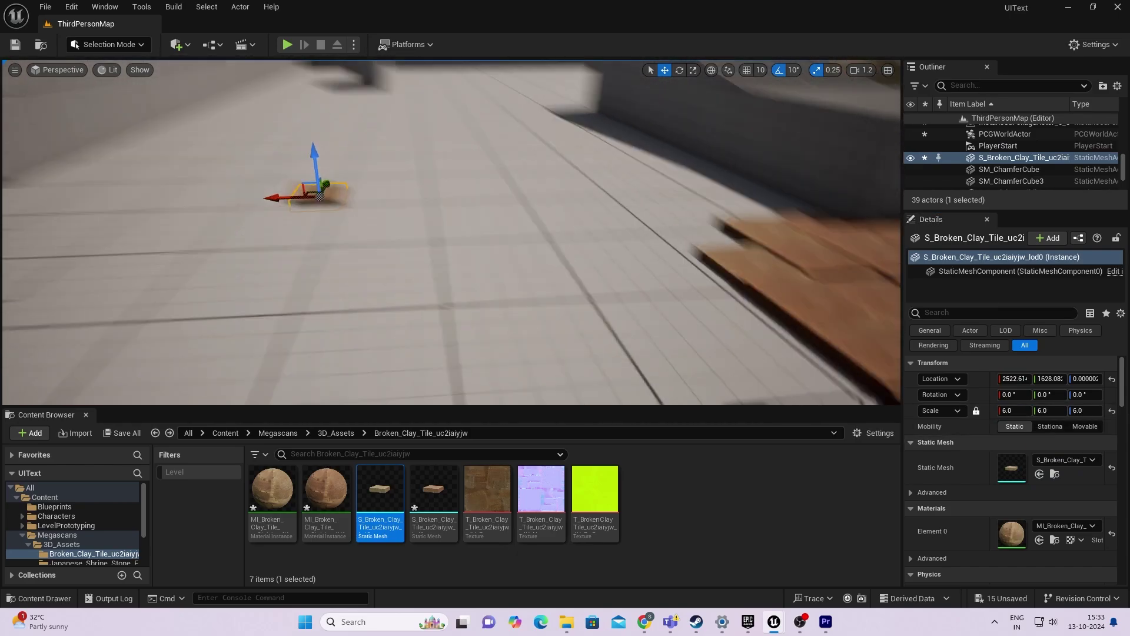
{"action": "mouse_move", "coordinate": [518, 210]}
{"action": "right_mouse_down"}
{"action": "mouse_move", "coordinate": [560, 236]}
{"action": "mouse_move", "coordinate": [483, 194]}
{"action": "mouse_move", "coordinate": [519, 210]}
{"action": "right_mouse_up"}
{"action": "mouse_move", "coordinate": [171, 262]}
{"action": "left_mouse_down"}
{"action": "mouse_move", "coordinate": [396, 151]}
{"action": "mouse_move", "coordinate": [150, 265]}
{"action": "left_mouse_up"}
{"action": "right_click_drag", "start_coordinate": [150, 265], "coordinate": [83, 268]}
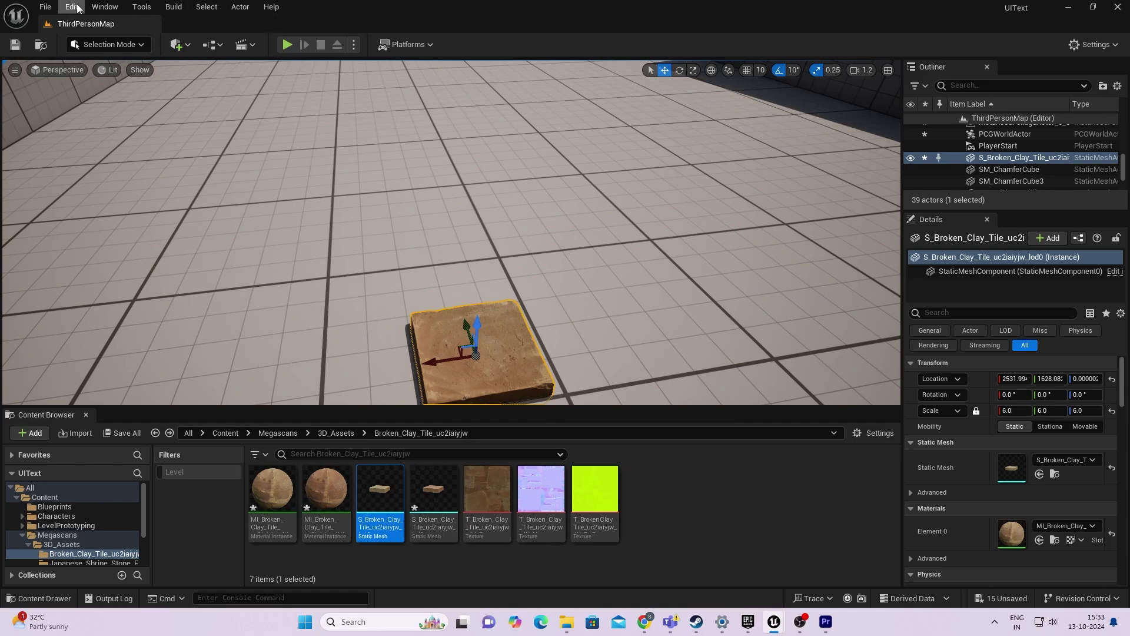
{"action": "left_click", "coordinate": [562, 147]}
{"action": "right_click_drag", "start_coordinate": [542, 142], "coordinate": [542, 141]}
{"action": "scroll", "coordinate": [543, 141], "scroll_direction": "down", "scroll_amount": 2}
- Search the plugins for "pcg" and check whether the Procedural Content Generation Framework plugins are enabled
{"action": "left_click", "coordinate": [75, 10]}
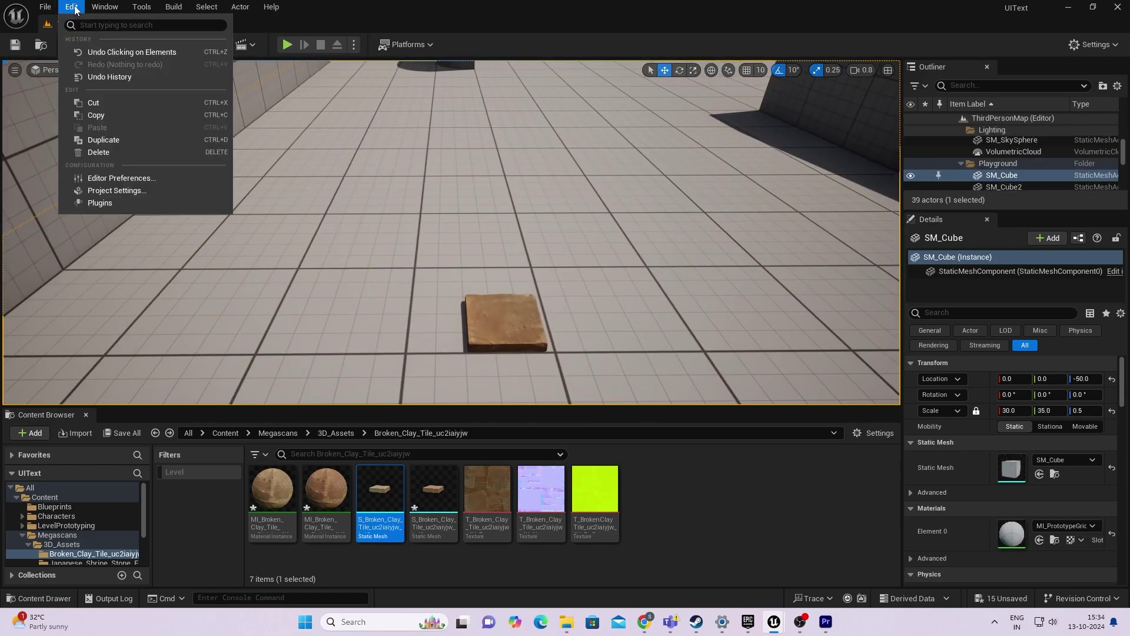
{"action": "left_click", "coordinate": [154, 203]}
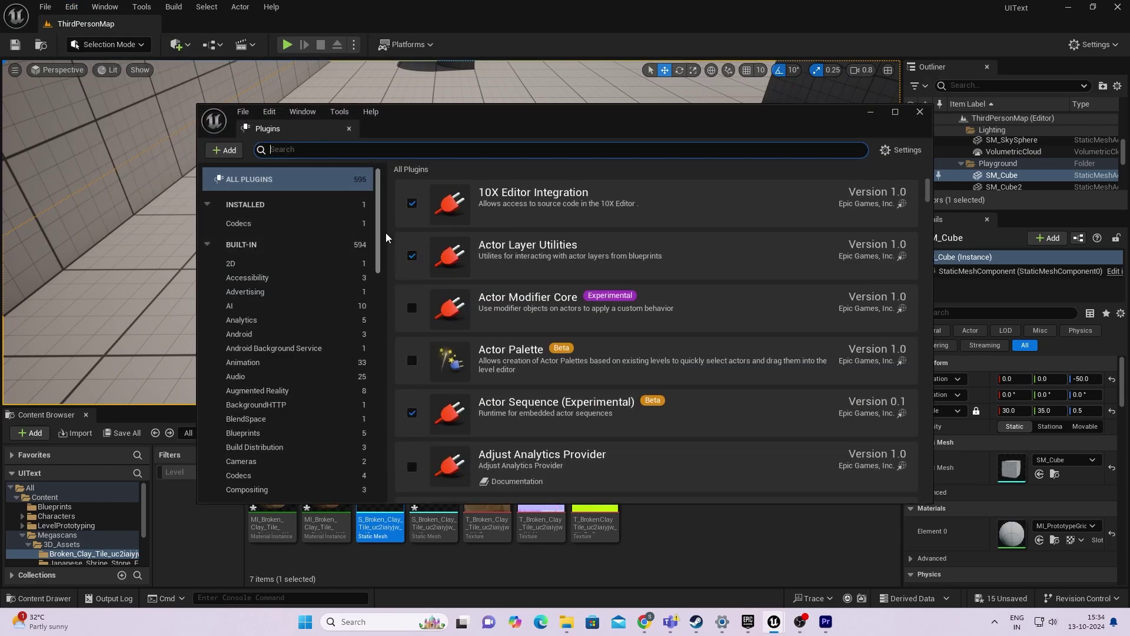
{"action": "type", "text": "pcg"}
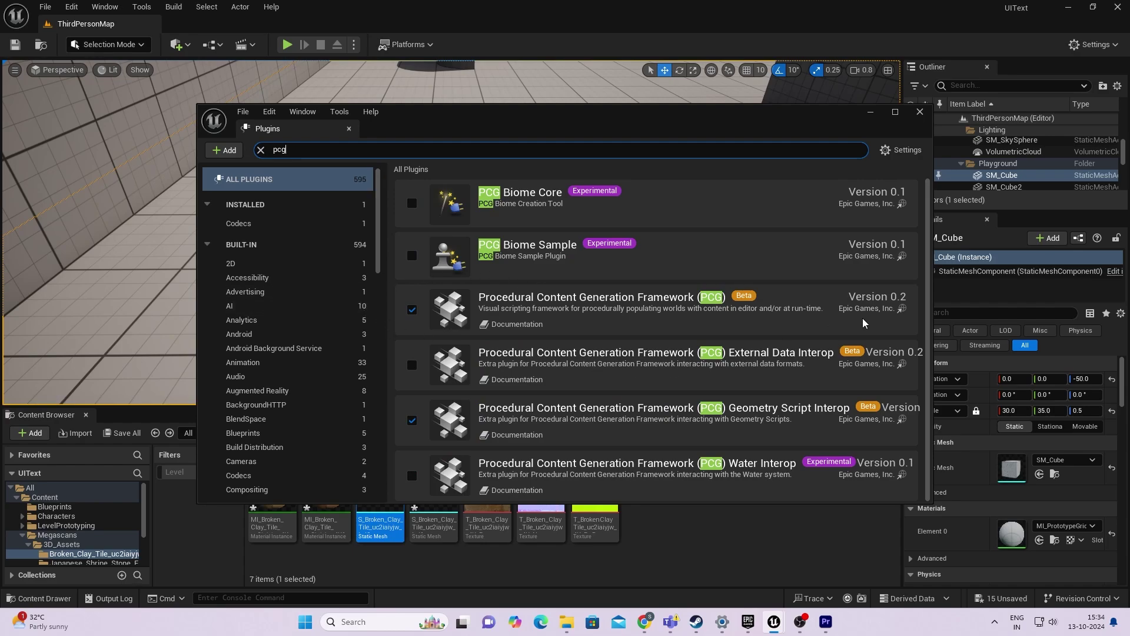
{"action": "left_click", "coordinate": [920, 112]}
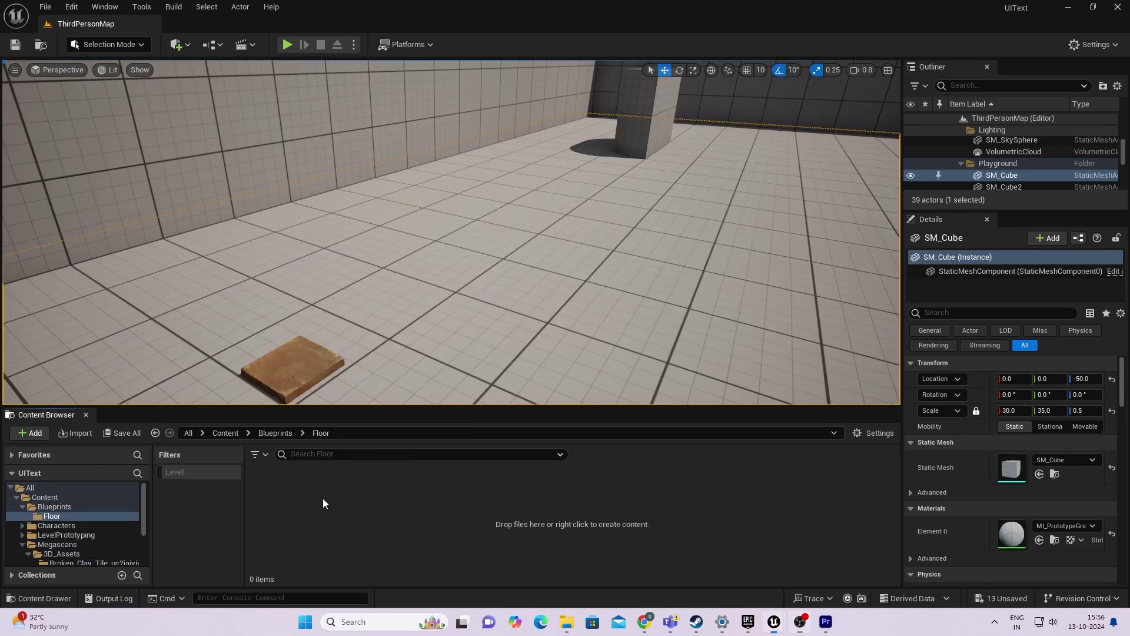
- Create an Actor Blueprint class named Bp_Proc_Floor in the Floor folder and open it for editing
{"action": "right_click", "coordinate": [299, 512]}
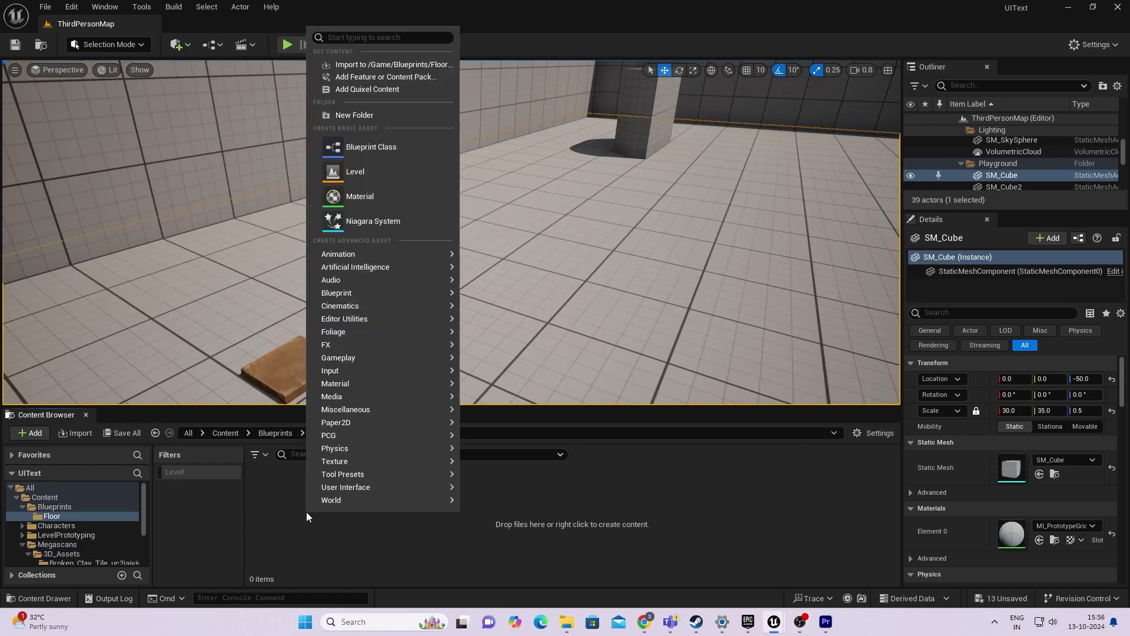
{"action": "left_click", "coordinate": [404, 142]}
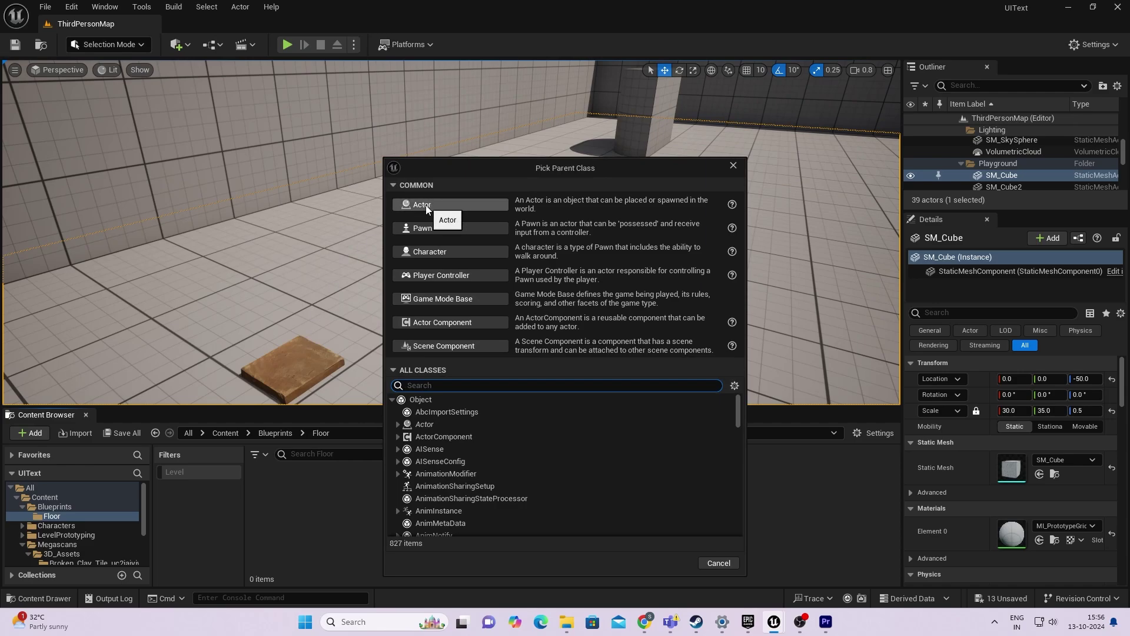
{"action": "left_click", "coordinate": [425, 205]}
{"action": "type", "text": "Bp_"}
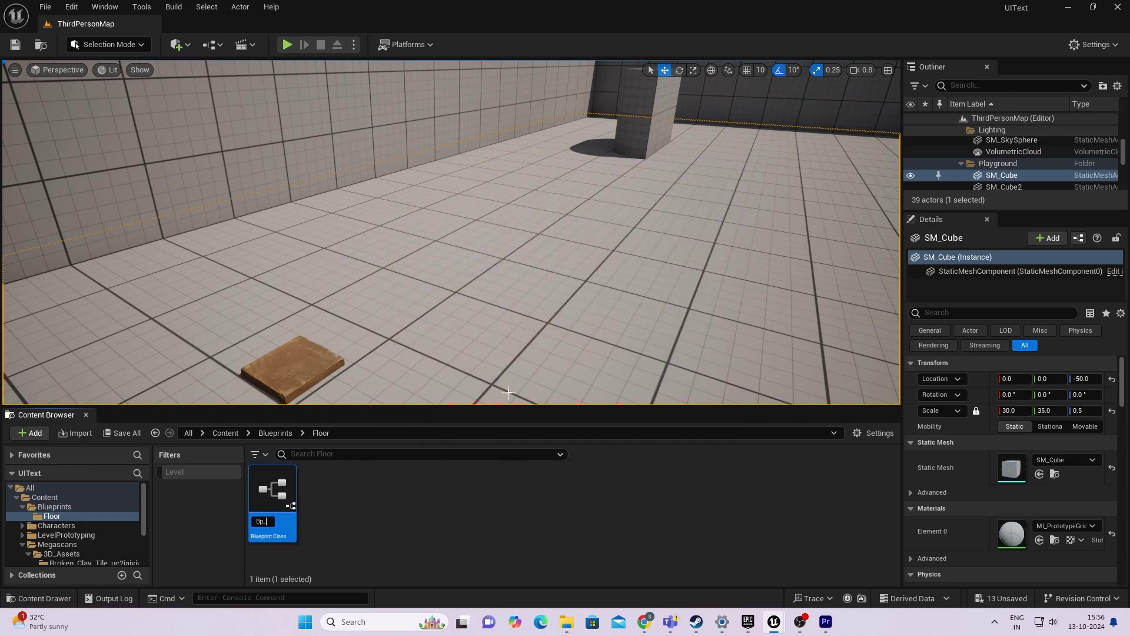
{"action": "type", "text": "Proc_floor"}
{"action": "key", "text": "Return"}
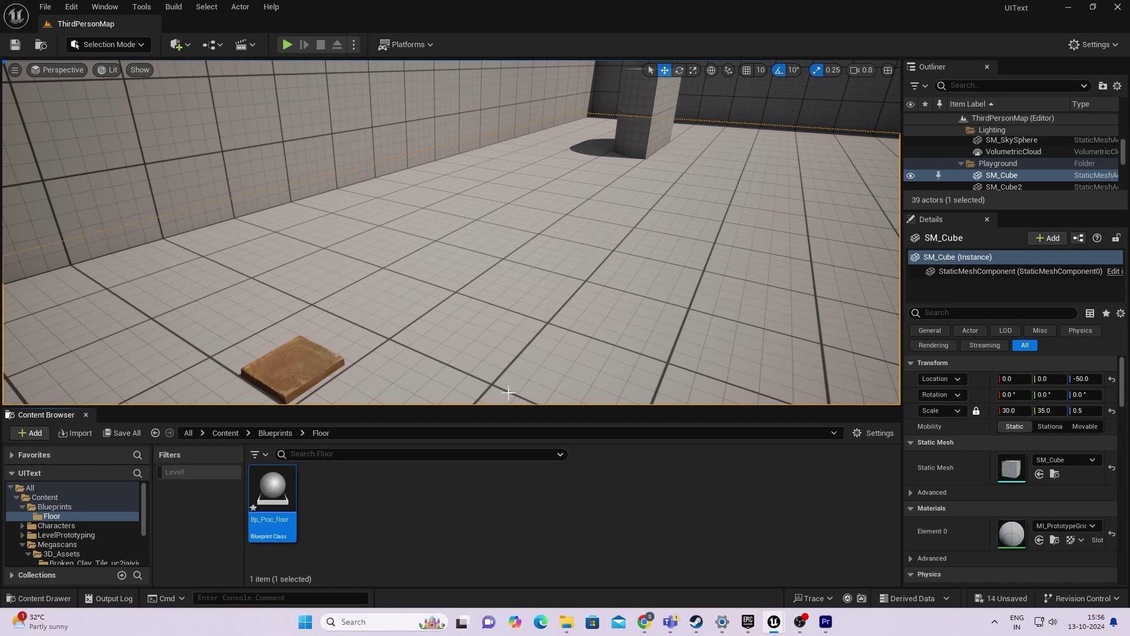
{"action": "left_click", "coordinate": [273, 521]}
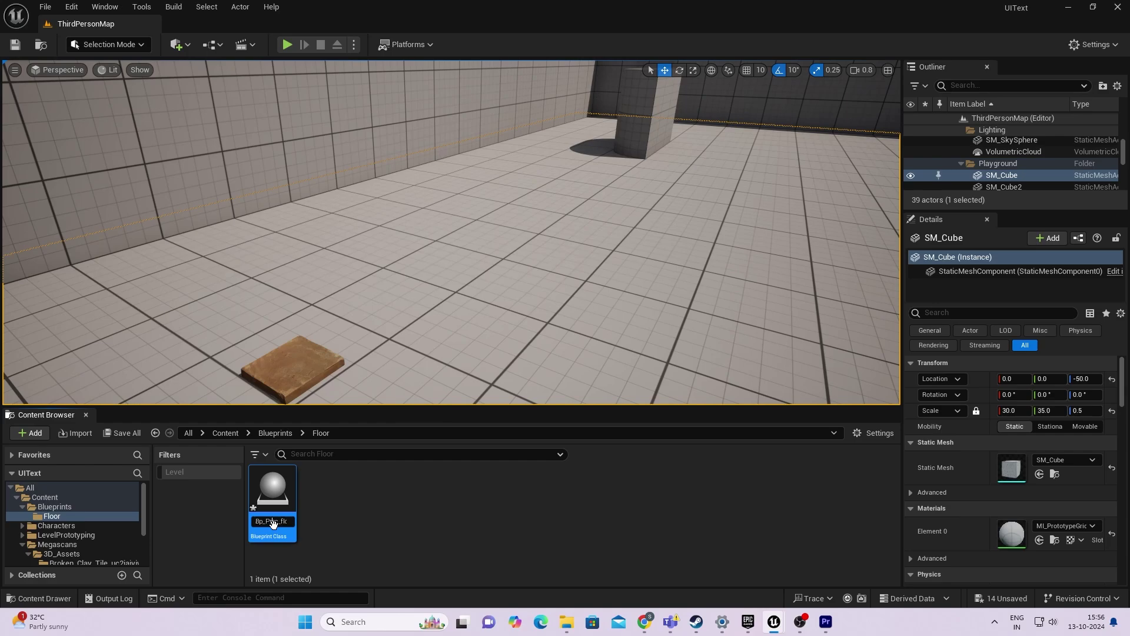
{"action": "double_click", "coordinate": [273, 505]}
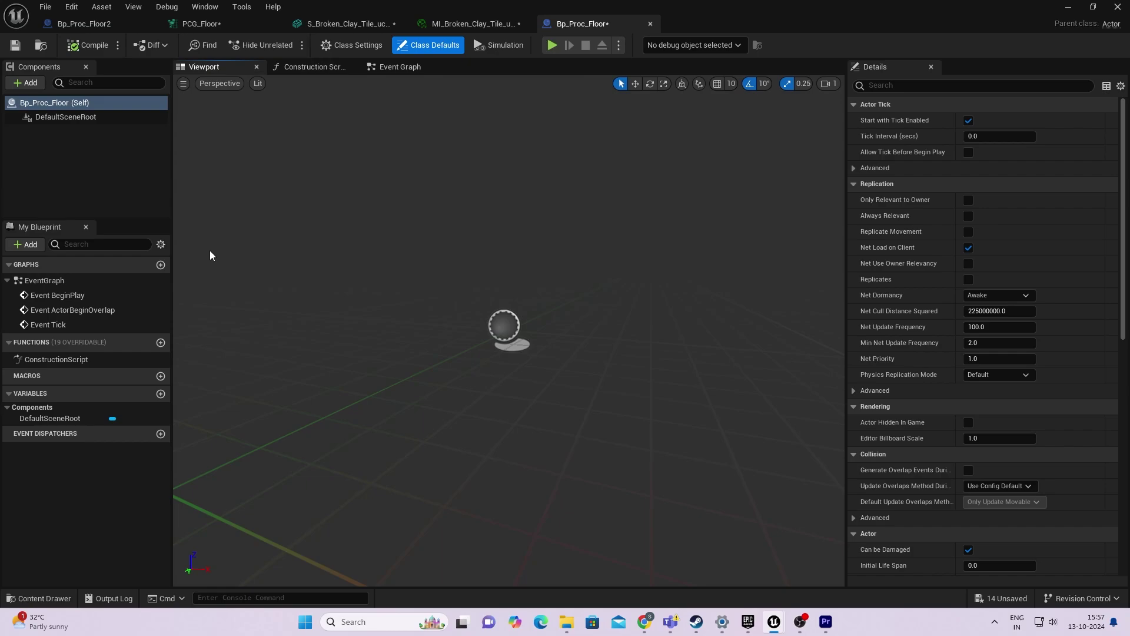
- Add a Scene component to the Blueprint and make it the root in place of DefaultSceneRoot
{"action": "left_click", "coordinate": [30, 83]}
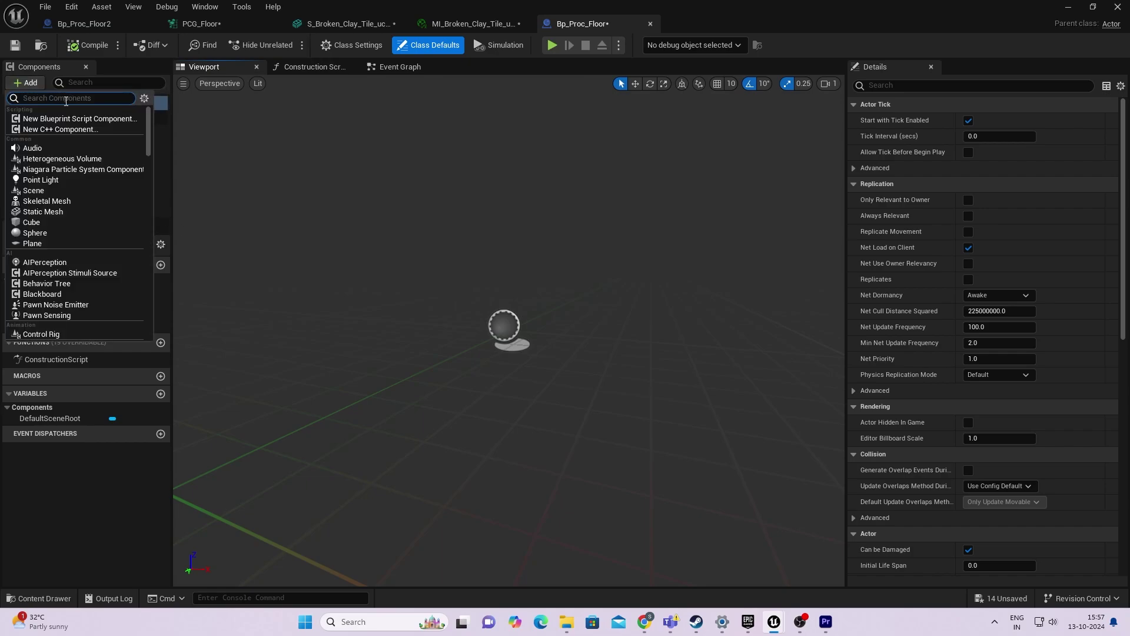
{"action": "type", "text": "scene"}
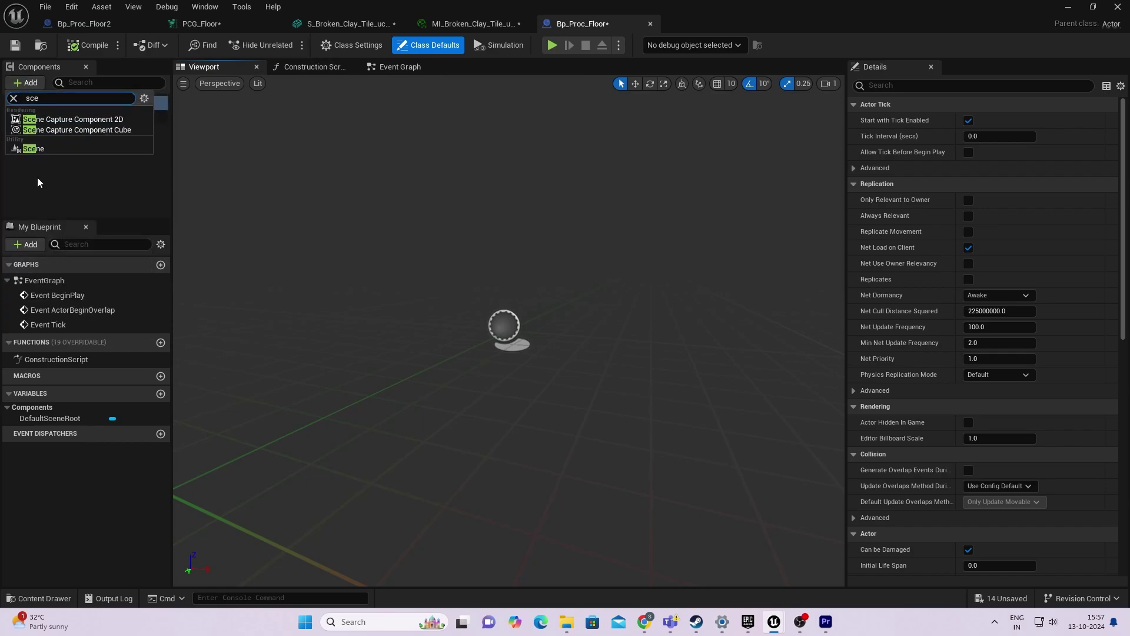
{"action": "left_click", "coordinate": [38, 147]}
{"action": "left_click", "coordinate": [63, 153]}
{"action": "left_click_drag", "start_coordinate": [63, 135], "coordinate": [61, 121]}
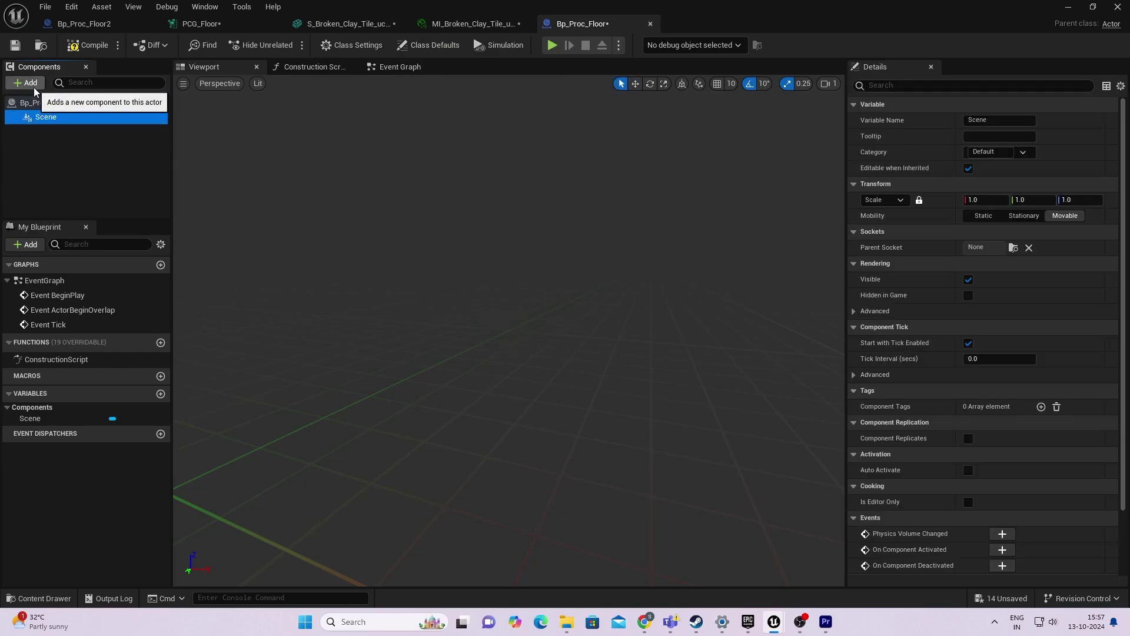
{"action": "left_click", "coordinate": [69, 49]}
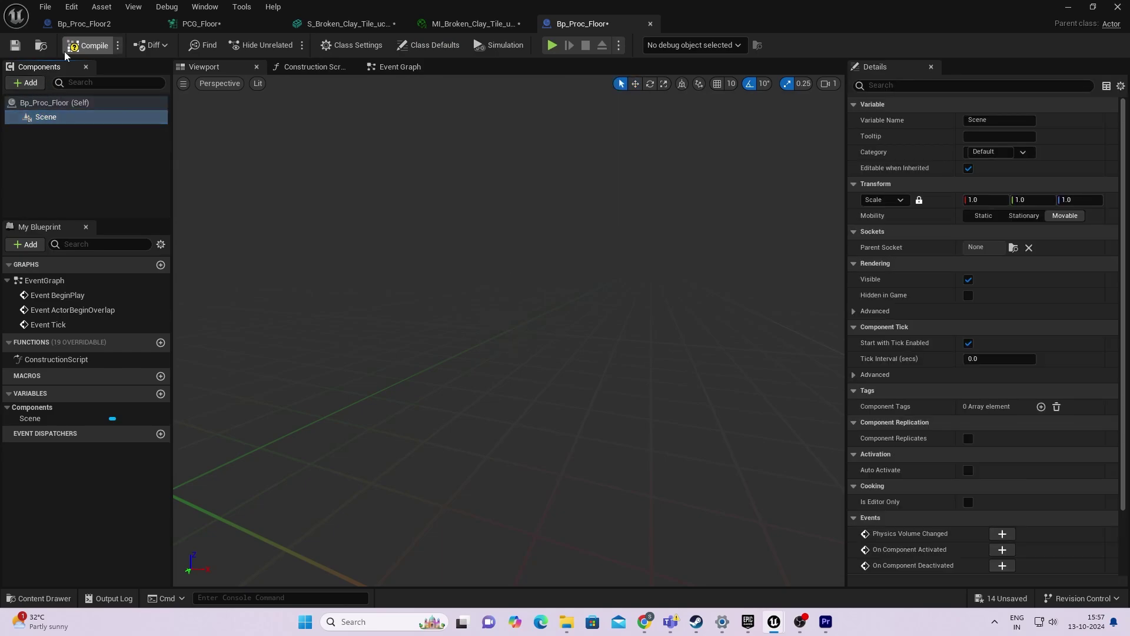
- Add a Spline component under the Scene root, keeping its default name
{"action": "left_click", "coordinate": [30, 83]}
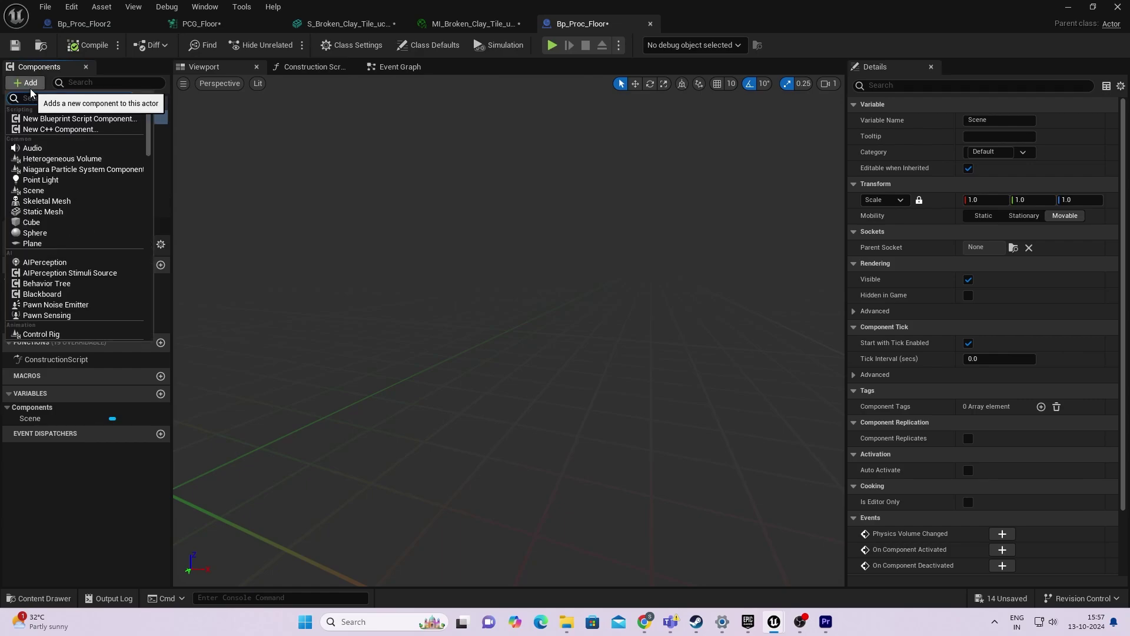
{"action": "type", "text": "spli"}
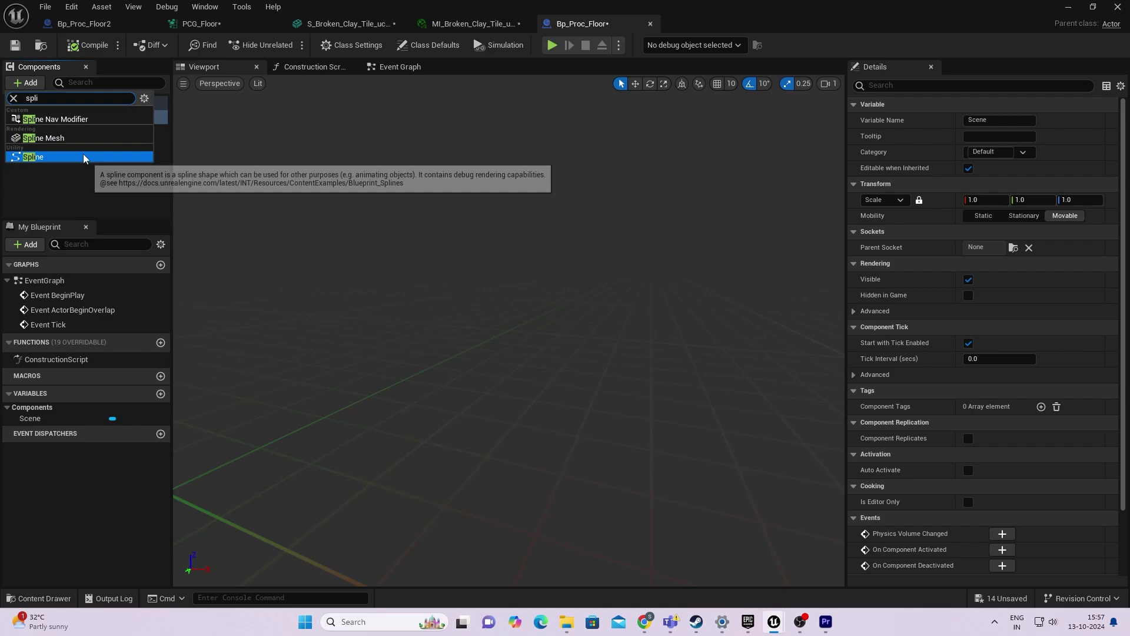
{"action": "left_click", "coordinate": [83, 154]}
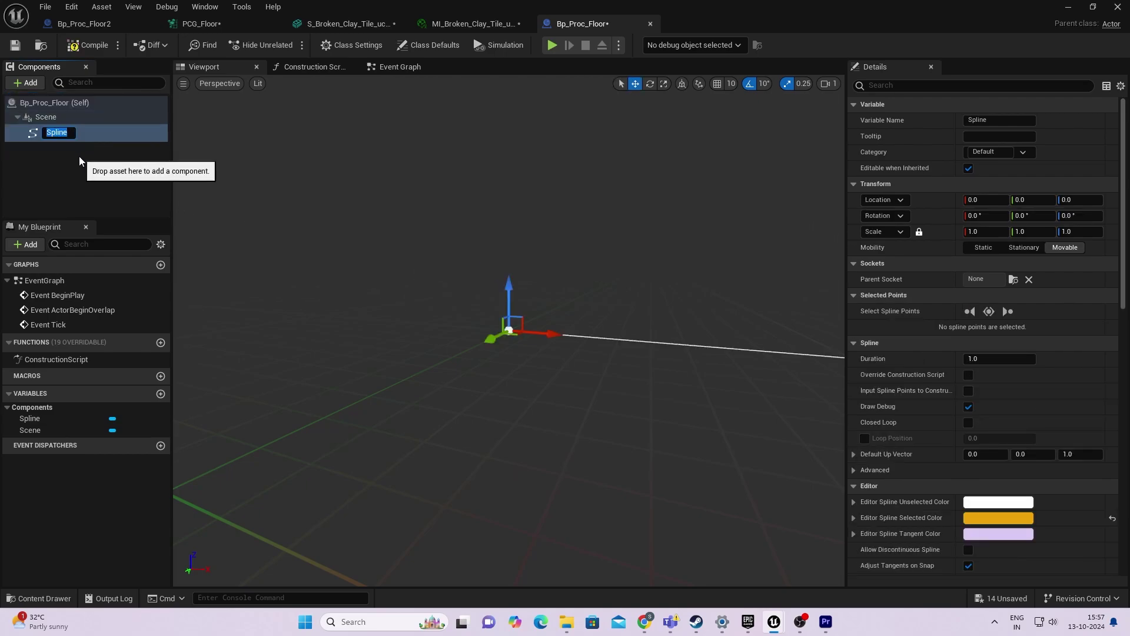
{"action": "left_click", "coordinate": [71, 158]}
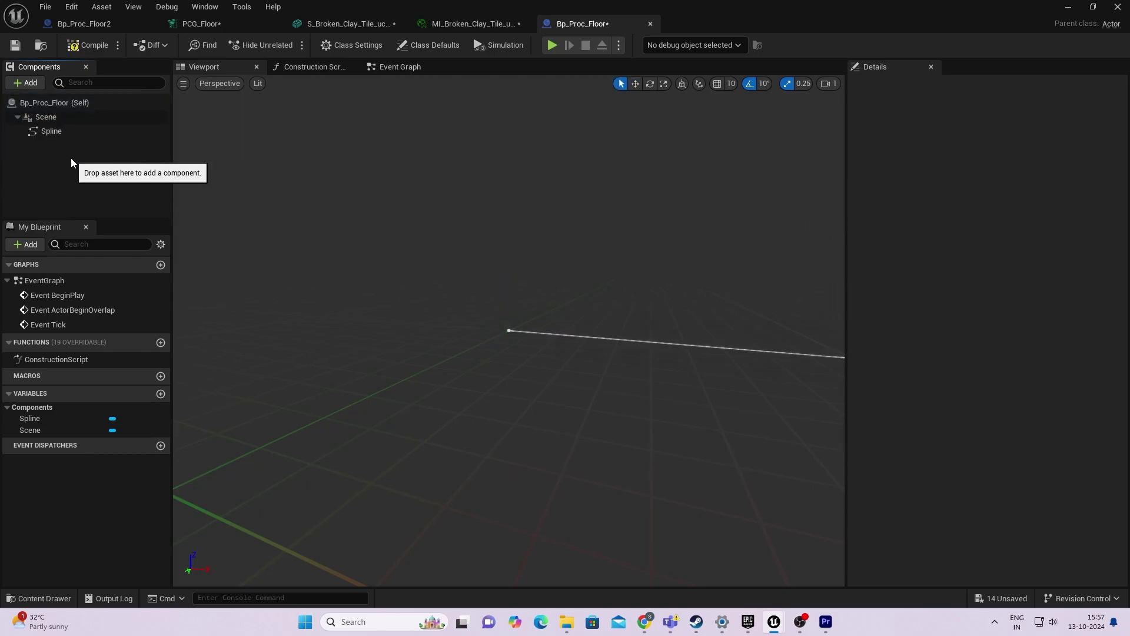
- Delete the spline's end point at X 100, keeping only the point at the origin
{"action": "left_click", "coordinate": [66, 135]}
{"action": "key", "text": "f"}
{"action": "right_click_drag", "start_coordinate": [509, 329], "coordinate": [554, 329]}
{"action": "key", "text": "w"}
{"action": "scroll", "coordinate": [509, 330], "scroll_direction": "down", "scroll_amount": 2}
{"action": "key", "text": "s"}
{"action": "right_click_drag", "start_coordinate": [636, 247], "coordinate": [684, 237]}
{"action": "left_click", "coordinate": [686, 293]}
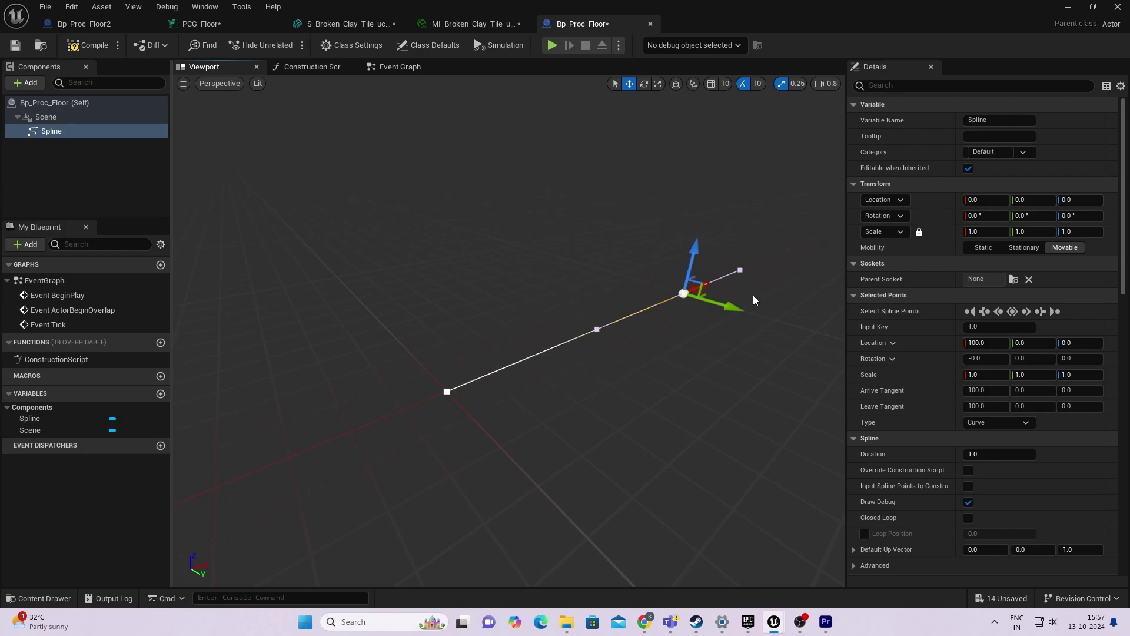
{"action": "key", "text": "Delete"}
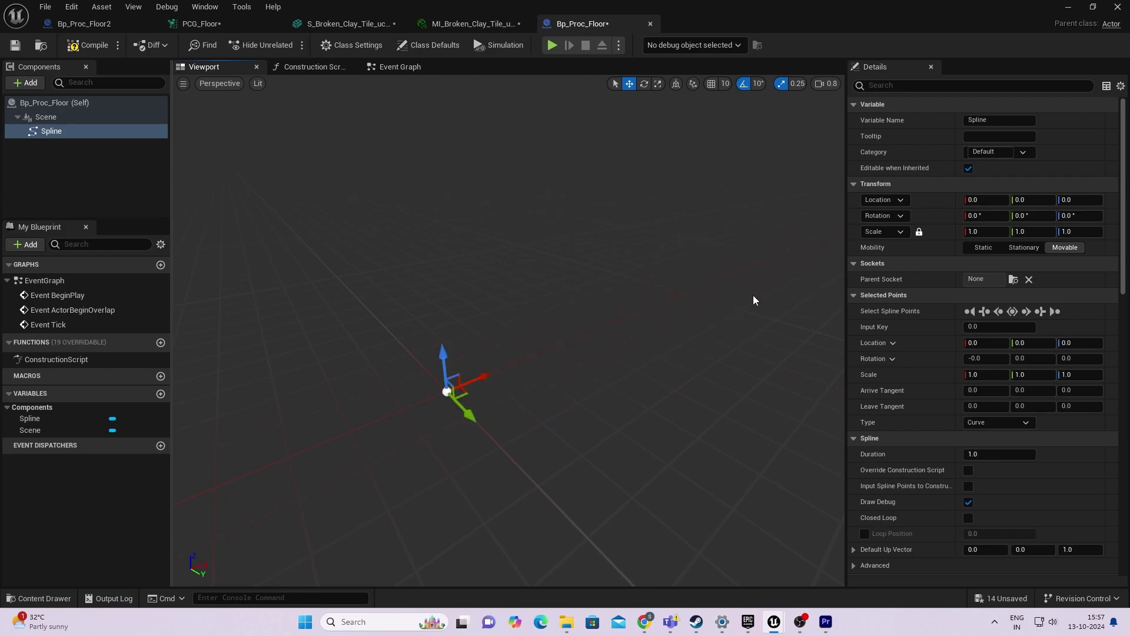
- Generate a square shape with a length of 250 from the spline's point at the origin
{"action": "right_click", "coordinate": [447, 394]}
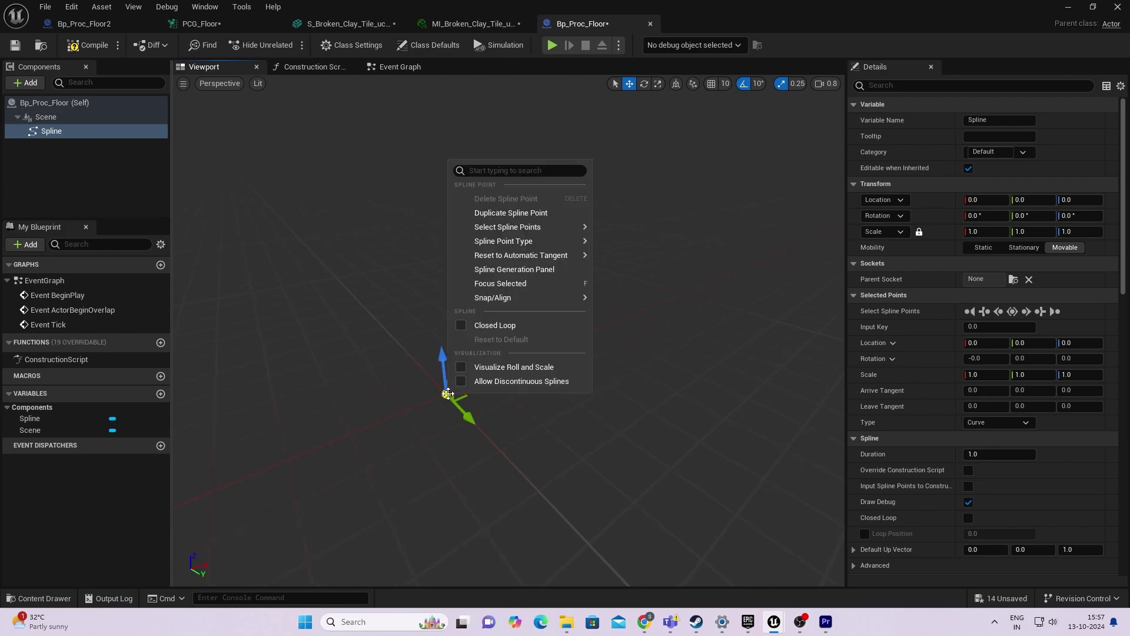
{"action": "left_click", "coordinate": [549, 269]}
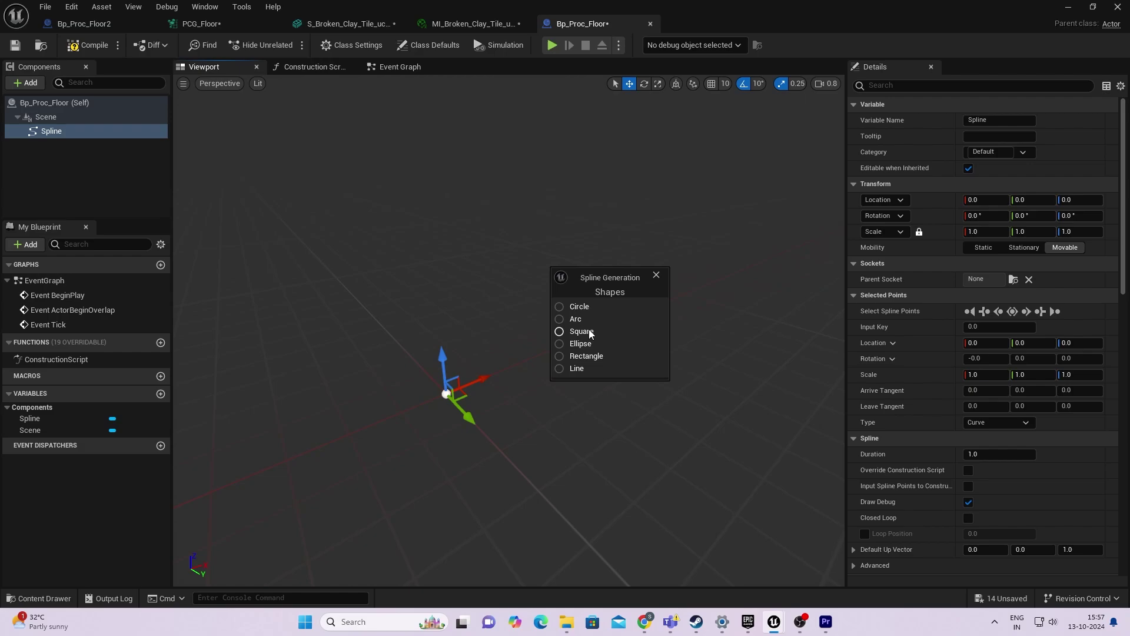
{"action": "left_click", "coordinate": [590, 333]}
{"action": "left_click", "coordinate": [587, 358]}
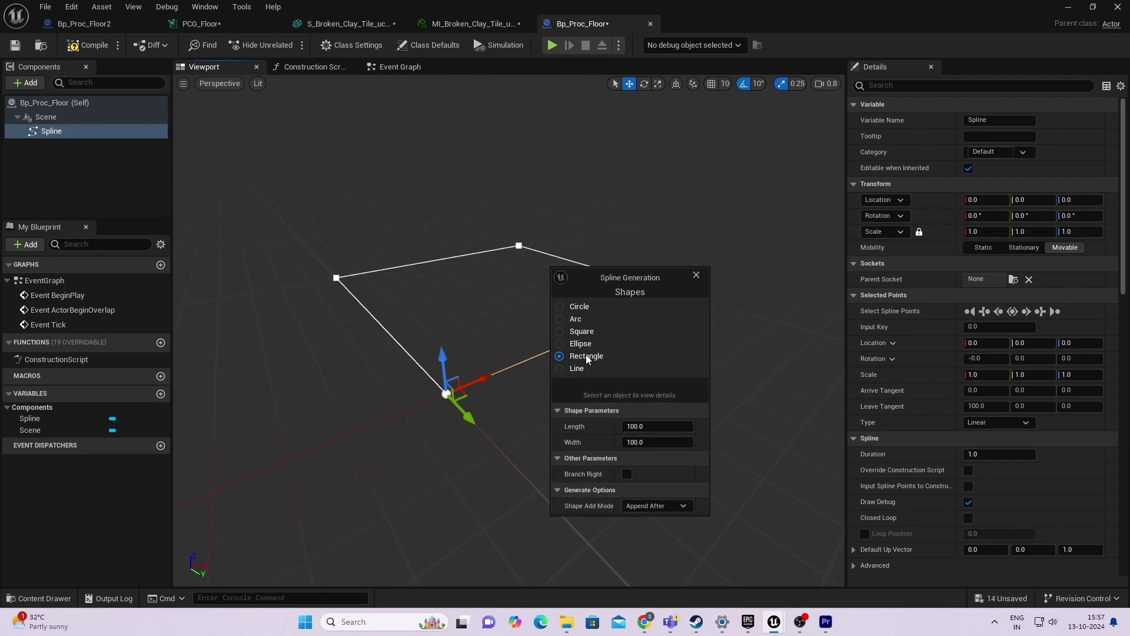
{"action": "left_click", "coordinate": [585, 333]}
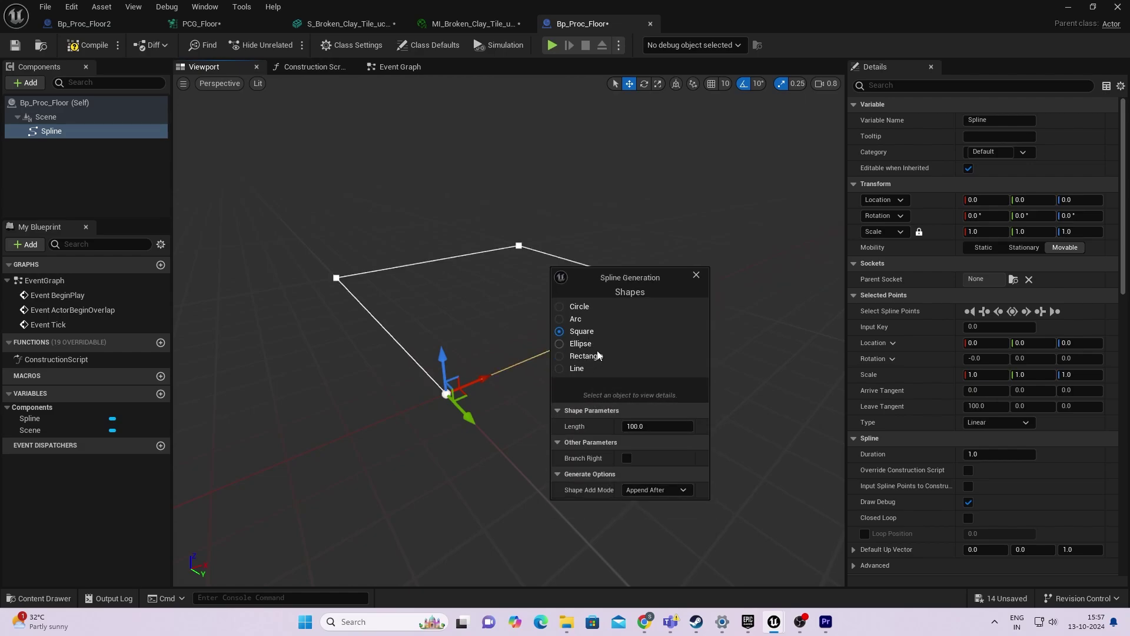
{"action": "left_click", "coordinate": [657, 423]}
{"action": "type", "text": "250"}
{"action": "key", "text": "Return"}
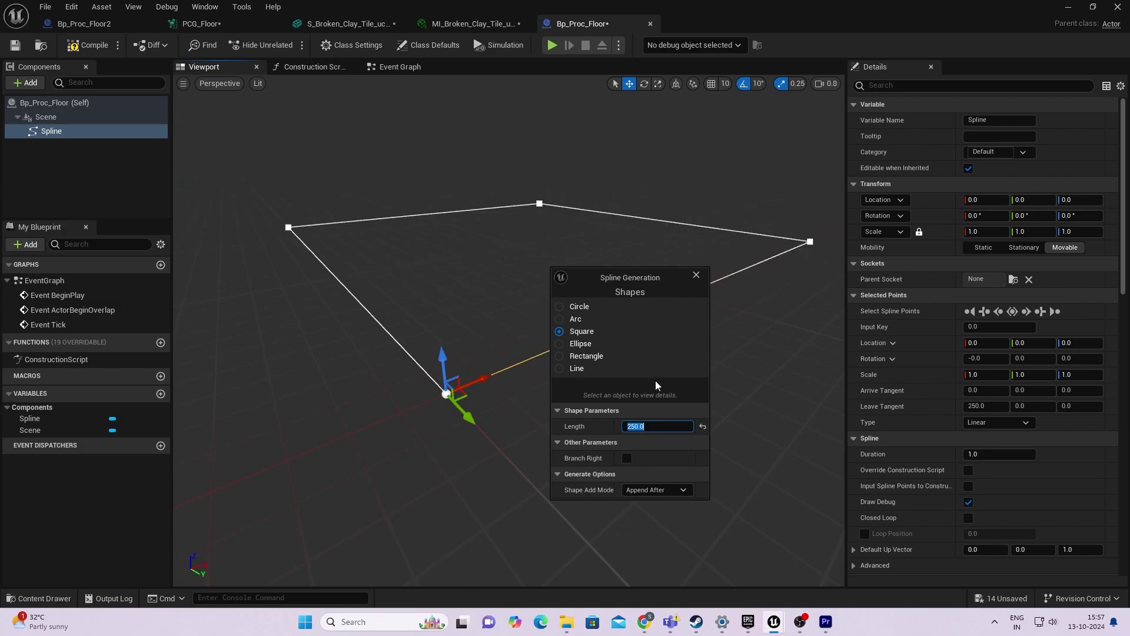
{"action": "left_click", "coordinate": [697, 276]}
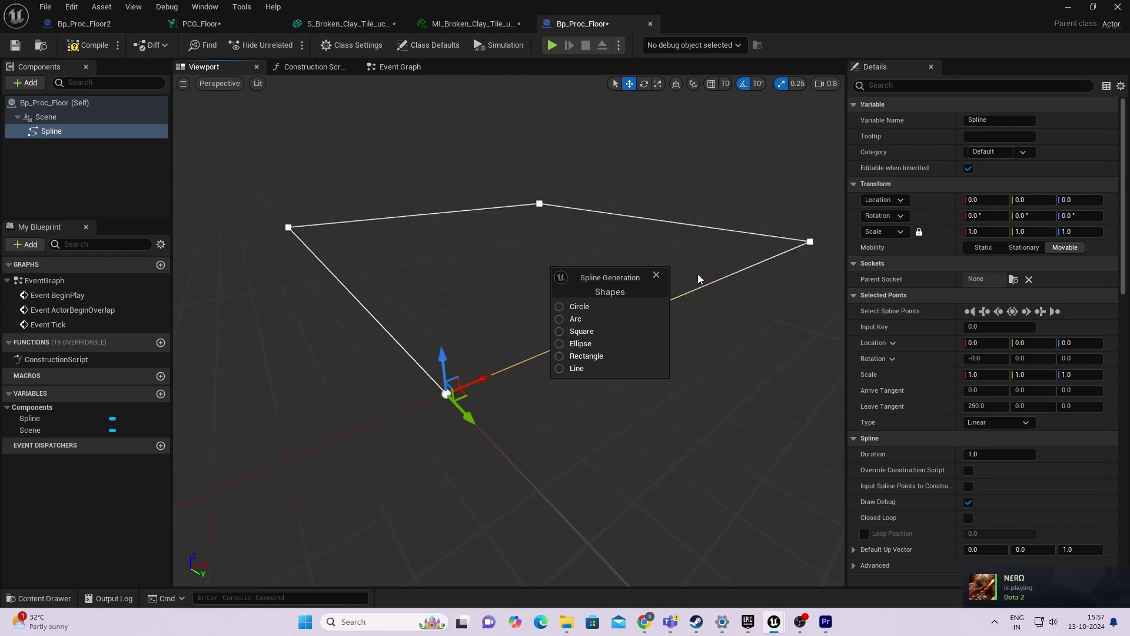
{"action": "left_click", "coordinate": [659, 276]}
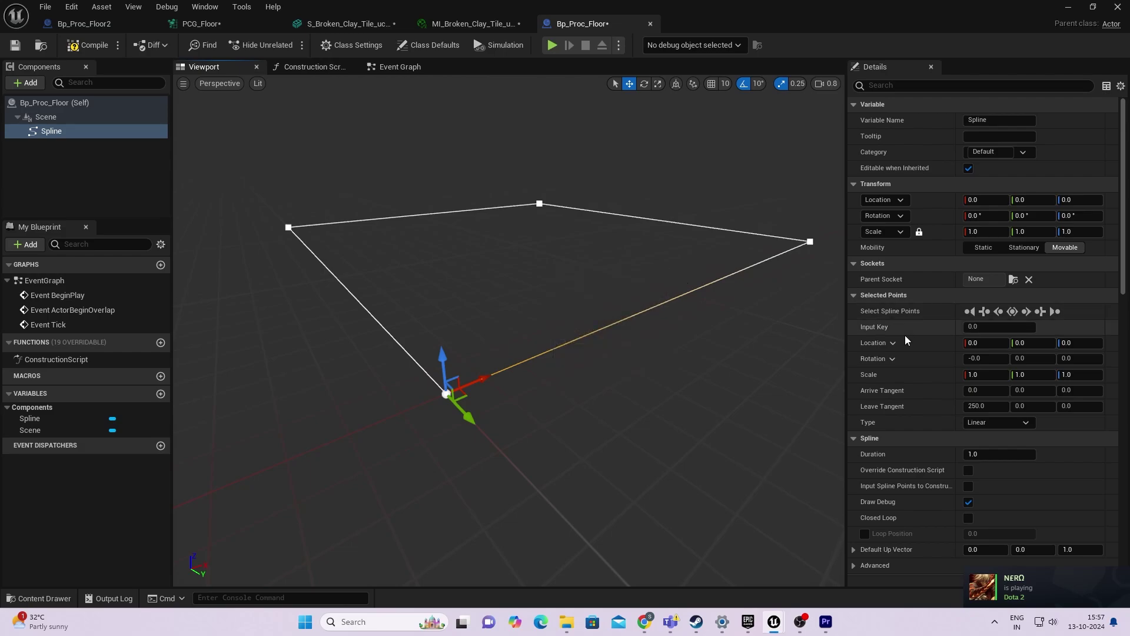
- Turn the square spline into a closed loop
{"action": "left_click", "coordinate": [969, 518]}
{"action": "right_click_drag", "start_coordinate": [537, 405], "coordinate": [490, 404]}
{"action": "scroll", "coordinate": [536, 405], "scroll_direction": "down", "scroll_amount": 2}
{"action": "key", "text": "s"}
{"action": "key", "text": "w"}
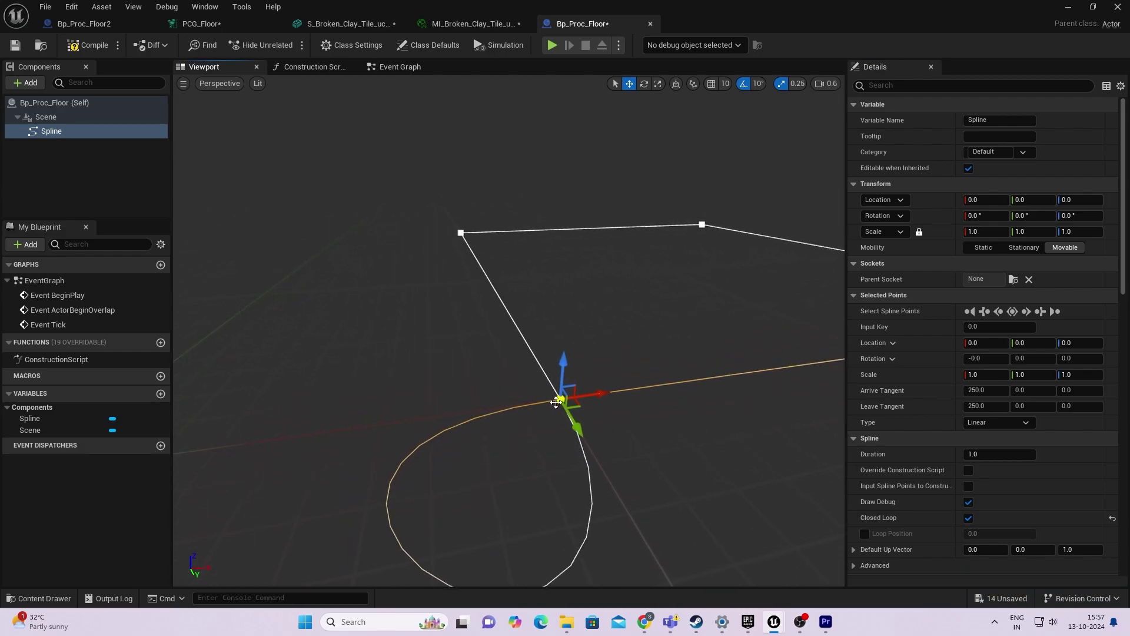
- Set the spline's overlapping end point at the origin to the Linear type and compile the Blueprint
{"action": "right_click", "coordinate": [560, 400]}
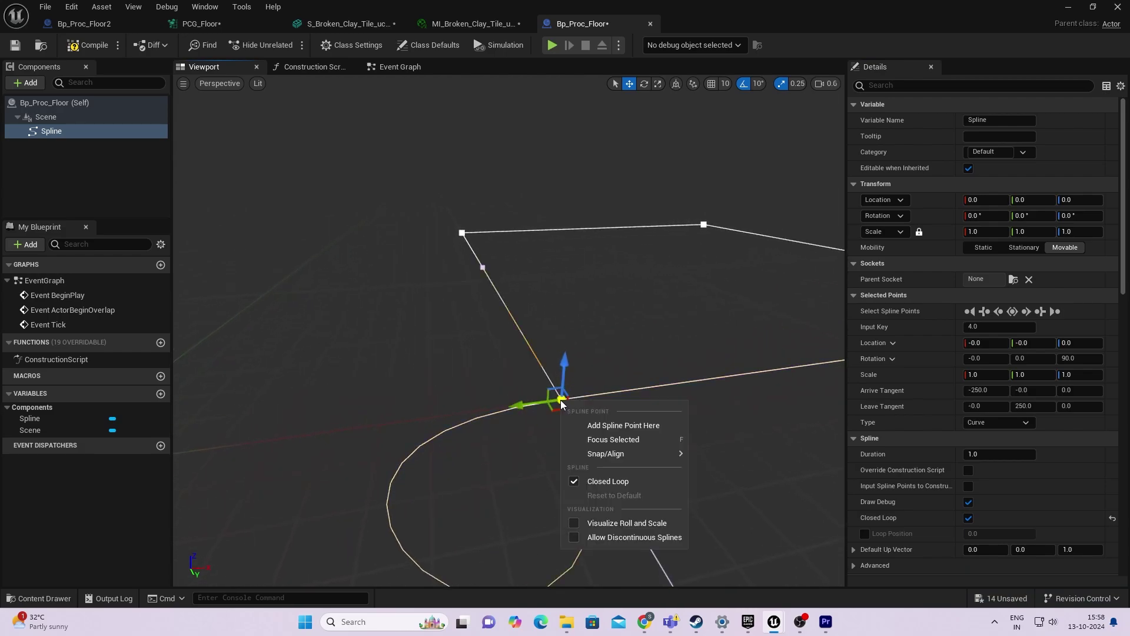
{"action": "mouse_move", "coordinate": [661, 455]}
{"action": "left_click", "coordinate": [520, 454]}
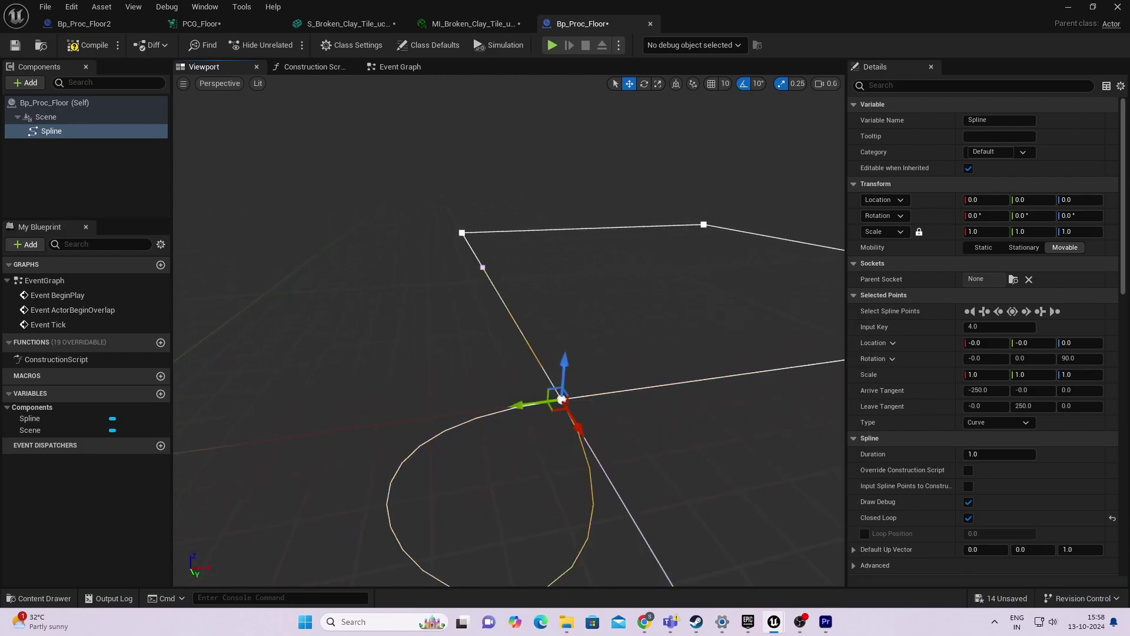
{"action": "right_click", "coordinate": [563, 400]}
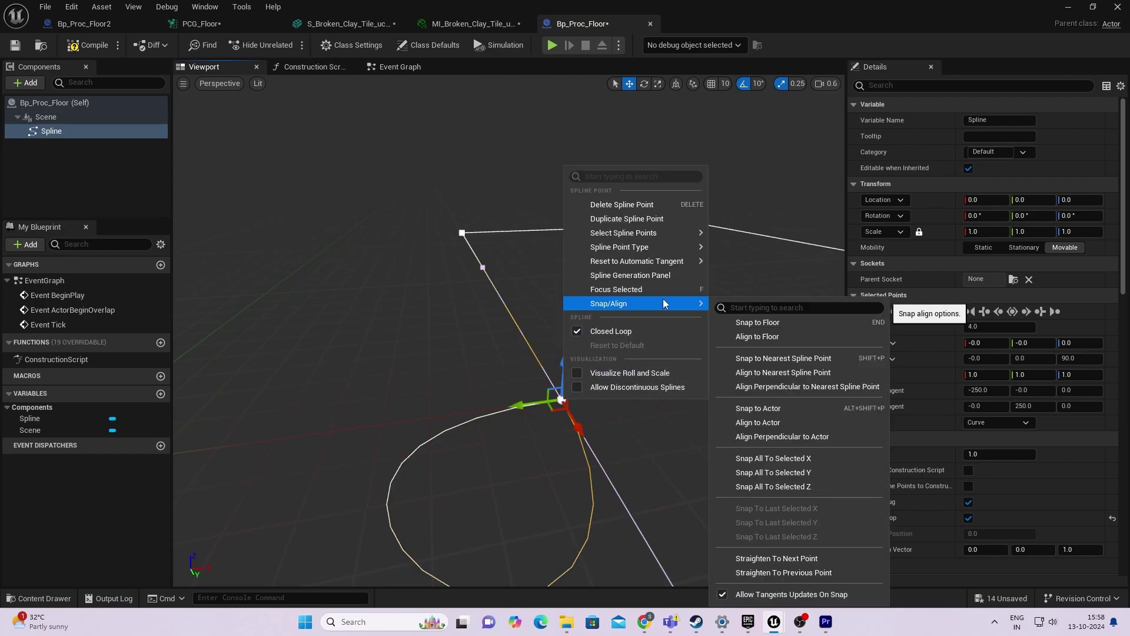
{"action": "mouse_move", "coordinate": [697, 247]}
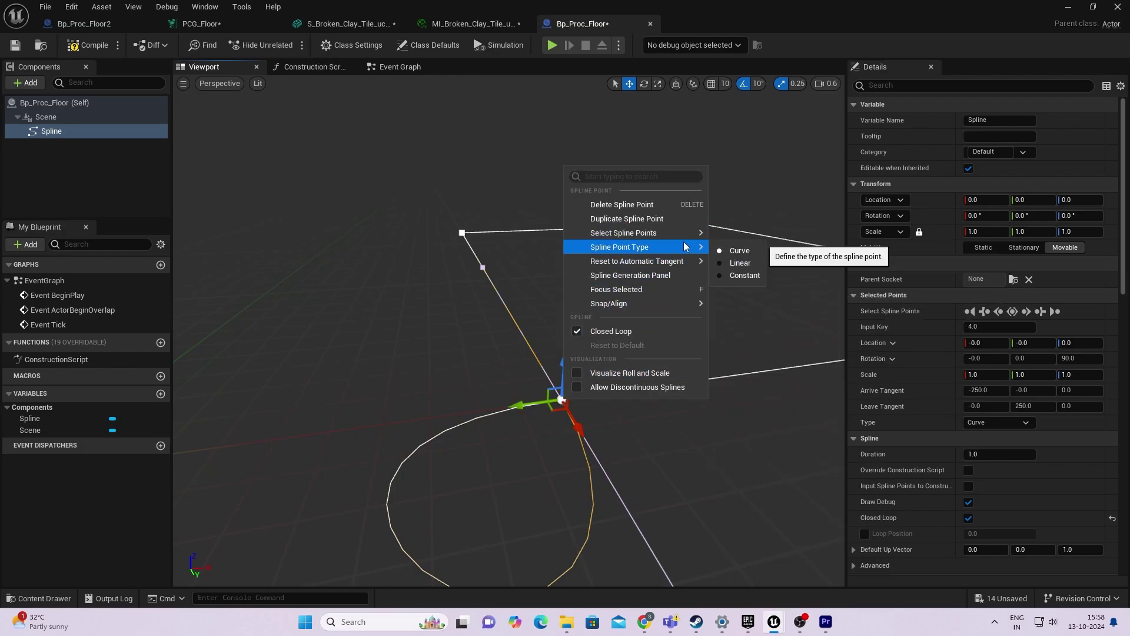
{"action": "left_click", "coordinate": [746, 259]}
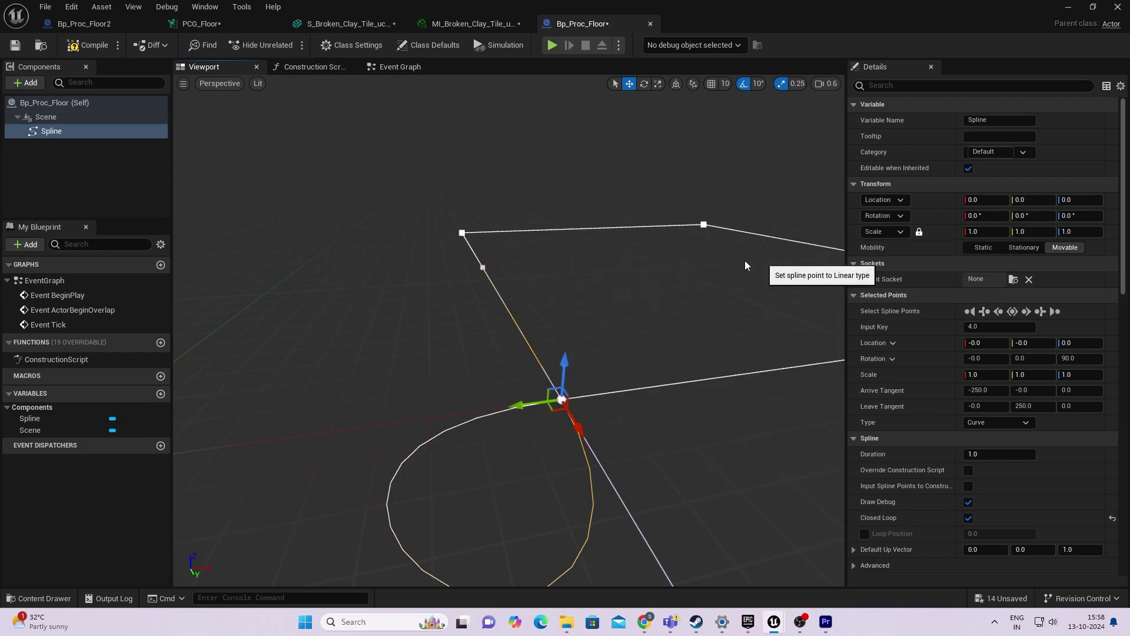
{"action": "left_click", "coordinate": [89, 45]}
{"action": "mouse_move", "coordinate": [419, 279]}
{"action": "right_mouse_down"}
{"action": "mouse_move", "coordinate": [439, 321]}
{"action": "mouse_move", "coordinate": [419, 279]}
{"action": "right_mouse_up"}
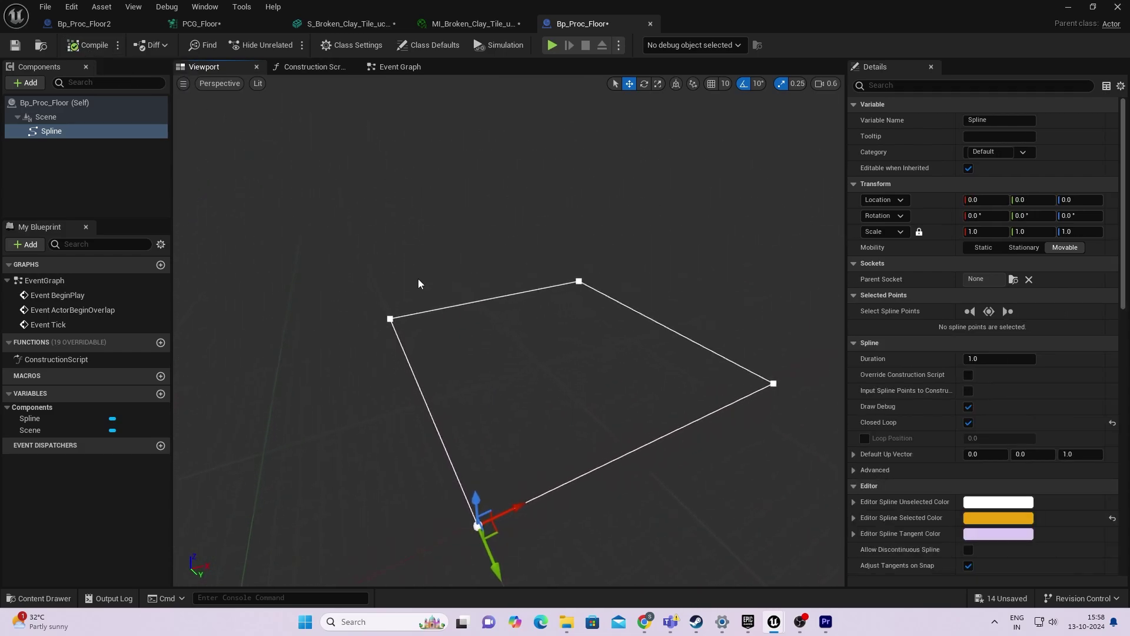
- Add a PCG component to the Blueprint, keeping its default name, and select it
{"action": "left_click", "coordinate": [27, 83]}
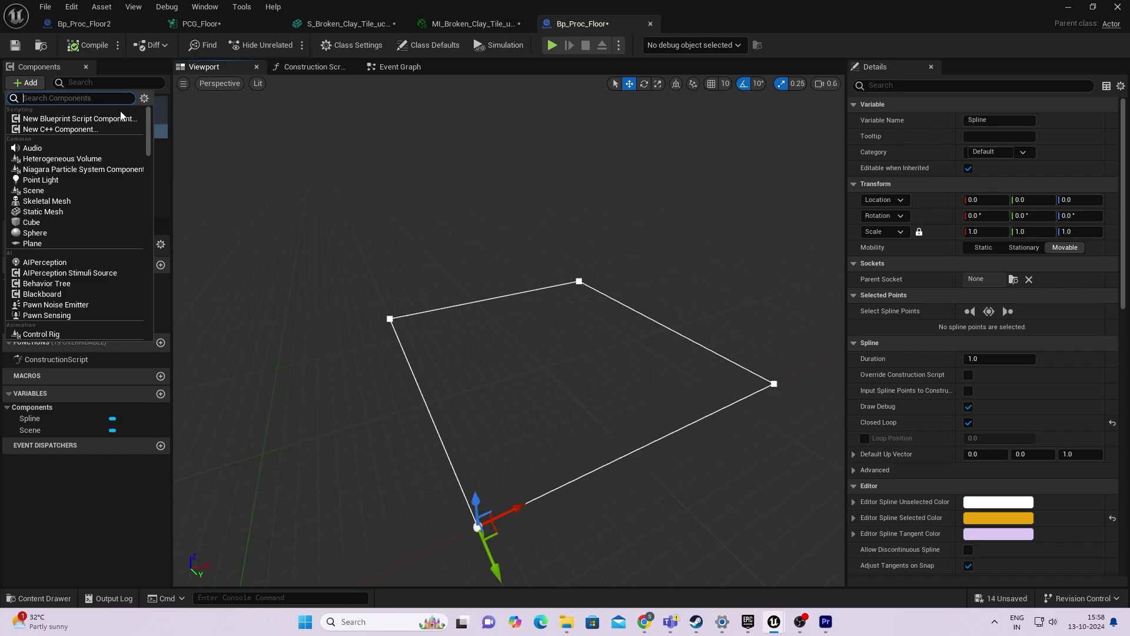
{"action": "type", "text": "pc"}
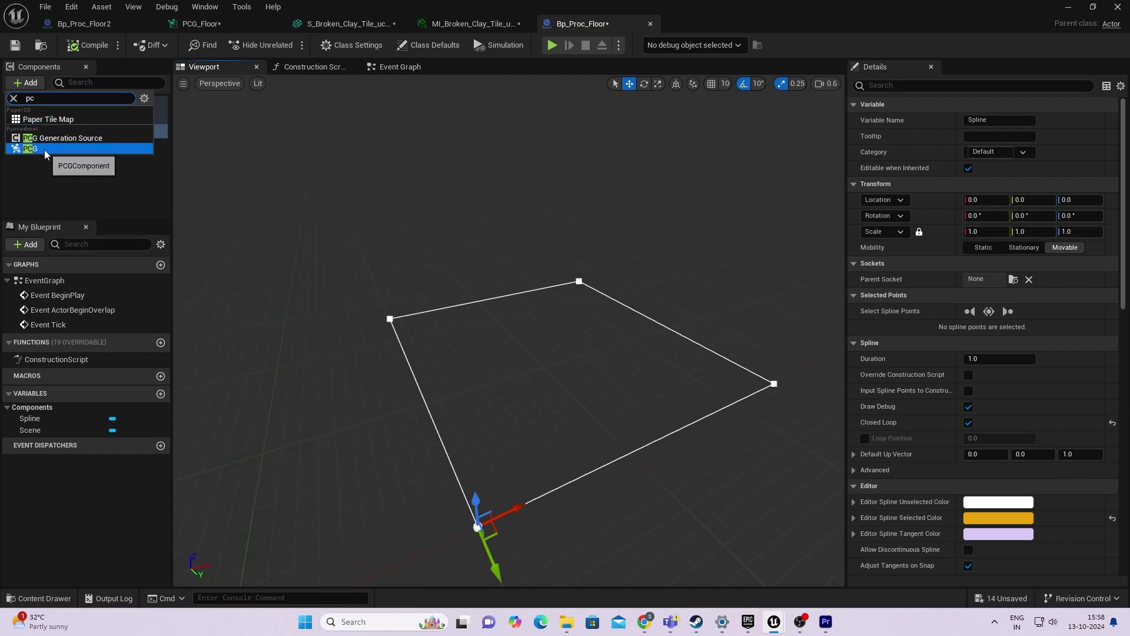
{"action": "left_click", "coordinate": [45, 150]}
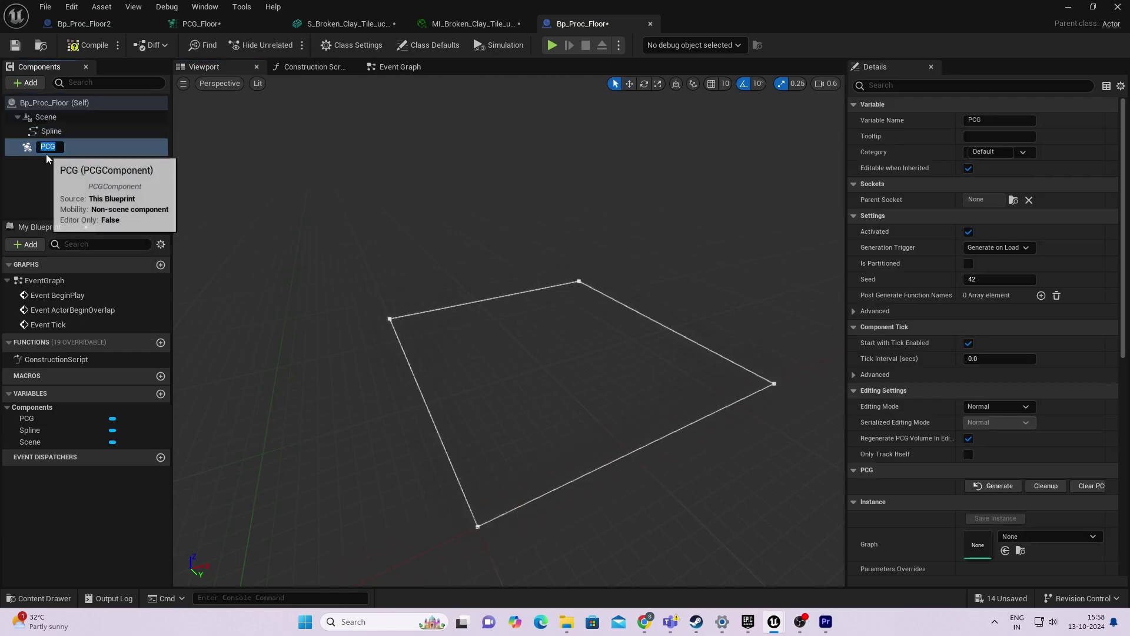
{"action": "left_click", "coordinate": [111, 196]}
{"action": "left_click", "coordinate": [72, 146]}
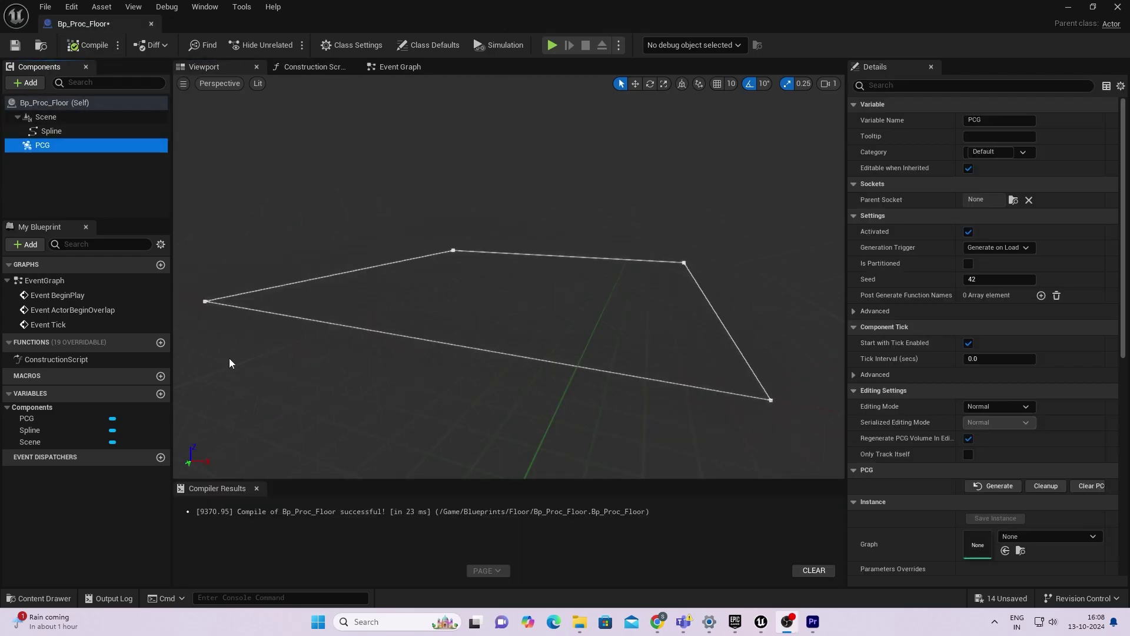
{"action": "left_click", "coordinate": [83, 131]}
{"action": "left_click", "coordinate": [64, 154]}
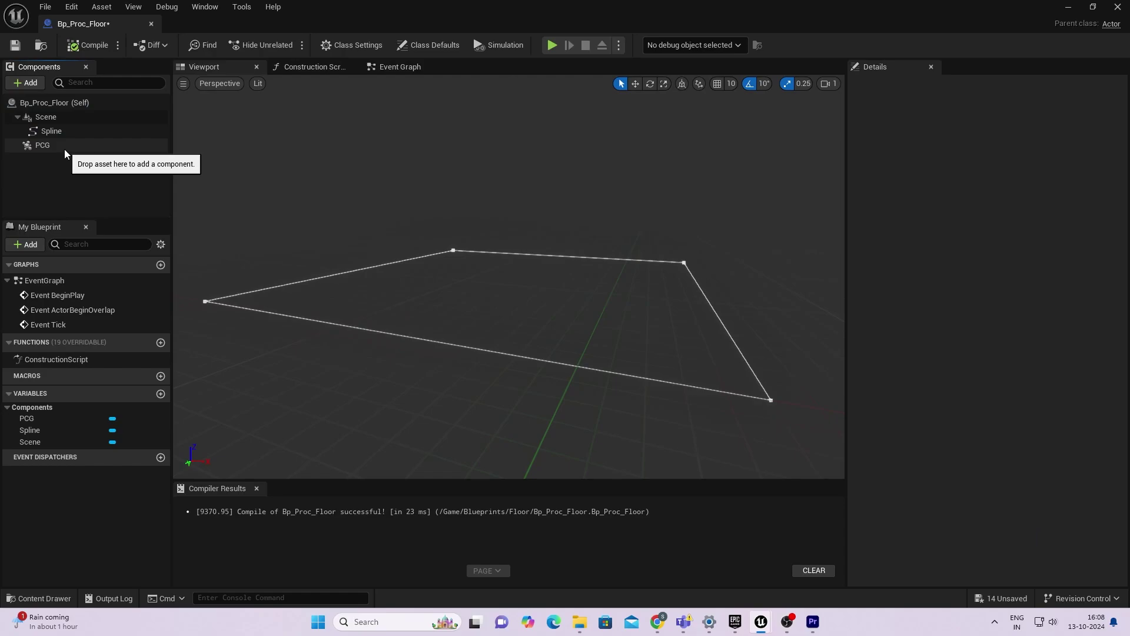
{"action": "left_click", "coordinate": [64, 147]}
- Create a PCG Graph asset named PCG_Proc_Floor in the Floor folder and open it for editing
{"action": "left_click", "coordinate": [1068, 7]}
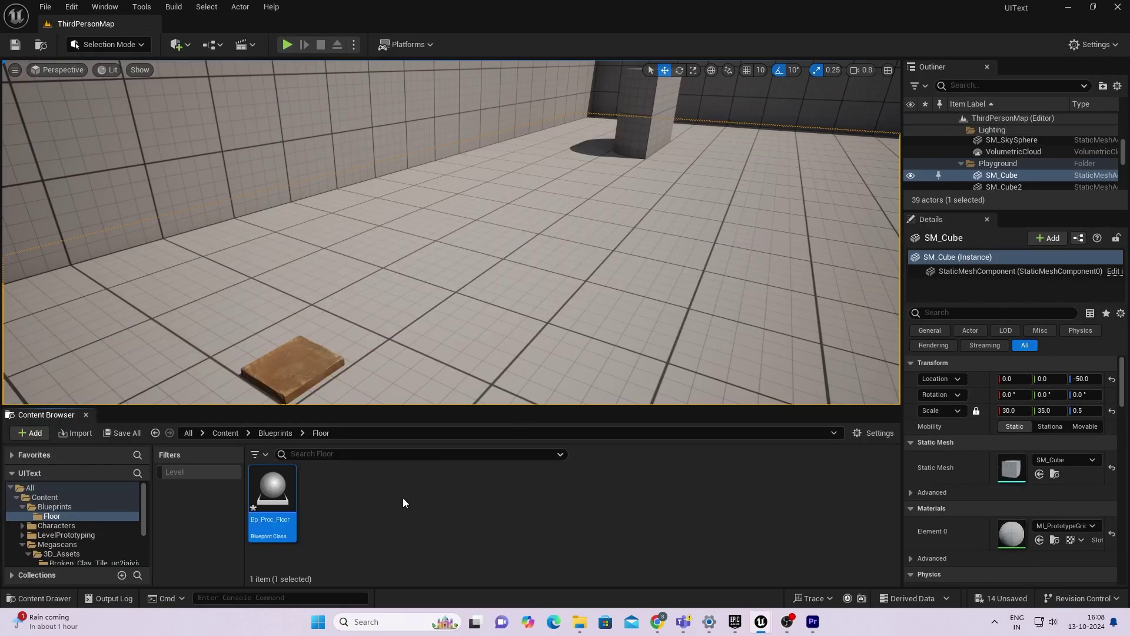
{"action": "right_click", "coordinate": [404, 502]}
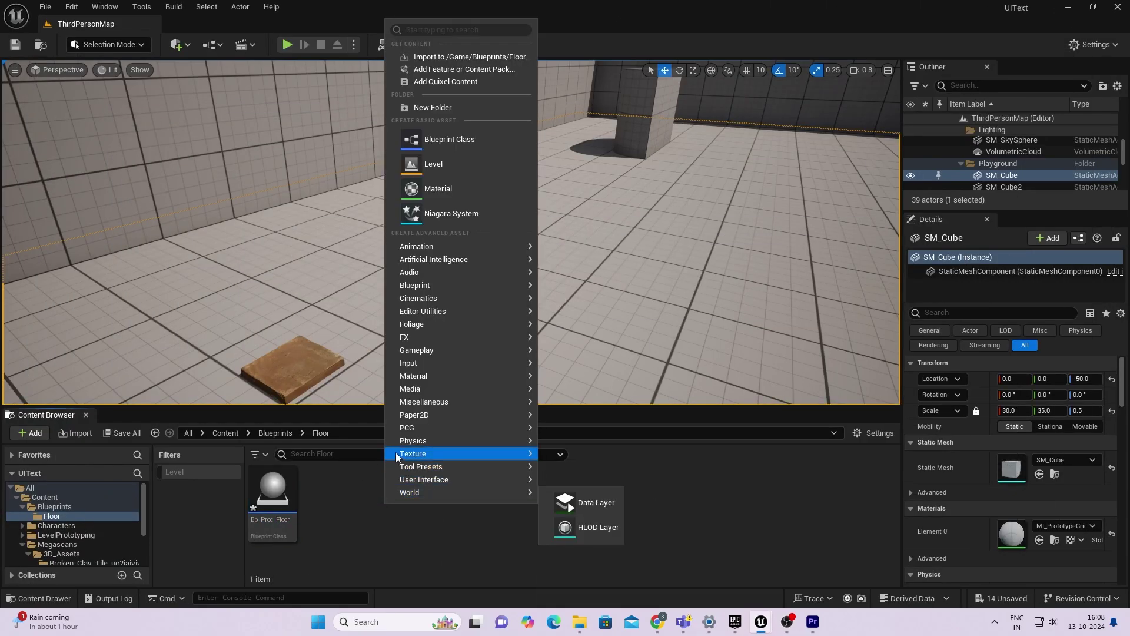
{"action": "mouse_move", "coordinate": [425, 427]}
{"action": "left_click", "coordinate": [580, 430]}
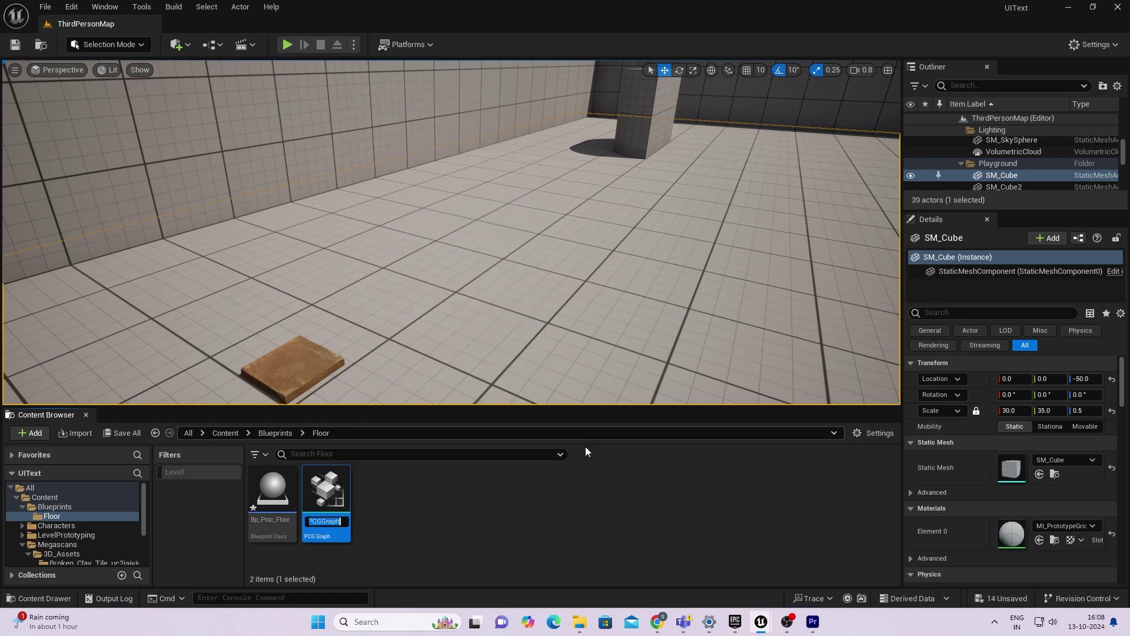
{"action": "type", "text": "PC"}
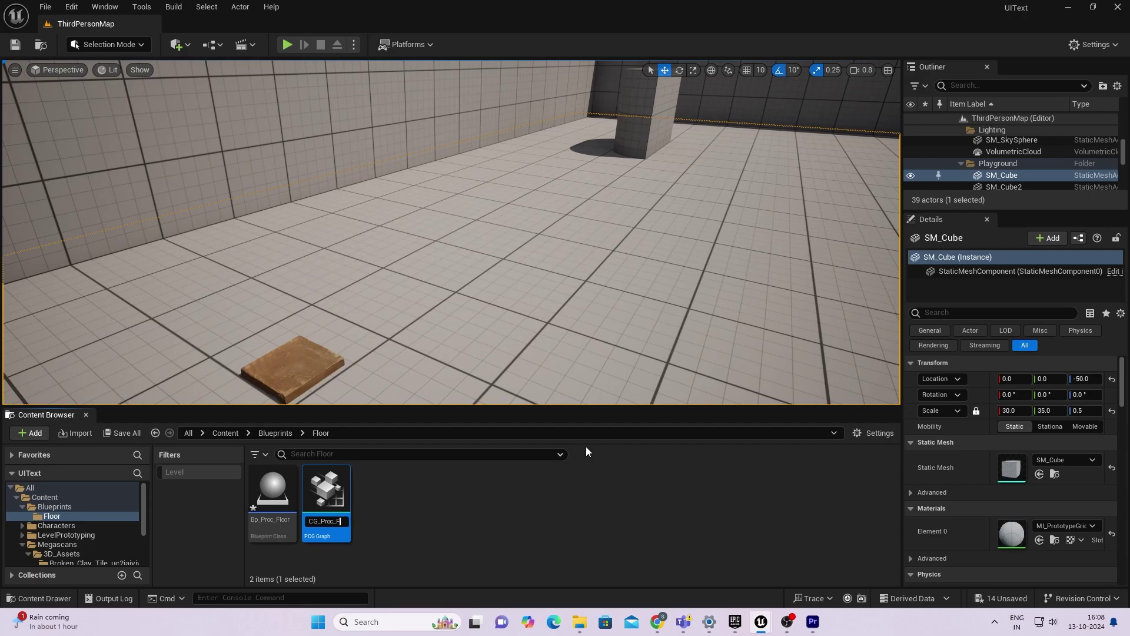
{"action": "type", "text": "G_Proc_Floor"}
{"action": "key", "text": "Return"}
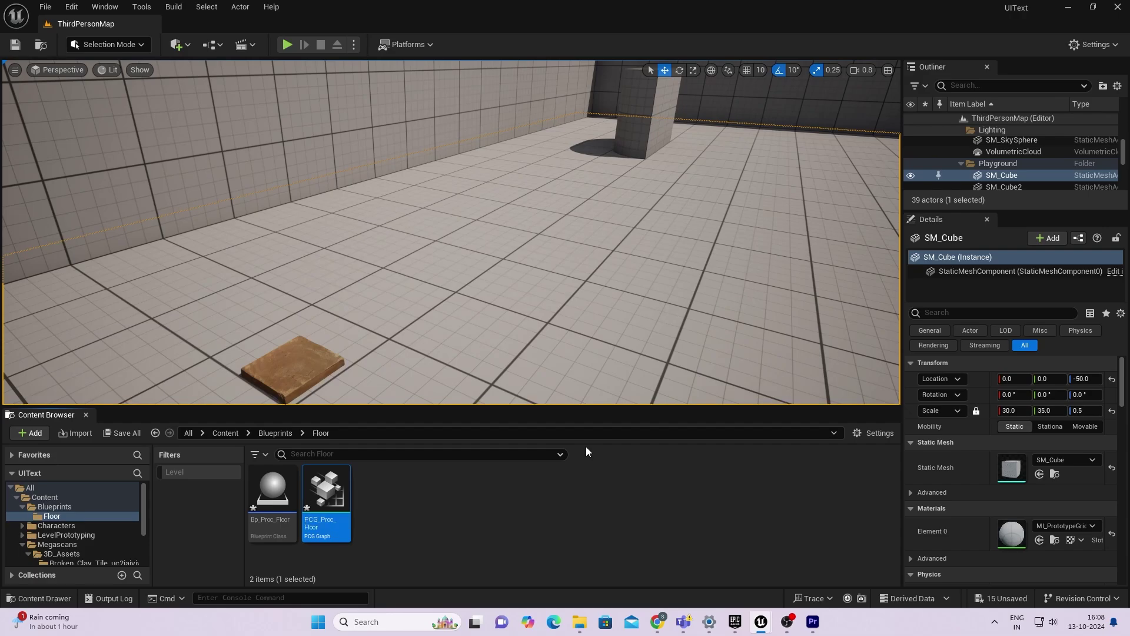
{"action": "double_click", "coordinate": [334, 489]}
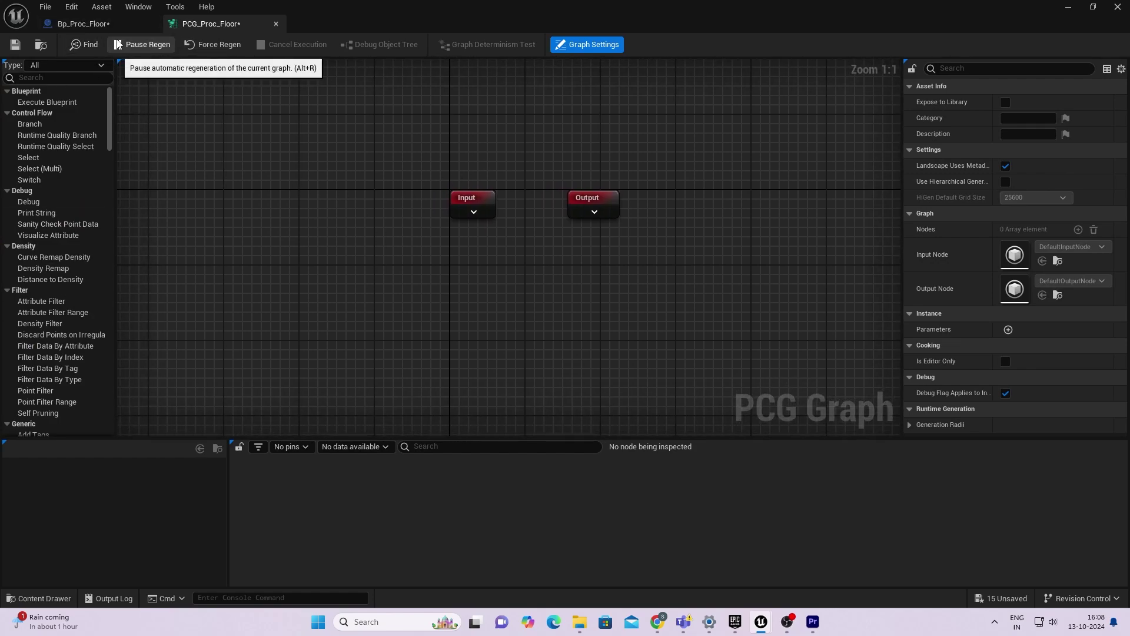
- Add a Get Spline Data node to the PCG graph
{"action": "right_click", "coordinate": [381, 302]}
{"action": "type", "text": "get "}
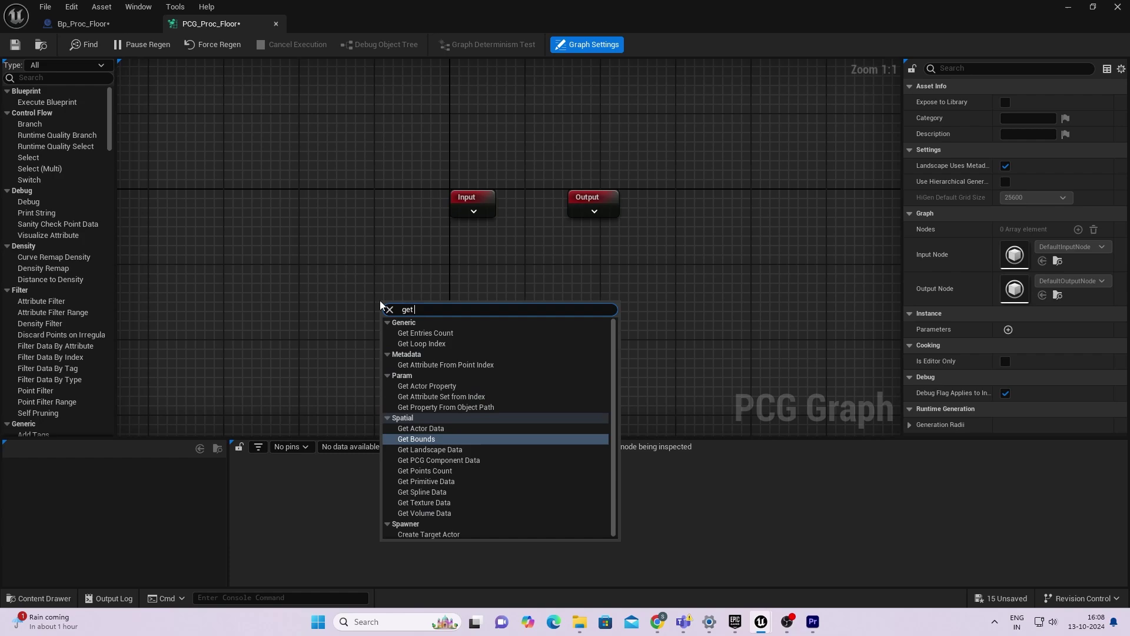
{"action": "type", "text": "spline"}
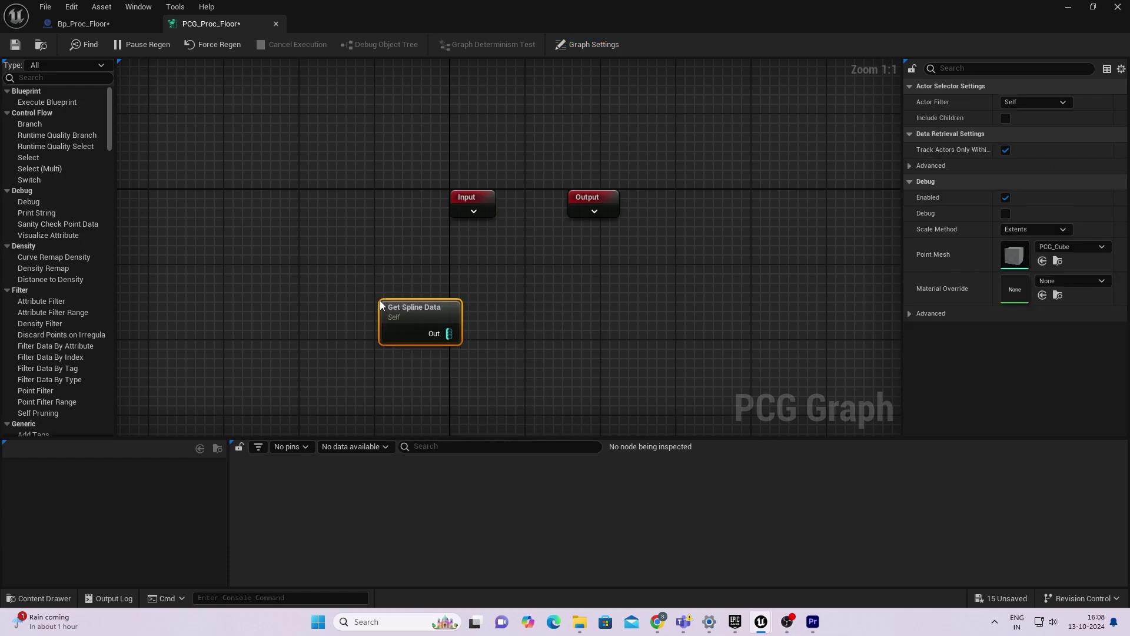
{"action": "left_click", "coordinate": [405, 264]}
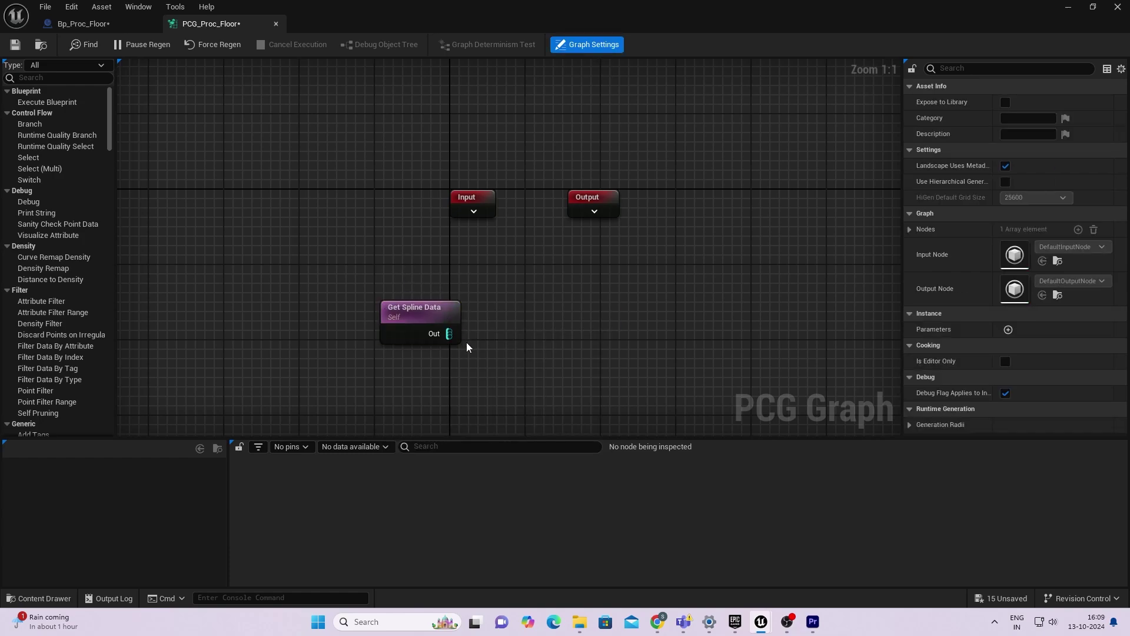
- Connect a Spline Sampler node to the Get Spline Data output, align it beside that node, and save the graph
{"action": "left_click_drag", "start_coordinate": [476, 336], "coordinate": [510, 327]}
{"action": "type", "text": "spline"}
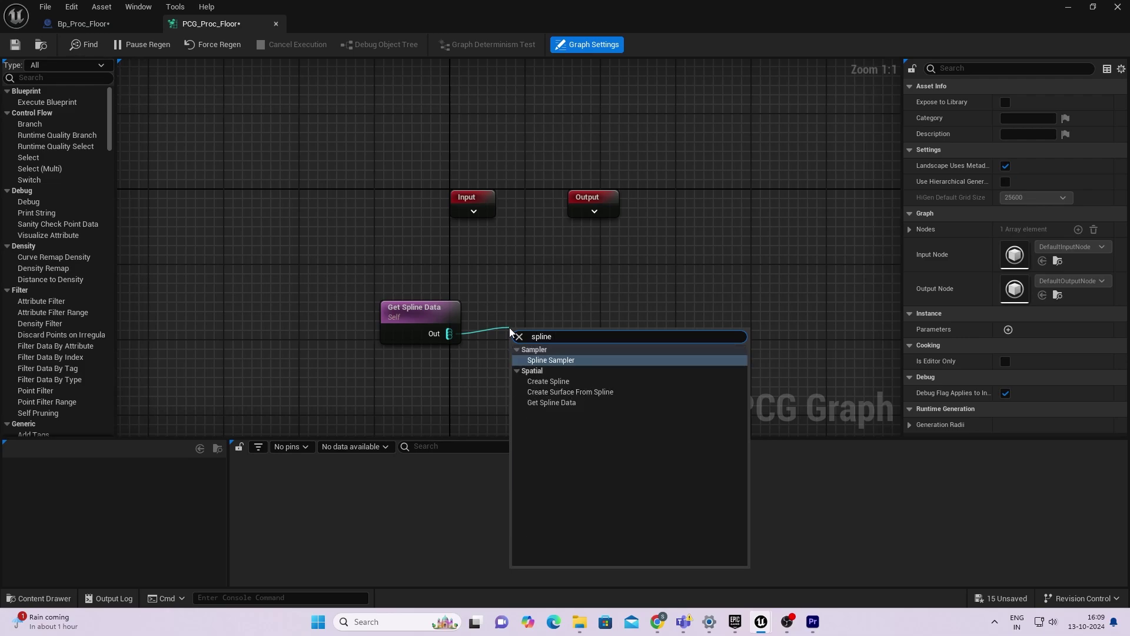
{"action": "key", "text": "Return"}
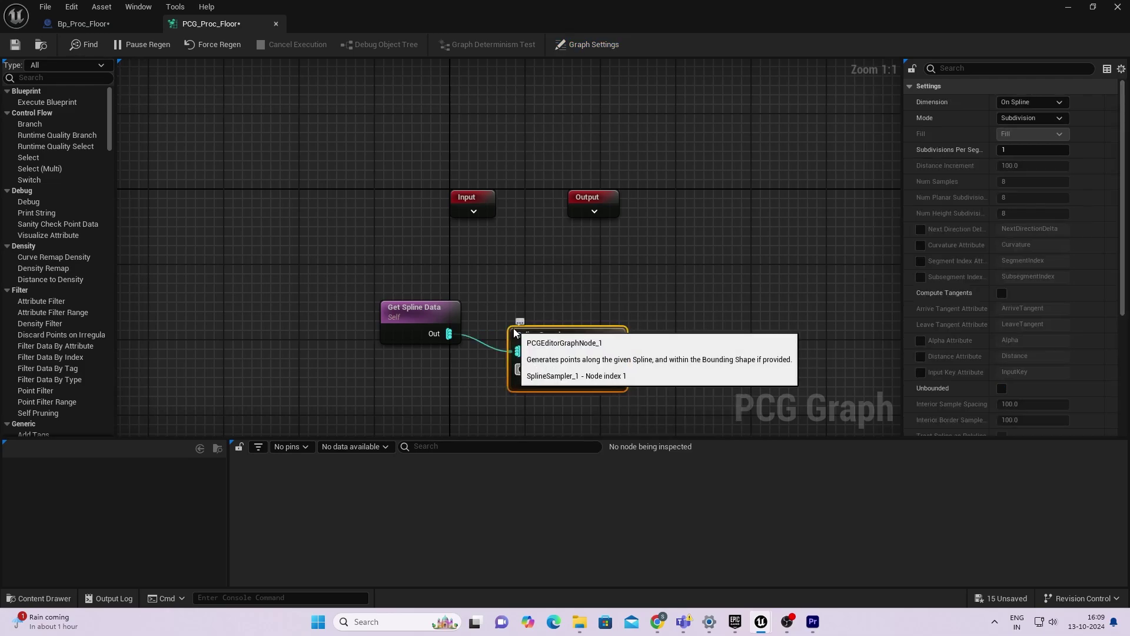
{"action": "left_click_drag", "start_coordinate": [545, 336], "coordinate": [543, 322]}
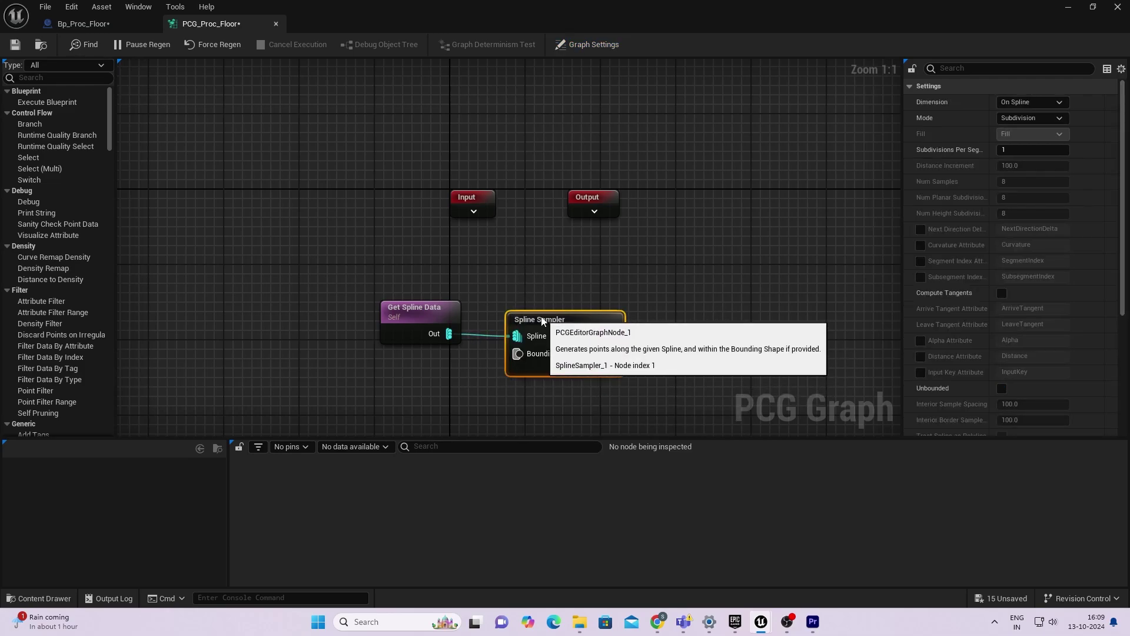
{"action": "key", "text": "ctrl+s"}
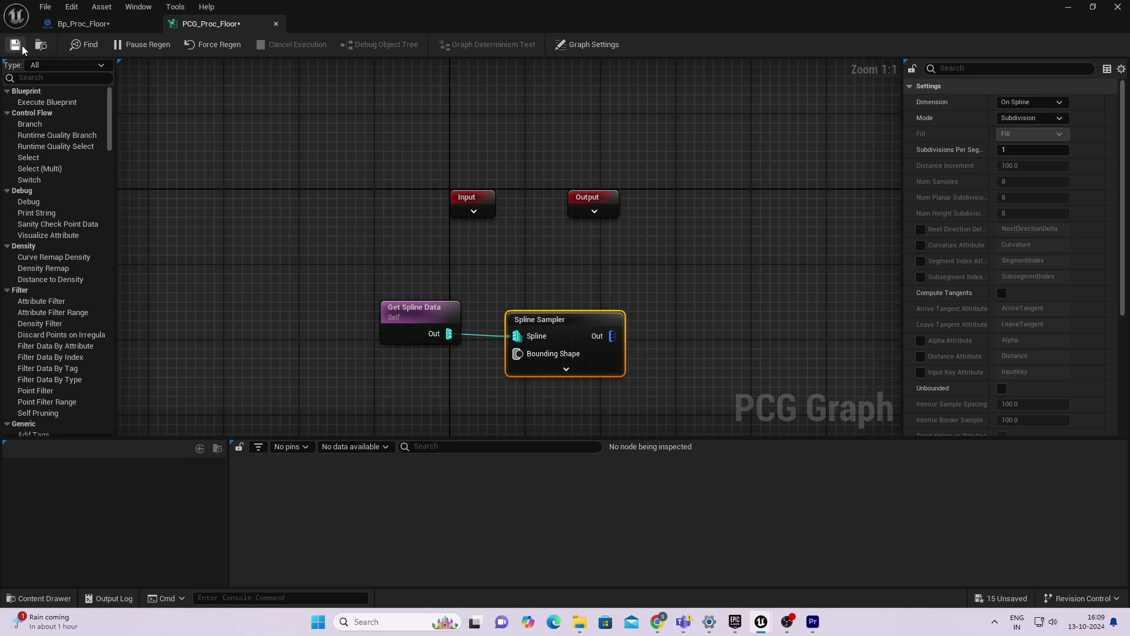
- Assign PCG_Proc_Floor as the graph of the PCG component in Bp_Proc_Floor and compile the Blueprint
{"action": "left_click", "coordinate": [59, 25]}
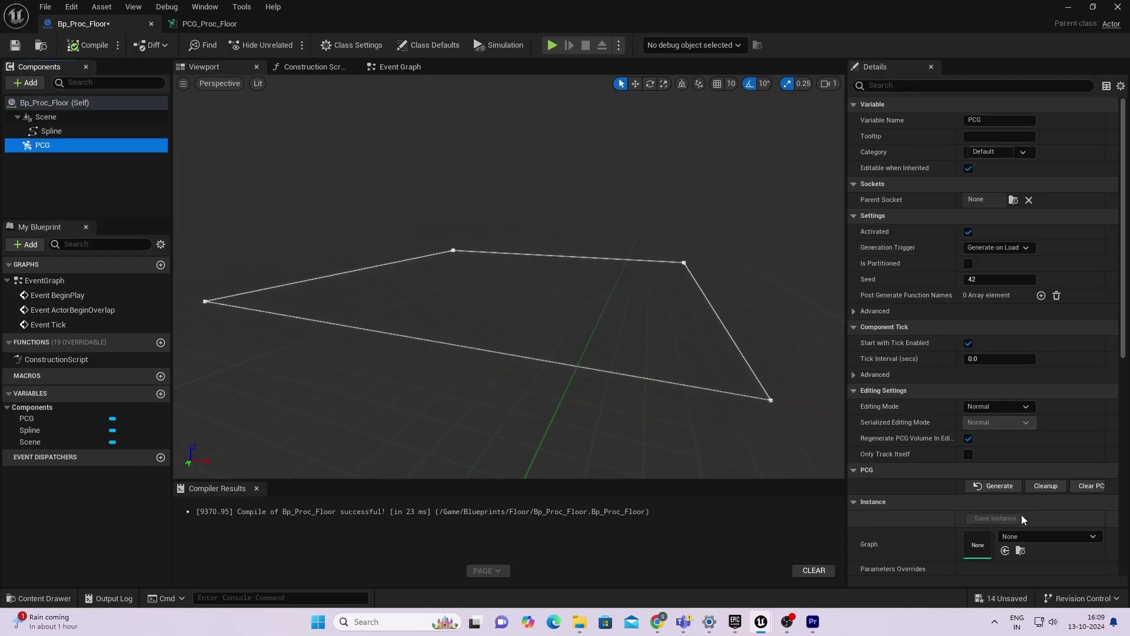
{"action": "left_click", "coordinate": [1025, 537]}
{"action": "left_click", "coordinate": [1001, 417]}
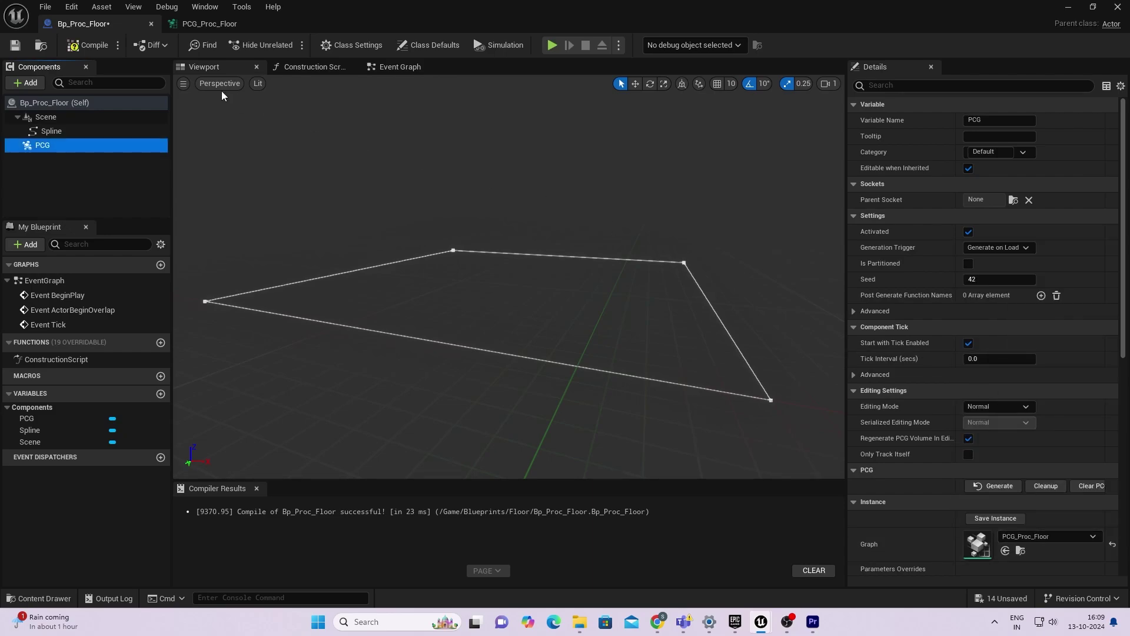
{"action": "left_click", "coordinate": [74, 52]}
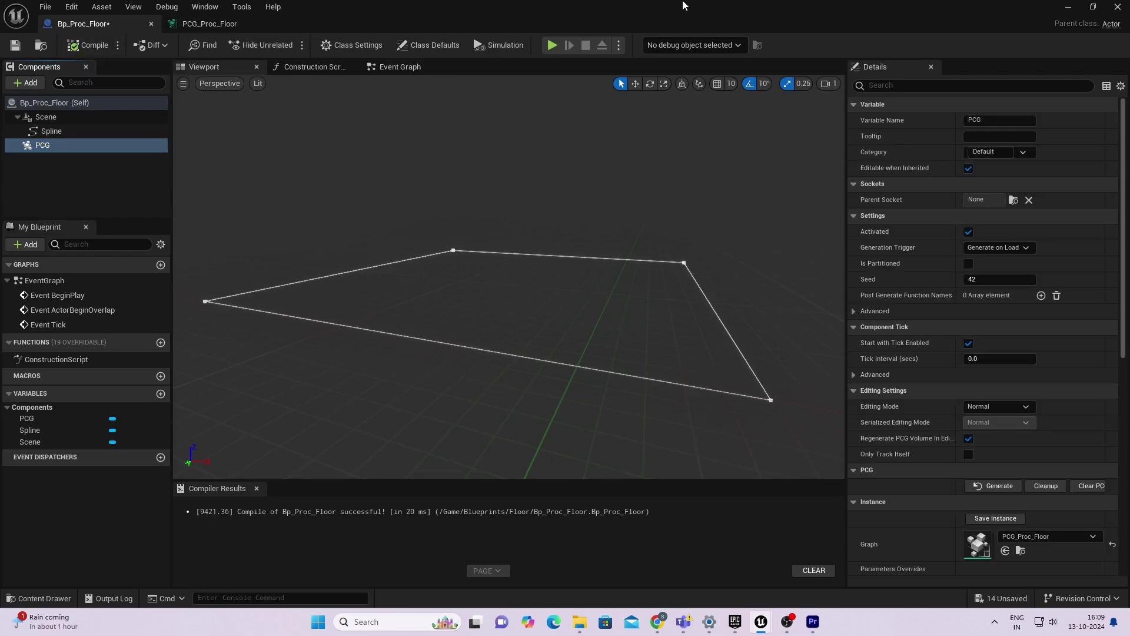
- Place an instance of Bp_Proc_Floor on the open ground of ThirdPersonMap near the loose clay tile
{"action": "left_click", "coordinate": [1067, 10]}
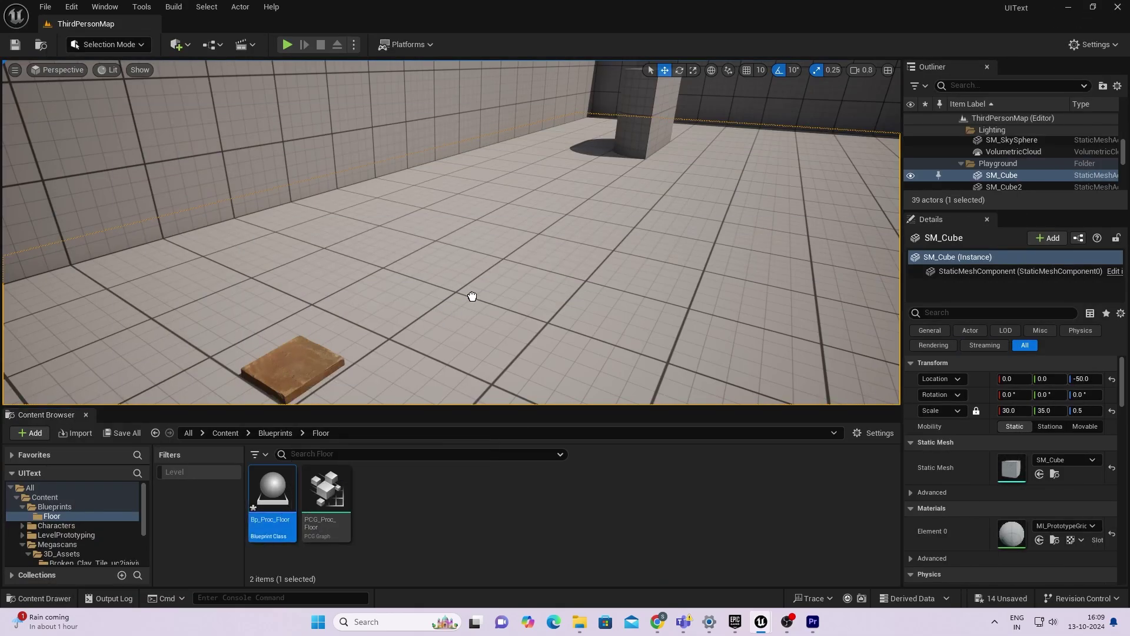
{"action": "left_click_drag", "start_coordinate": [472, 297], "coordinate": [550, 245]}
{"action": "right_click_drag", "start_coordinate": [582, 261], "coordinate": [601, 283]}
{"action": "left_click_drag", "start_coordinate": [461, 233], "coordinate": [578, 237]}
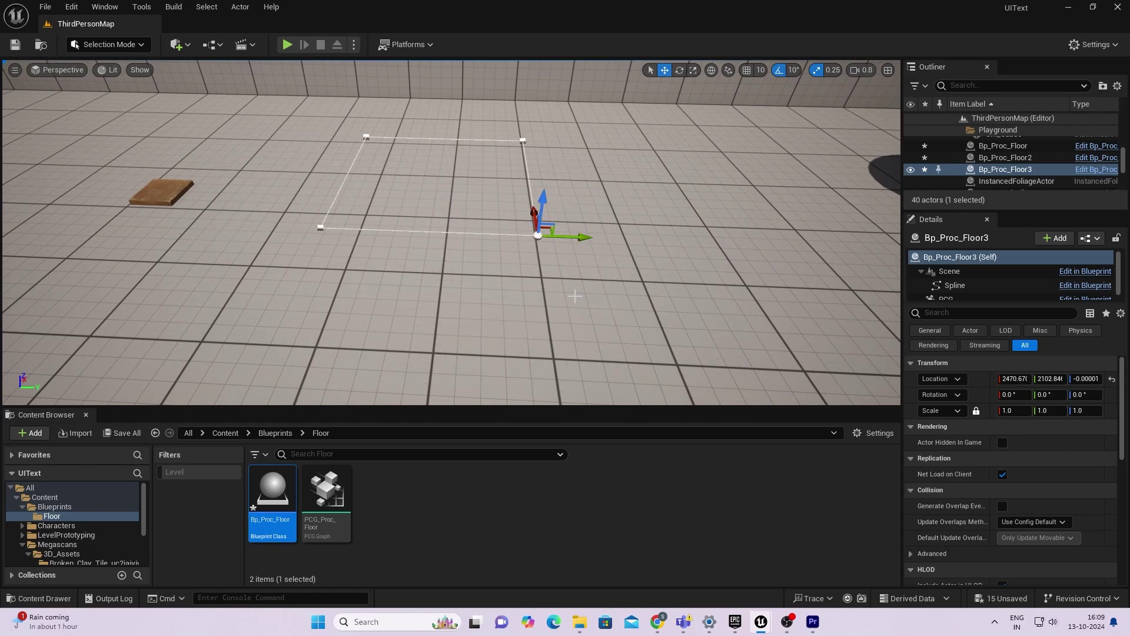
- Turn on debug display for the Spline Sampler in PCG_Proc_Floor and check its sample points along the placed spline
{"action": "double_click", "coordinate": [331, 495]}
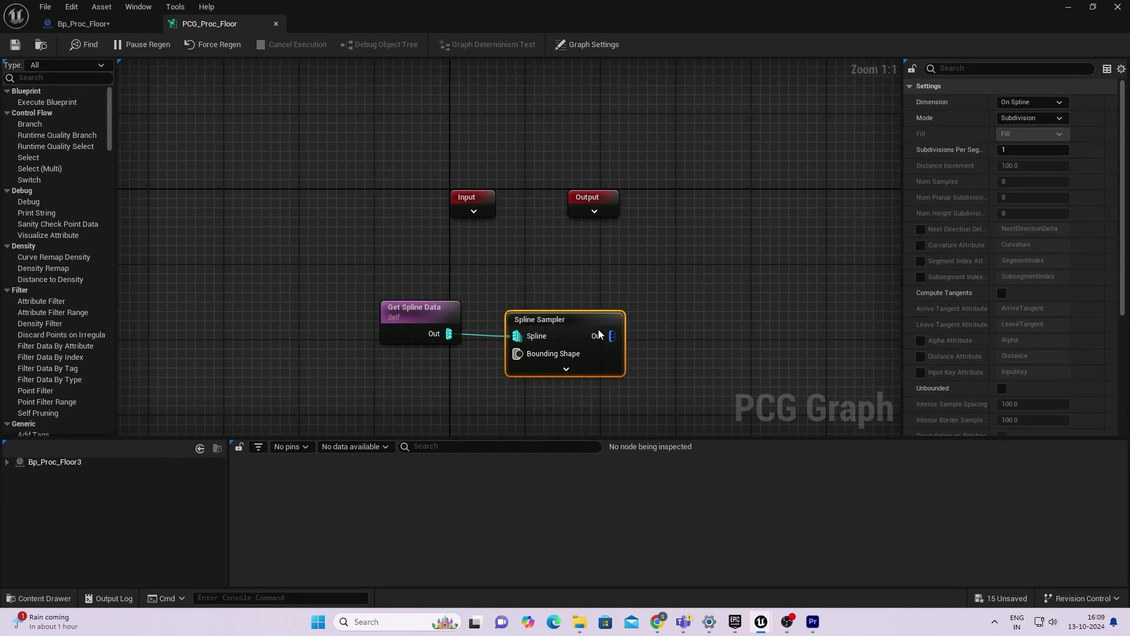
{"action": "left_click", "coordinate": [680, 250]}
{"action": "left_click_drag", "start_coordinate": [633, 246], "coordinate": [551, 400]}
{"action": "left_click_drag", "start_coordinate": [676, 6], "coordinate": [598, 287]}
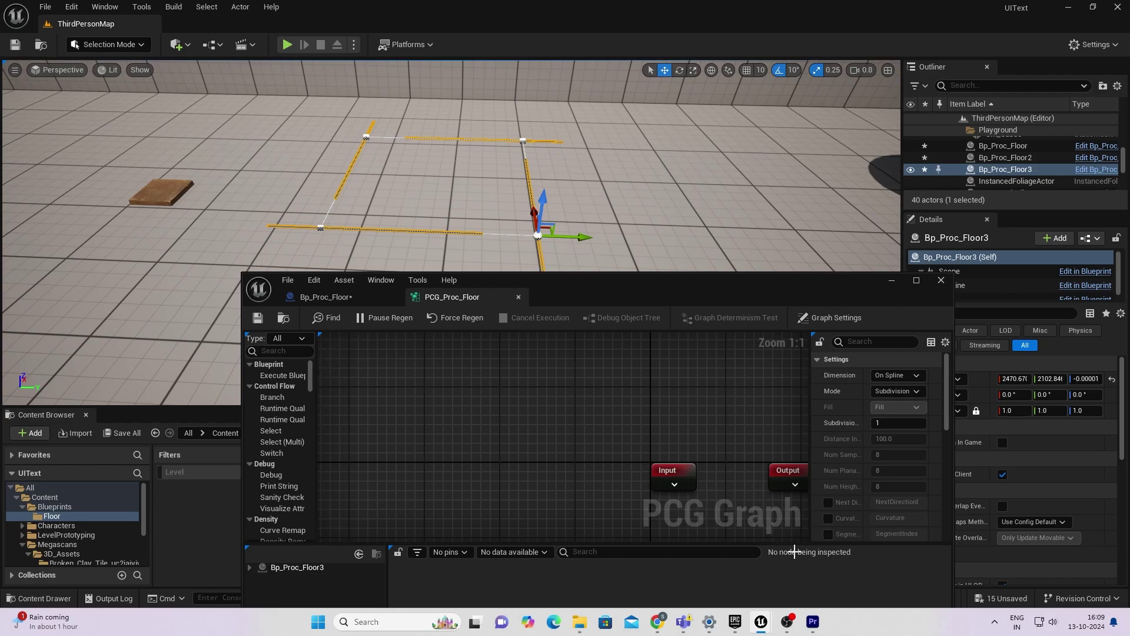
{"action": "key", "text": "ctrl+z"}
{"action": "right_click_drag", "start_coordinate": [629, 258], "coordinate": [500, 286]}
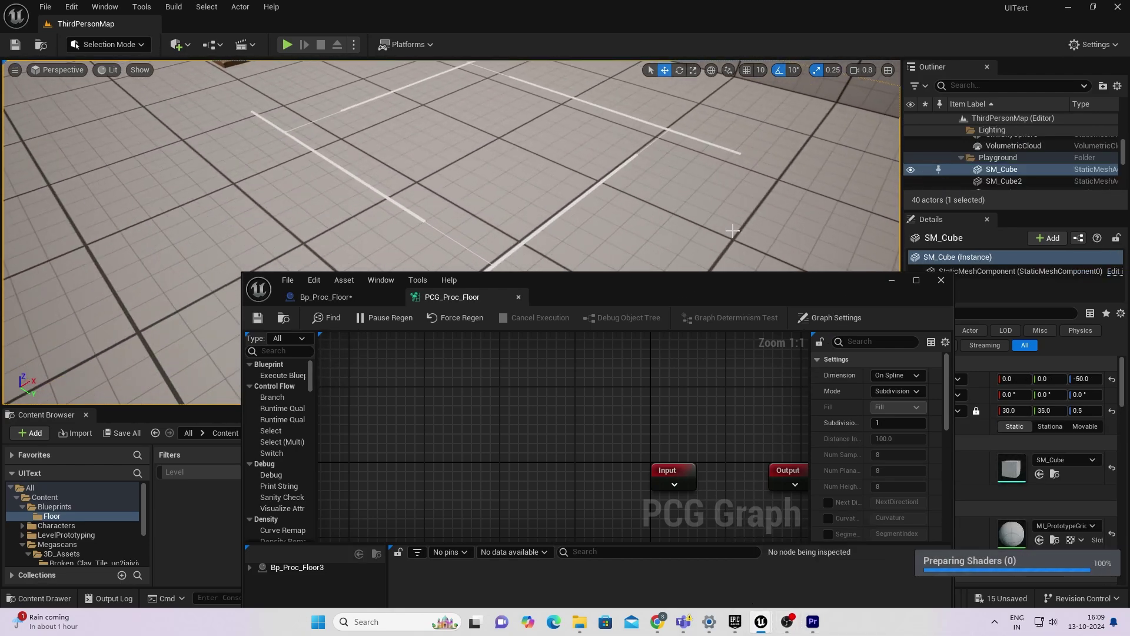
{"action": "left_click", "coordinate": [916, 280]}
{"action": "left_click", "coordinate": [624, 330]}
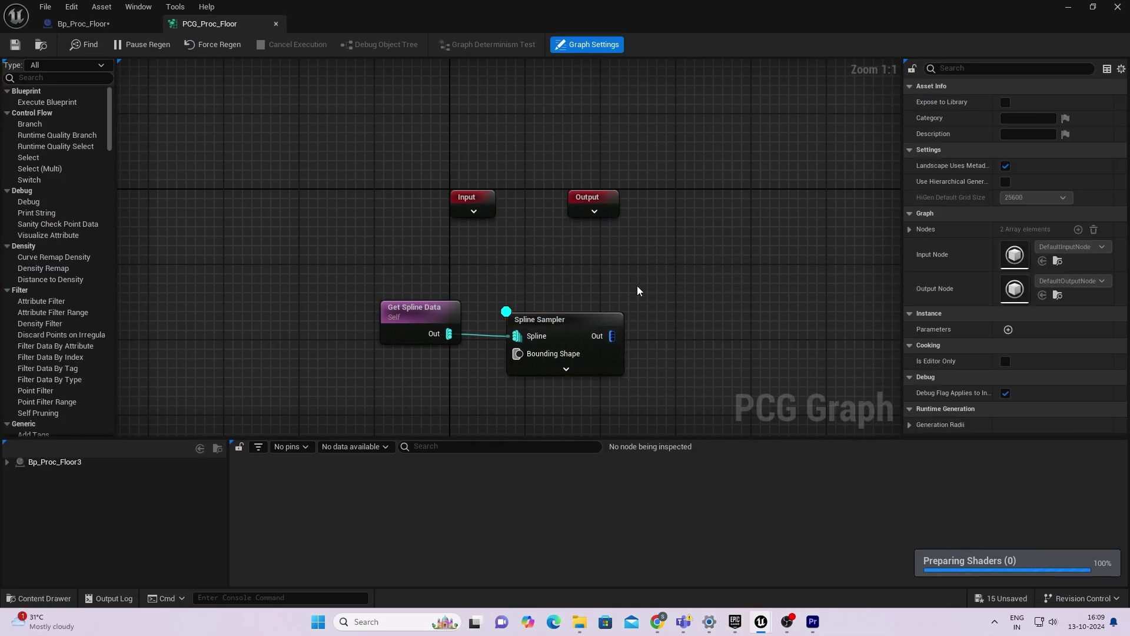
- Set the Spline Sampler's dimension to On Interior, enable Unbounded, and save the graph
{"action": "left_click", "coordinate": [600, 358]}
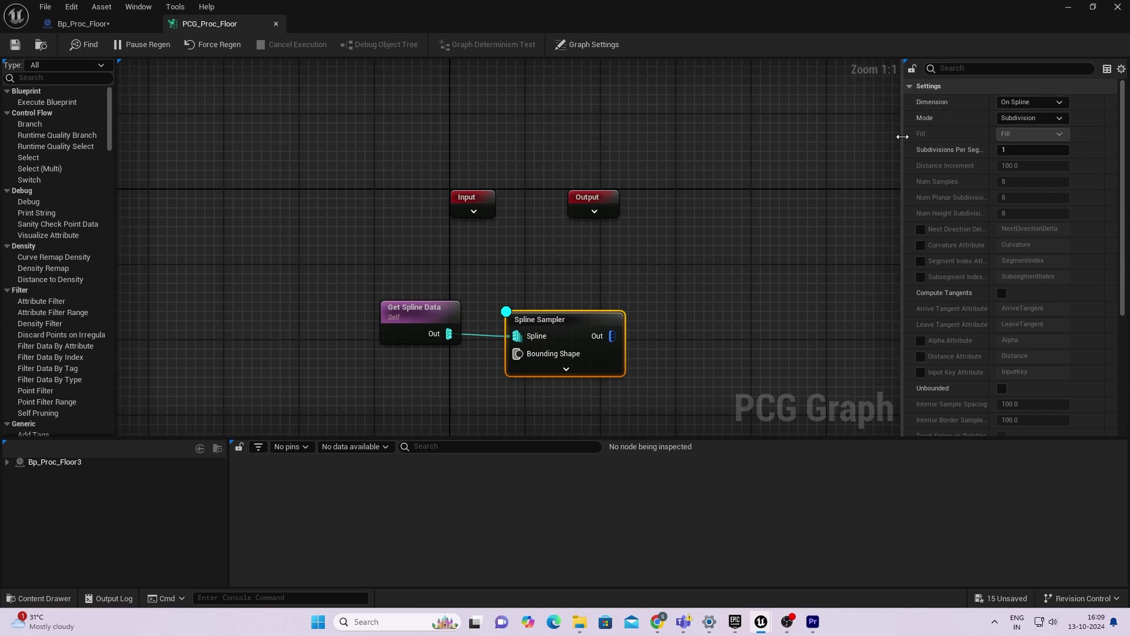
{"action": "left_click", "coordinate": [1038, 104]}
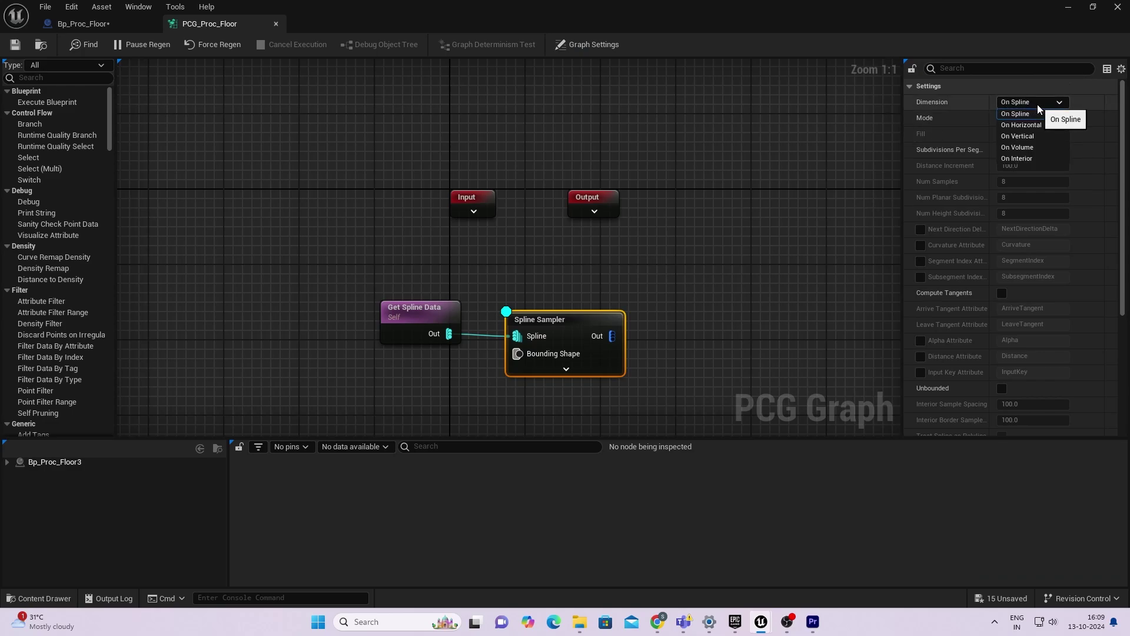
{"action": "left_click", "coordinate": [1023, 162]}
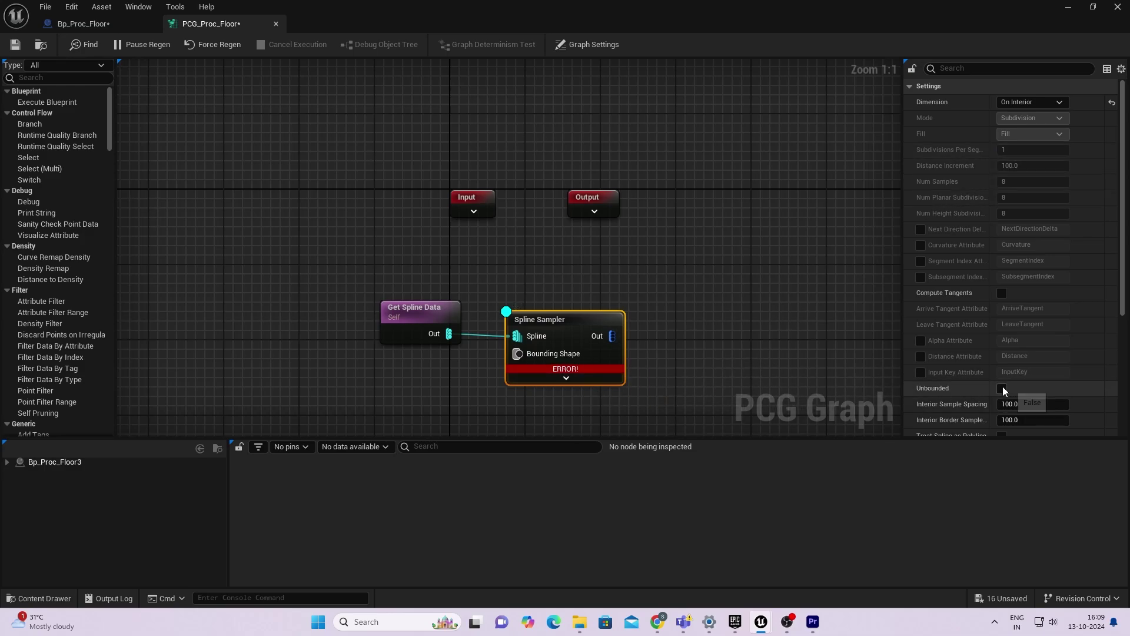
{"action": "left_click", "coordinate": [1002, 388]}
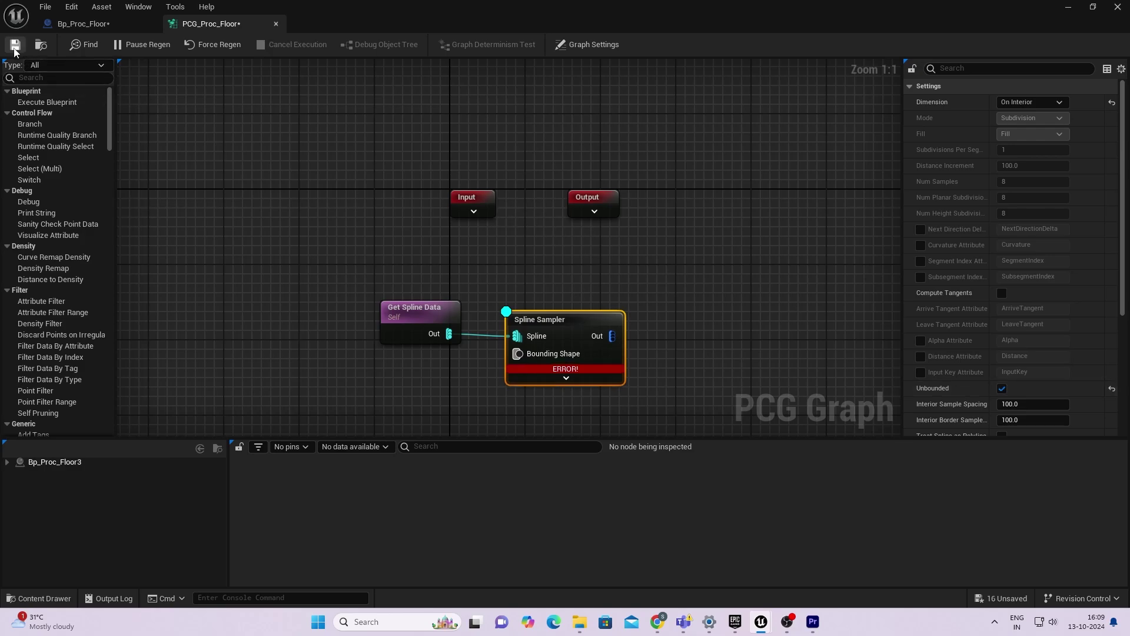
{"action": "left_click", "coordinate": [1068, 7]}
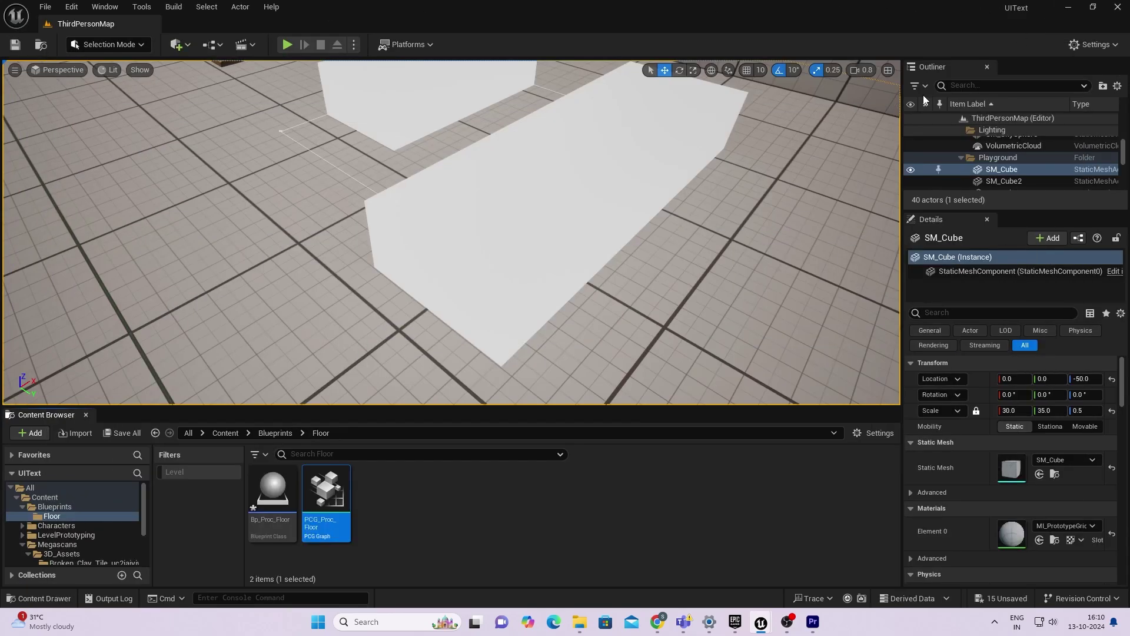
{"action": "right_click_drag", "start_coordinate": [452, 233], "coordinate": [365, 283]}
{"action": "key", "text": "s"}
{"action": "mouse_move", "coordinate": [618, 328]}
{"action": "right_mouse_down"}
{"action": "mouse_move", "coordinate": [624, 318]}
{"action": "mouse_move", "coordinate": [618, 328]}
{"action": "right_mouse_up"}
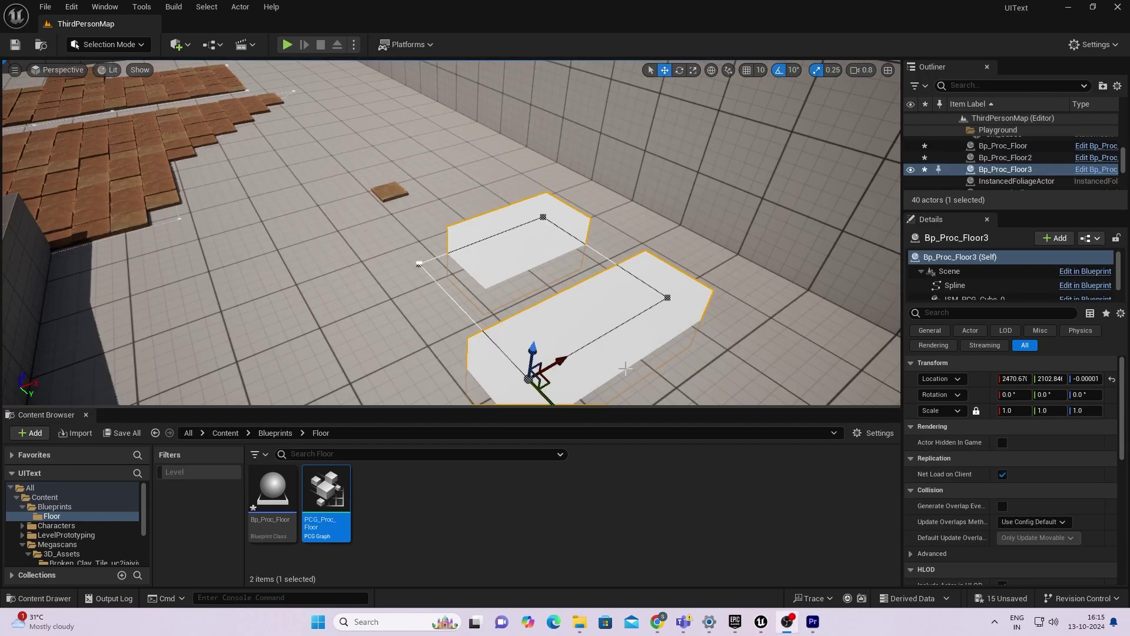
- Connect a Transform Points node to the Spline Sampler output in PCG_Proc_Floor and align it beside that node
{"action": "double_click", "coordinate": [333, 482]}
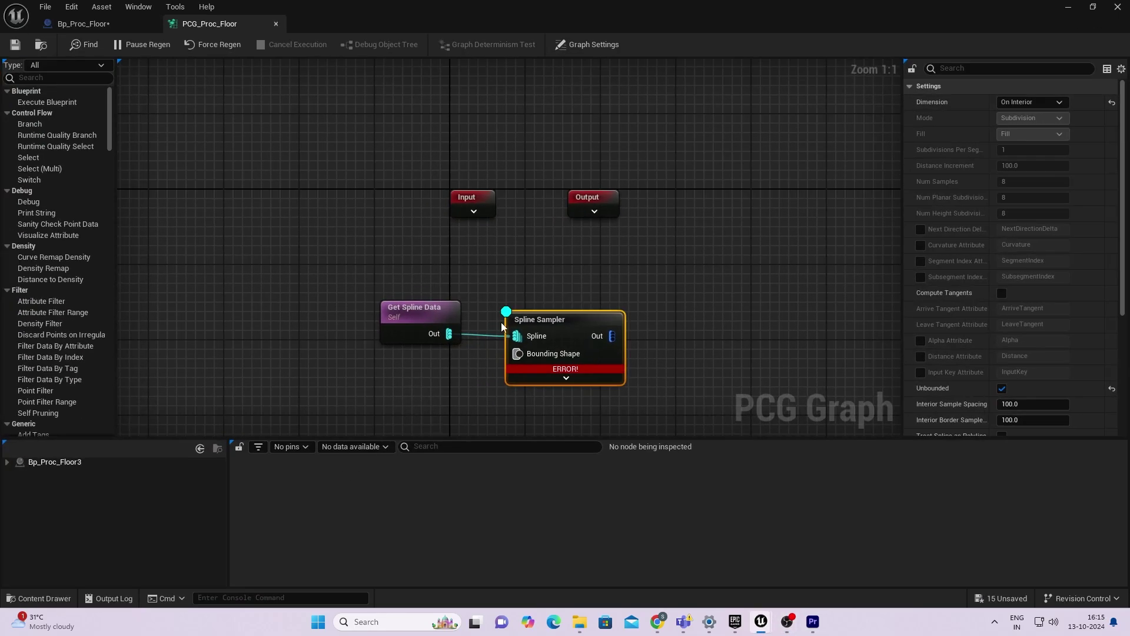
{"action": "right_click_drag", "start_coordinate": [637, 265], "coordinate": [491, 206]}
{"action": "left_click_drag", "start_coordinate": [466, 271], "coordinate": [521, 272]}
{"action": "type", "text": "tran"}
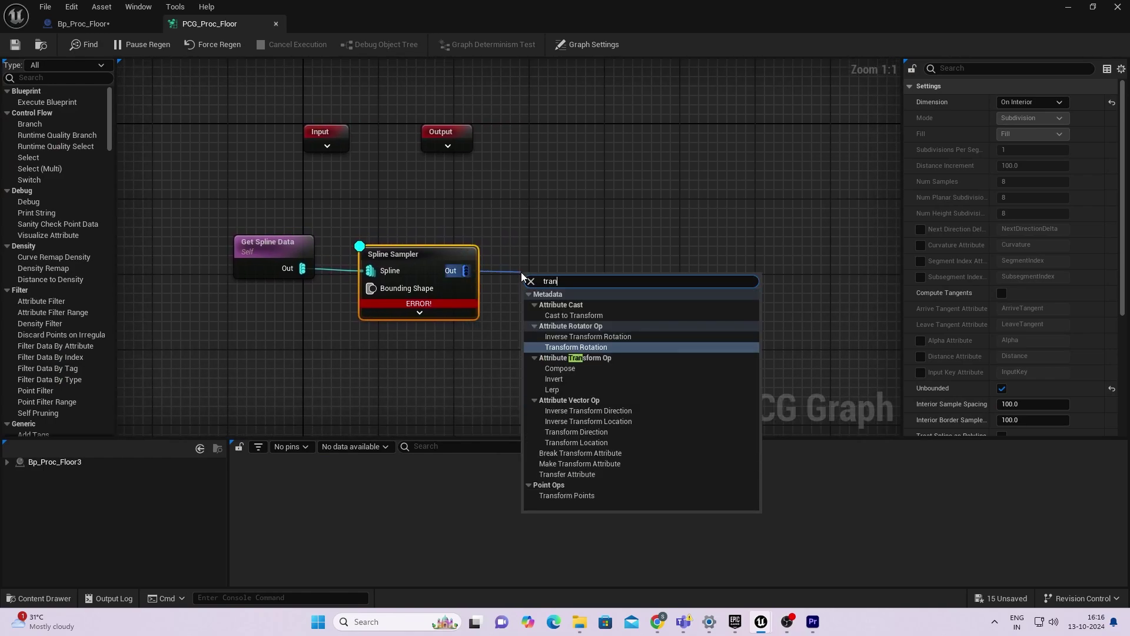
{"action": "type", "text": "sform po"}
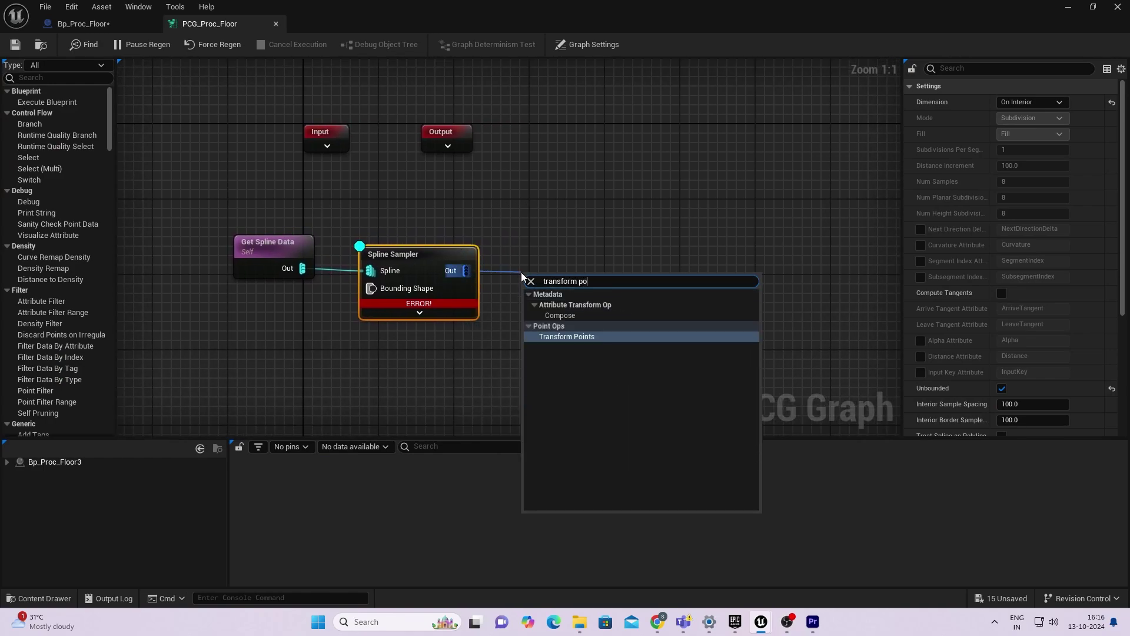
{"action": "left_click", "coordinate": [579, 337]}
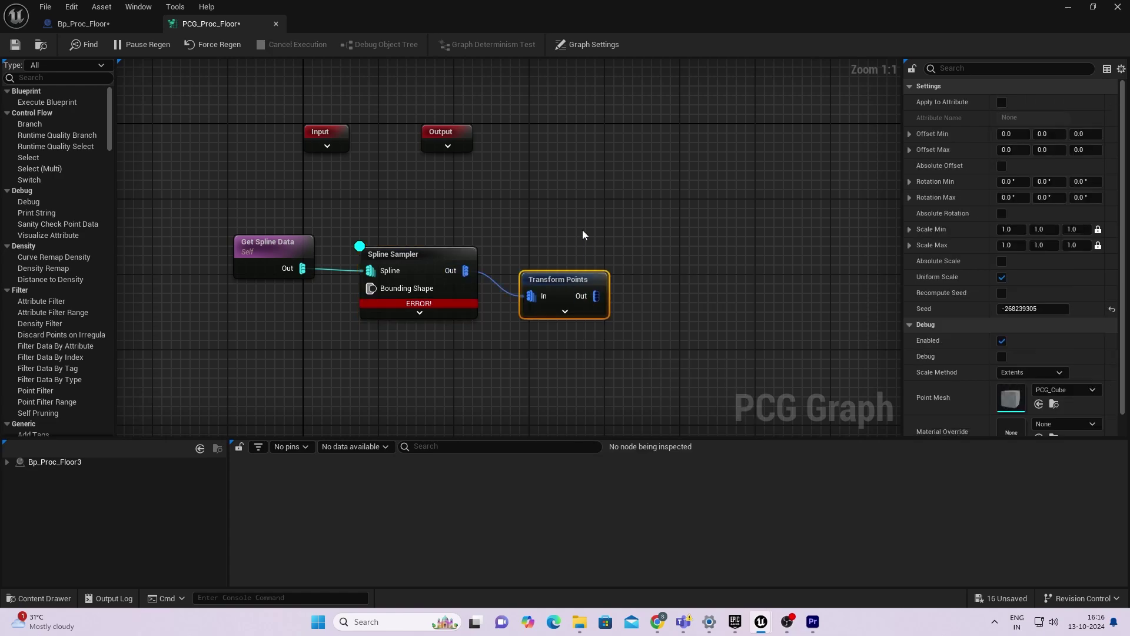
{"action": "left_click_drag", "start_coordinate": [553, 282], "coordinate": [552, 257]}
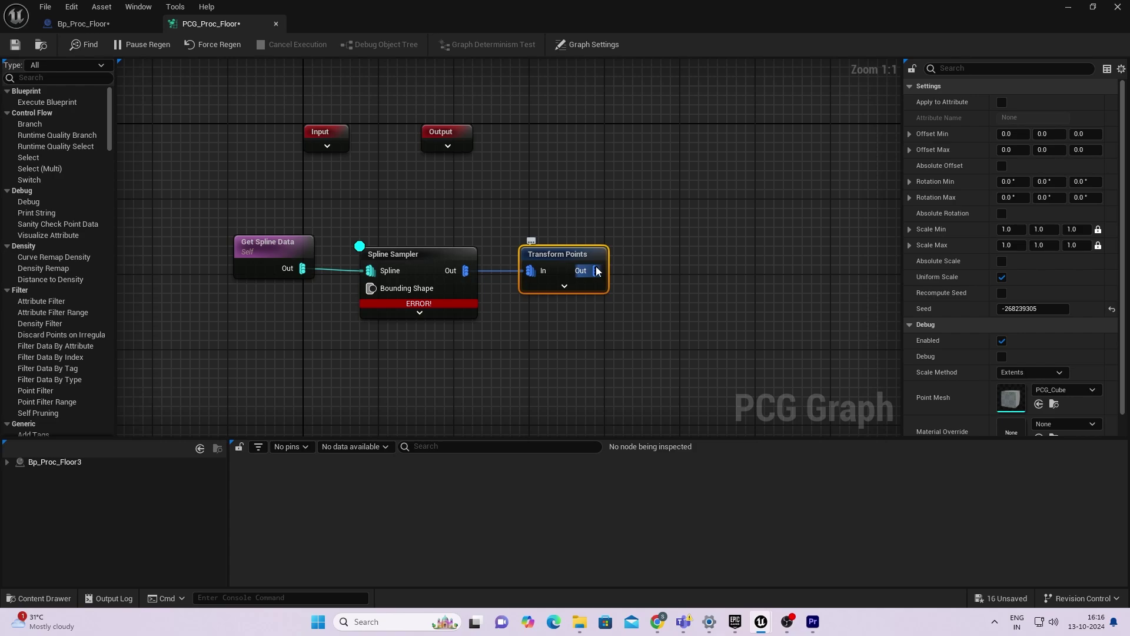
- Connect a Static Mesh Spawner node to the Transform Points output
{"action": "left_click_drag", "start_coordinate": [641, 266], "coordinate": [650, 266]}
{"action": "type", "text": "stati"}
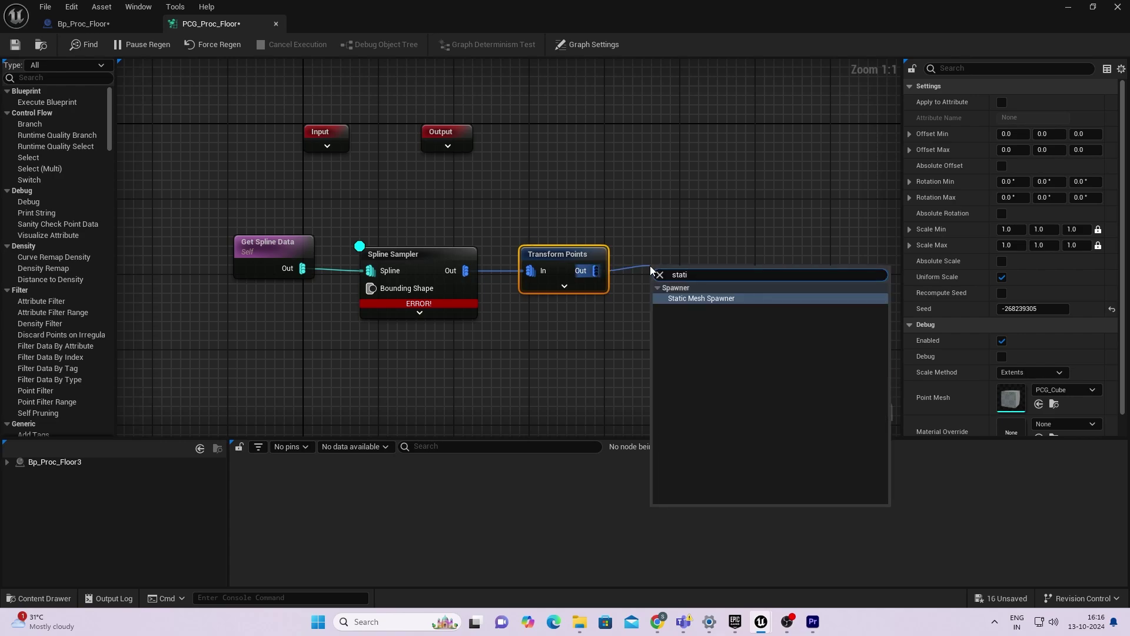
{"action": "key", "text": "Return"}
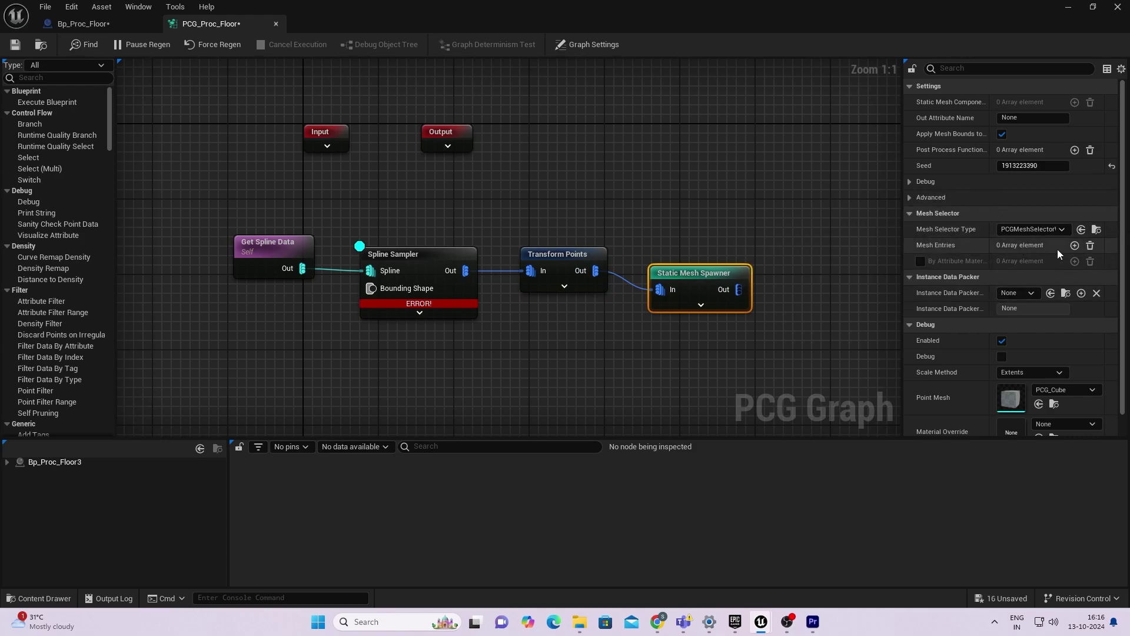
- Add one mesh entry to the Static Mesh Spawner, assign S_Broken_Clay_Tile_uc2iaiyjw_lod0 as its static mesh, and save the graph
{"action": "left_click", "coordinate": [1075, 245]}
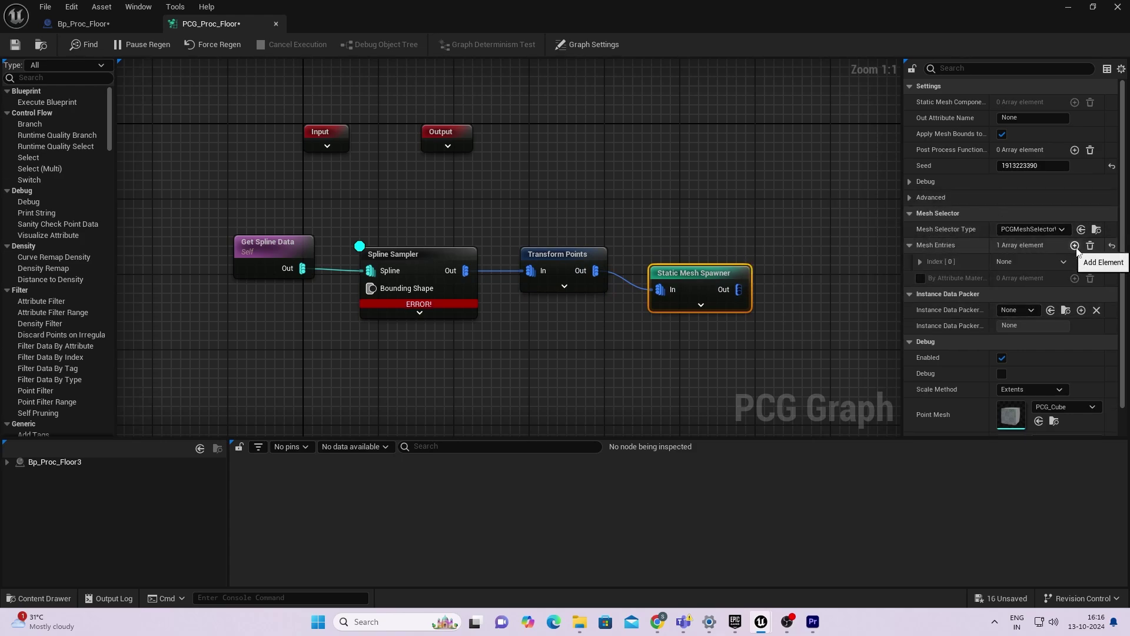
{"action": "left_click", "coordinate": [919, 260]}
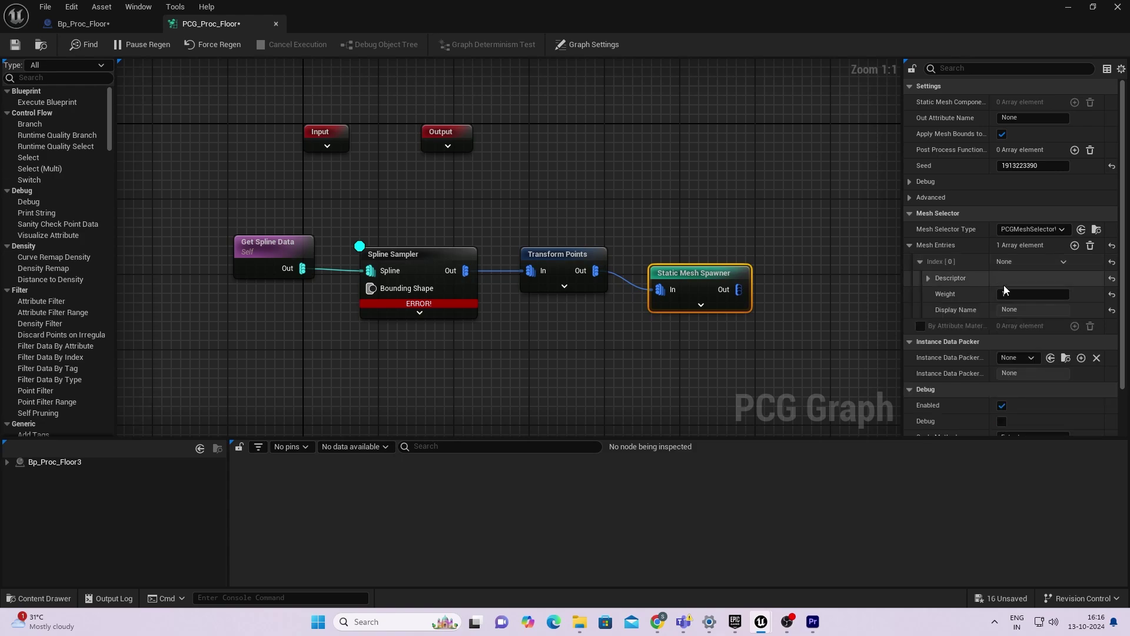
{"action": "left_click", "coordinate": [930, 278]}
{"action": "left_click", "coordinate": [1078, 311]}
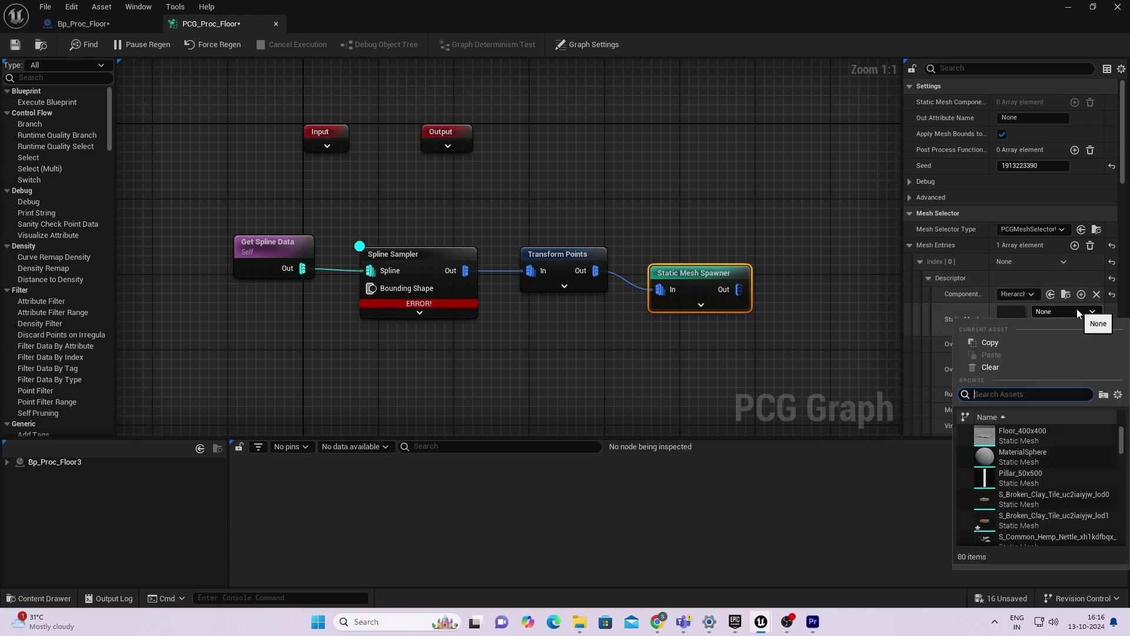
{"action": "type", "text": "tile"}
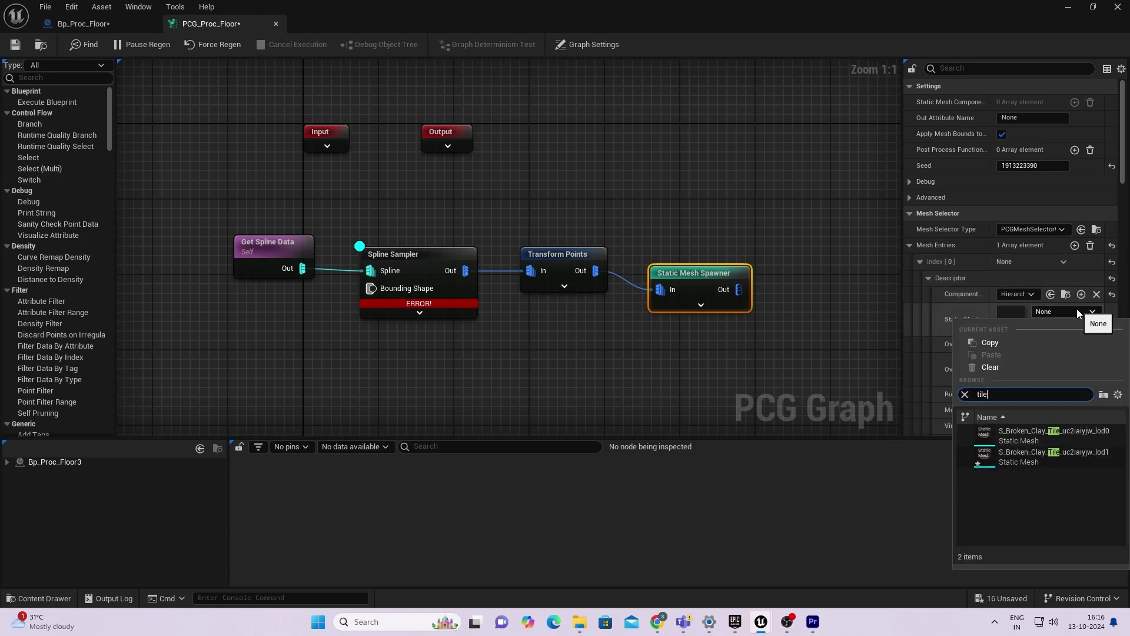
{"action": "left_click", "coordinate": [1045, 433]}
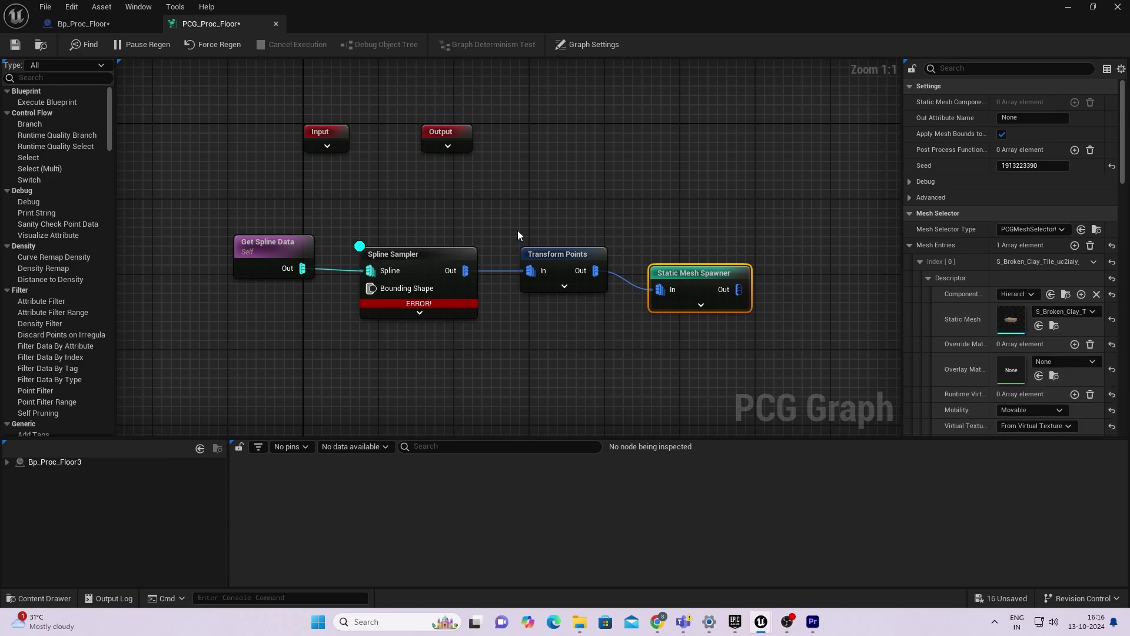
{"action": "left_click", "coordinate": [15, 44]}
- Turn off debug display on the Spline Sampler, save the graph, and inspect the spawned tiles in the level
{"action": "left_click", "coordinate": [1071, 7]}
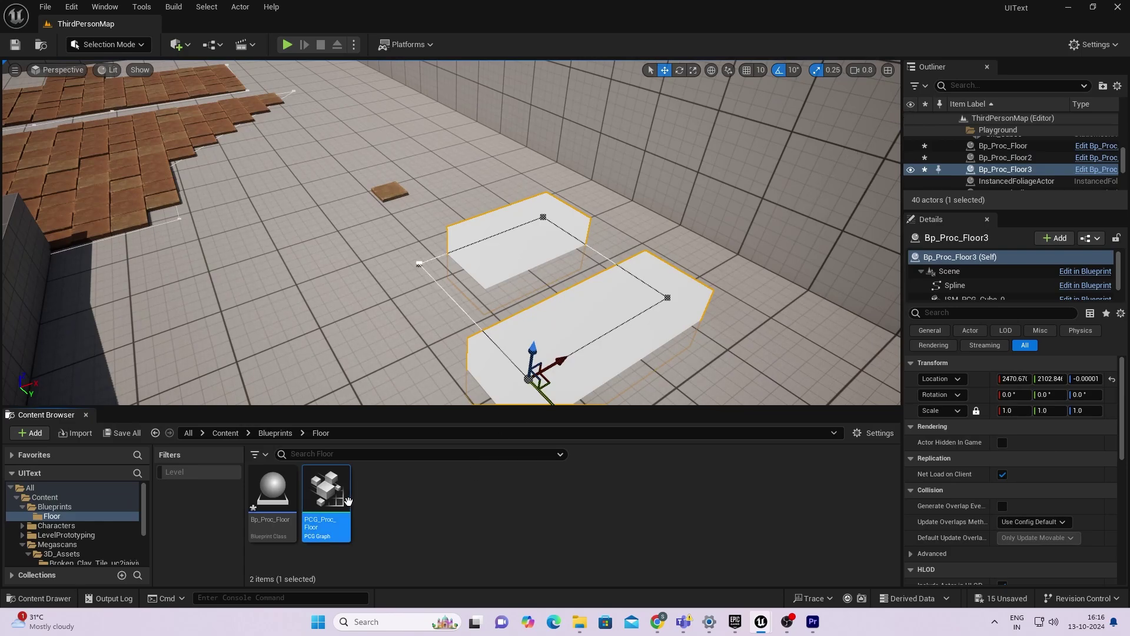
{"action": "double_click", "coordinate": [327, 498]}
{"action": "left_click", "coordinate": [443, 303]}
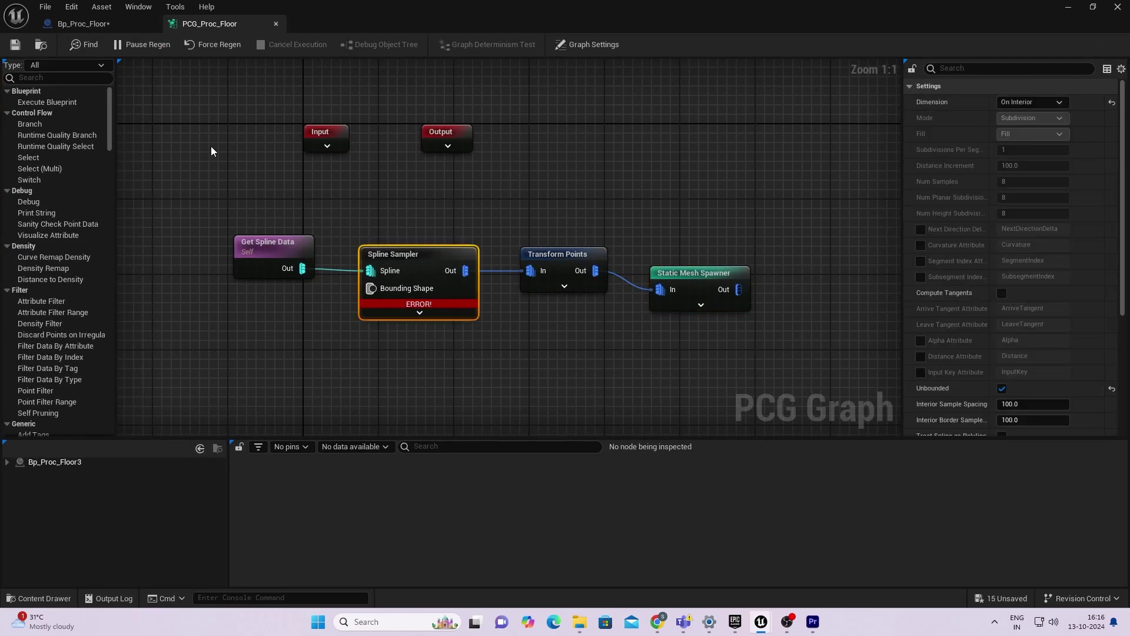
{"action": "left_click", "coordinate": [1070, 10]}
{"action": "right_click_drag", "start_coordinate": [778, 207], "coordinate": [751, 240]}
{"action": "key", "text": "w"}
{"action": "key", "text": "d"}
{"action": "key", "text": "a"}
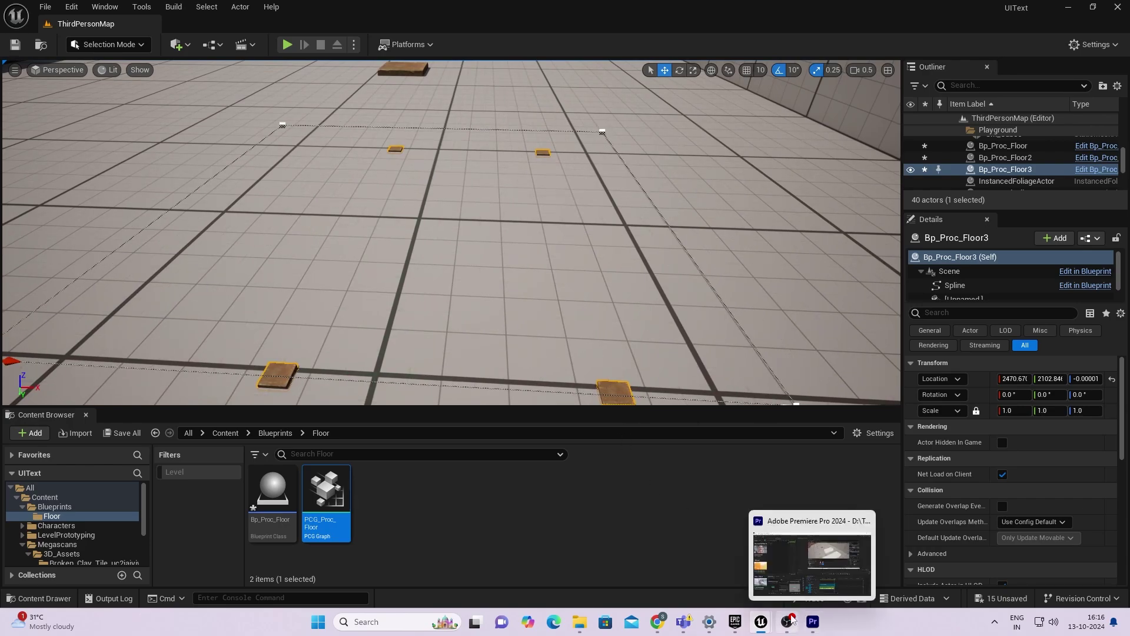
- Set Scale Min and Scale Max of the Transform Points node to 6.0 on all axes and save the graph
{"action": "mouse_move", "coordinate": [761, 621]}
{"action": "left_click", "coordinate": [865, 574]}
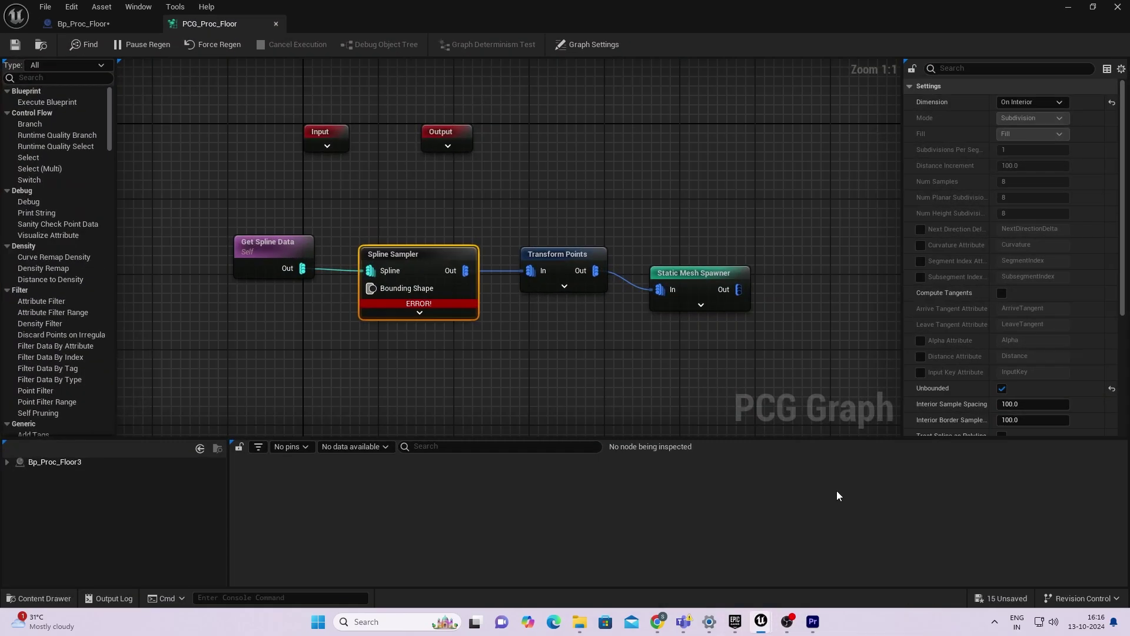
{"action": "left_click", "coordinate": [561, 259]}
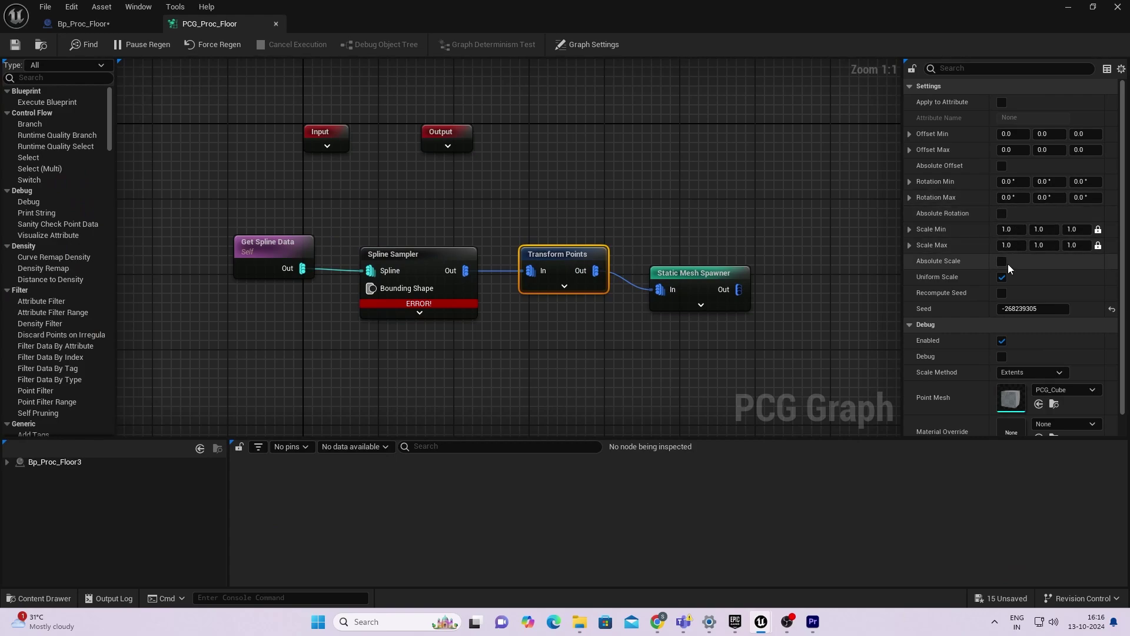
{"action": "left_click", "coordinate": [1019, 229]}
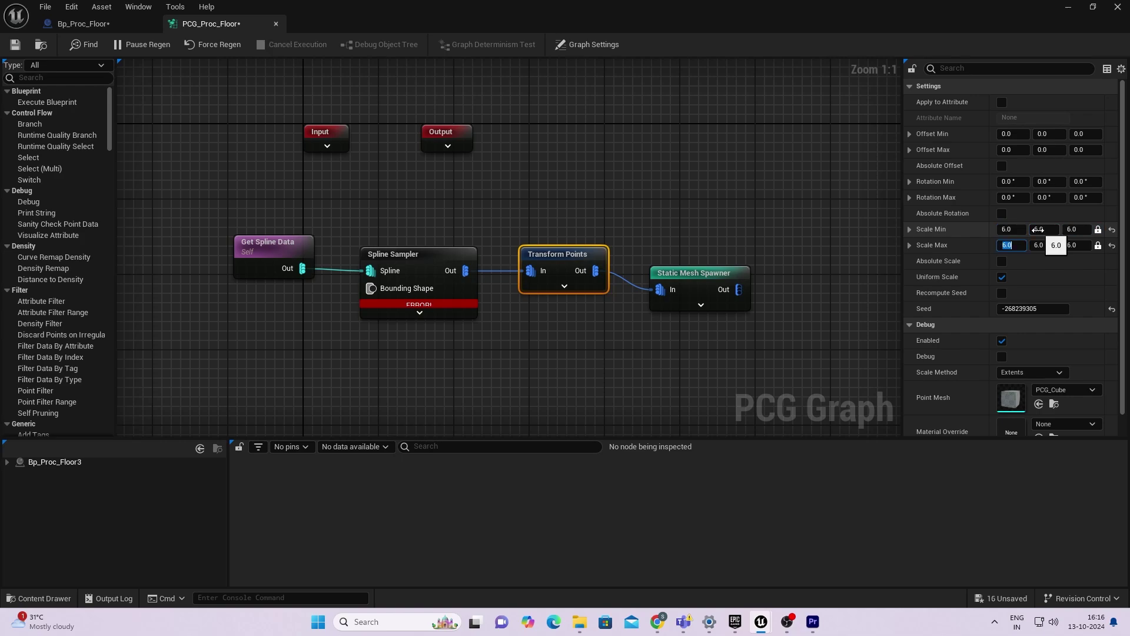
{"action": "left_click", "coordinate": [23, 50]}
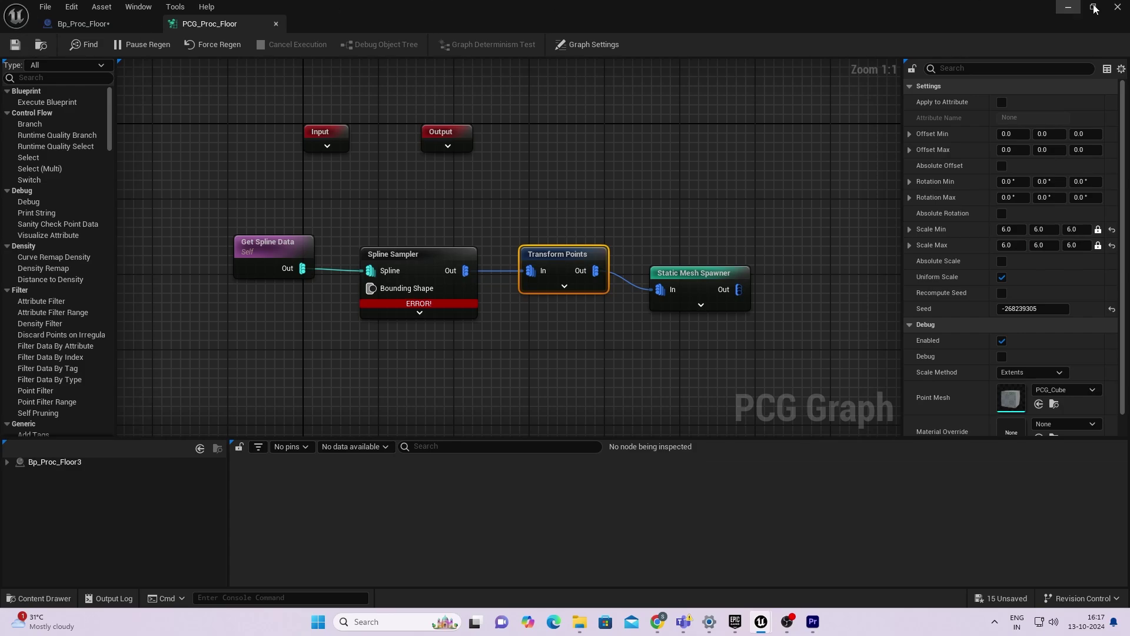
{"action": "left_click", "coordinate": [1069, 8]}
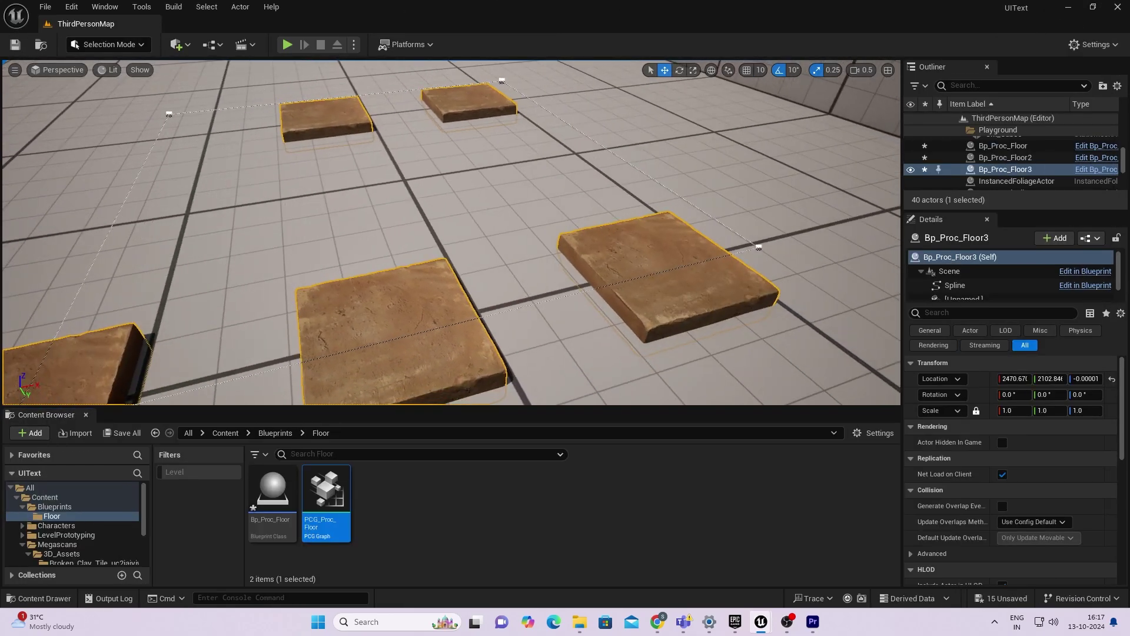
- Move a near corner point of Bp_Proc_Floor3's spline outward to about -556 on Y, and delete the loose clay tile
{"action": "right_click_drag", "start_coordinate": [235, 215], "coordinate": [349, 246]}
{"action": "left_click", "coordinate": [194, 215]}
{"action": "left_click", "coordinate": [194, 215]}
{"action": "left_click_drag", "start_coordinate": [348, 265], "coordinate": [96, 258]}
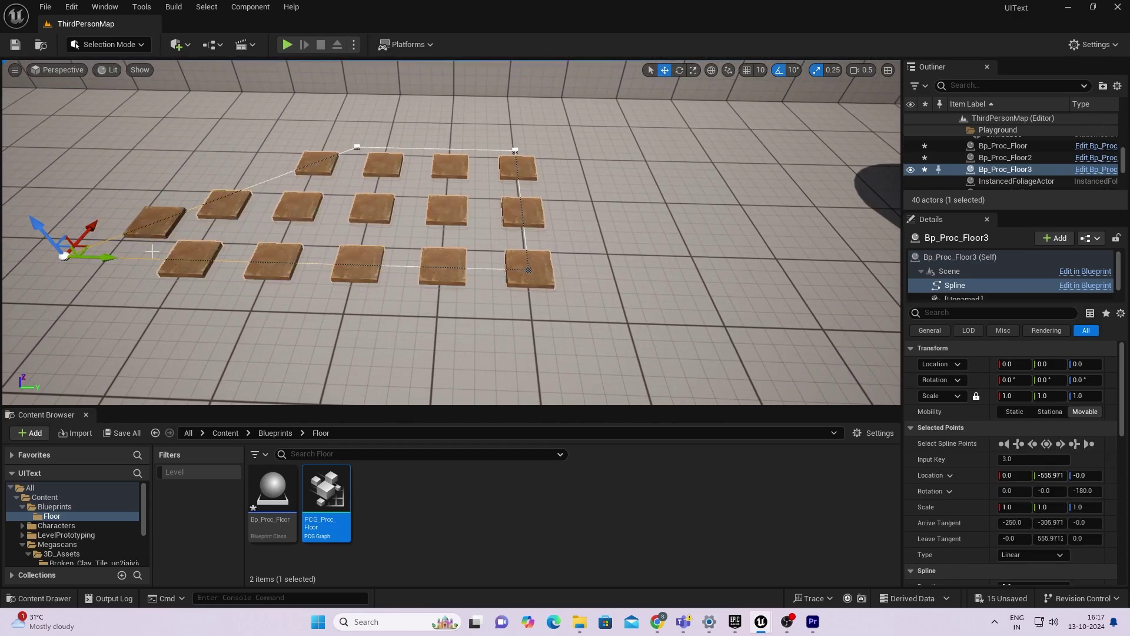
{"action": "left_click", "coordinate": [170, 212]}
{"action": "key", "text": "Delete"}
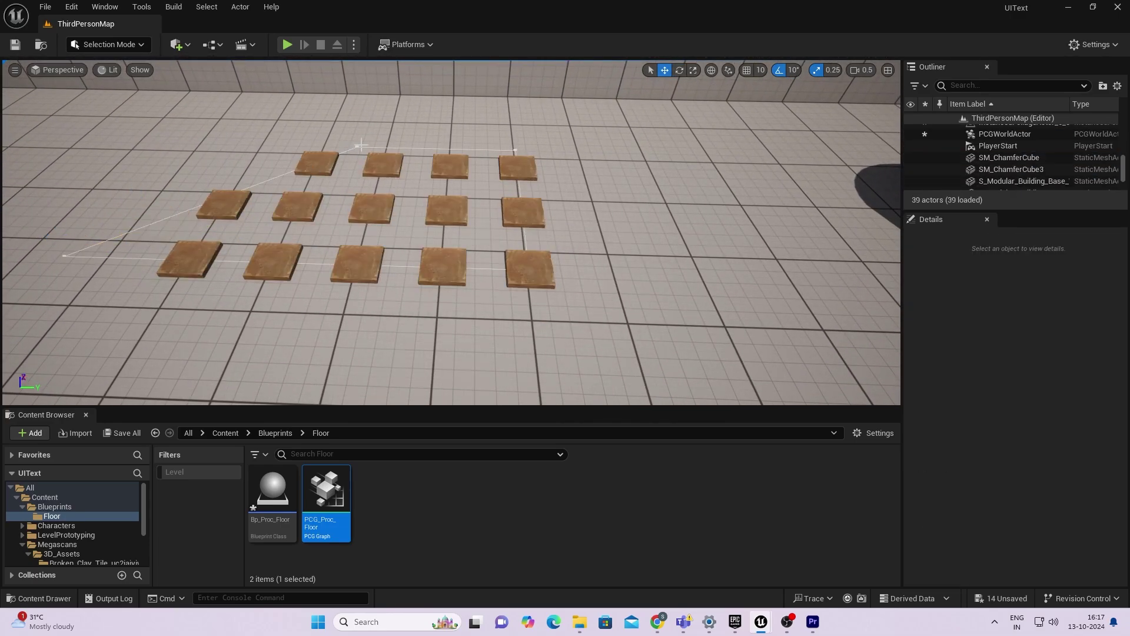
- Move the far end corner point of Bp_Proc_Floor3's spline outward to about -565.5 on Y
{"action": "left_click", "coordinate": [357, 147]}
{"action": "left_click", "coordinate": [357, 146]}
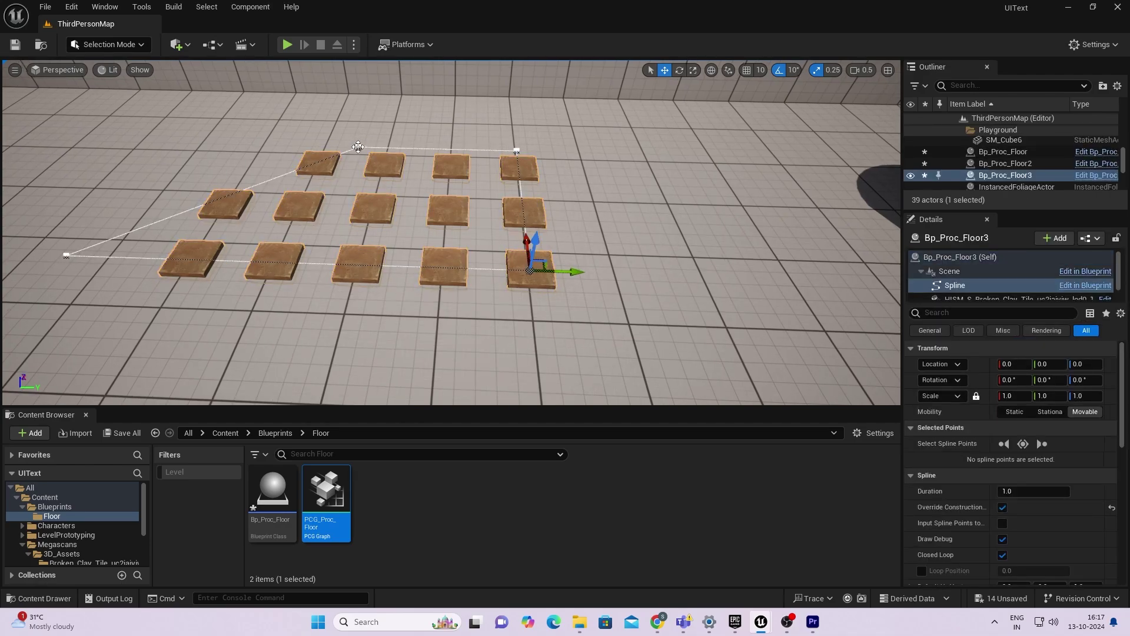
{"action": "left_click", "coordinate": [359, 146]}
{"action": "left_click_drag", "start_coordinate": [393, 150], "coordinate": [221, 169]}
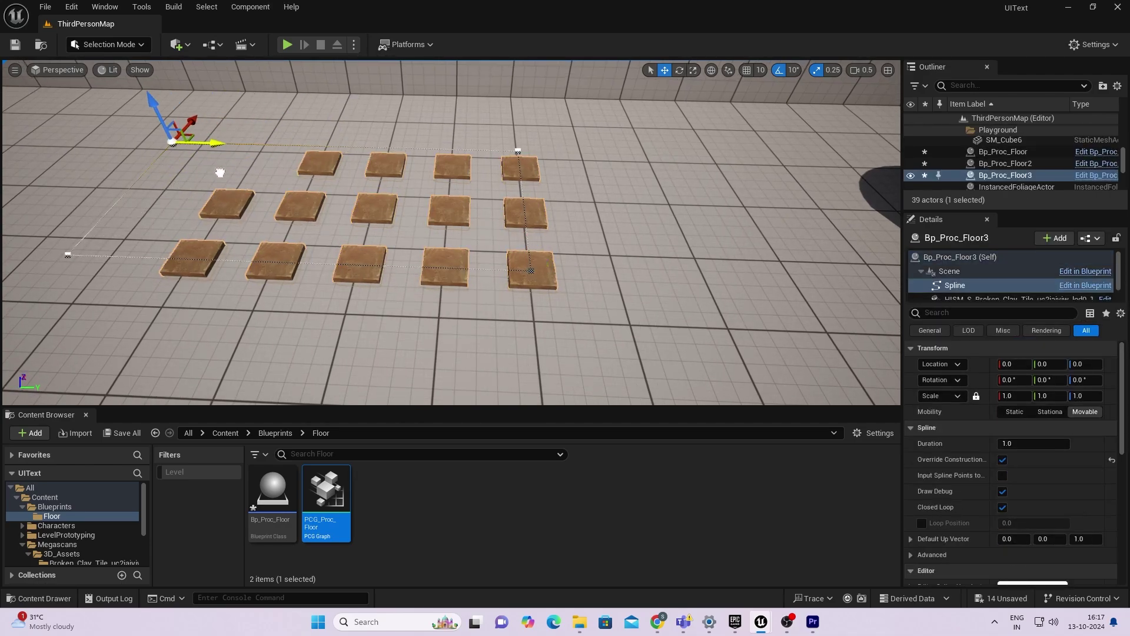
{"action": "right_click_drag", "start_coordinate": [277, 150], "coordinate": [302, 139]}
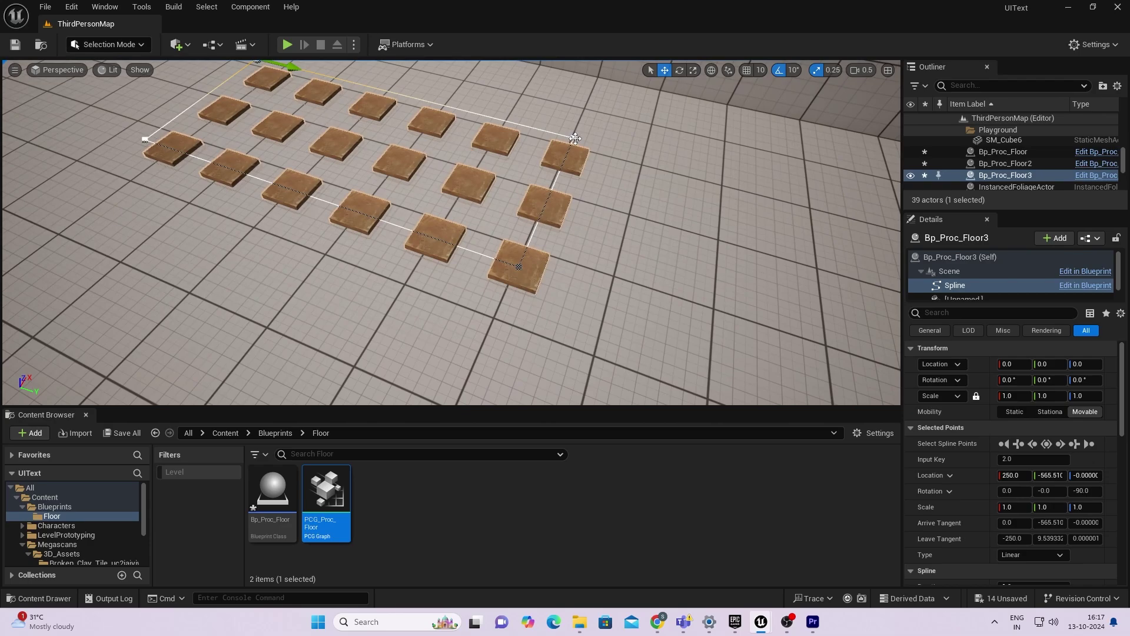
- Extend the spline by duplicating the opposite far corner into three new points, at about X 250, Y 271; X 416, Y 271; and X 414, Y 1
{"action": "left_click", "coordinate": [575, 139]}
{"action": "left_click_drag", "start_coordinate": [606, 145], "coordinate": [815, 213]}
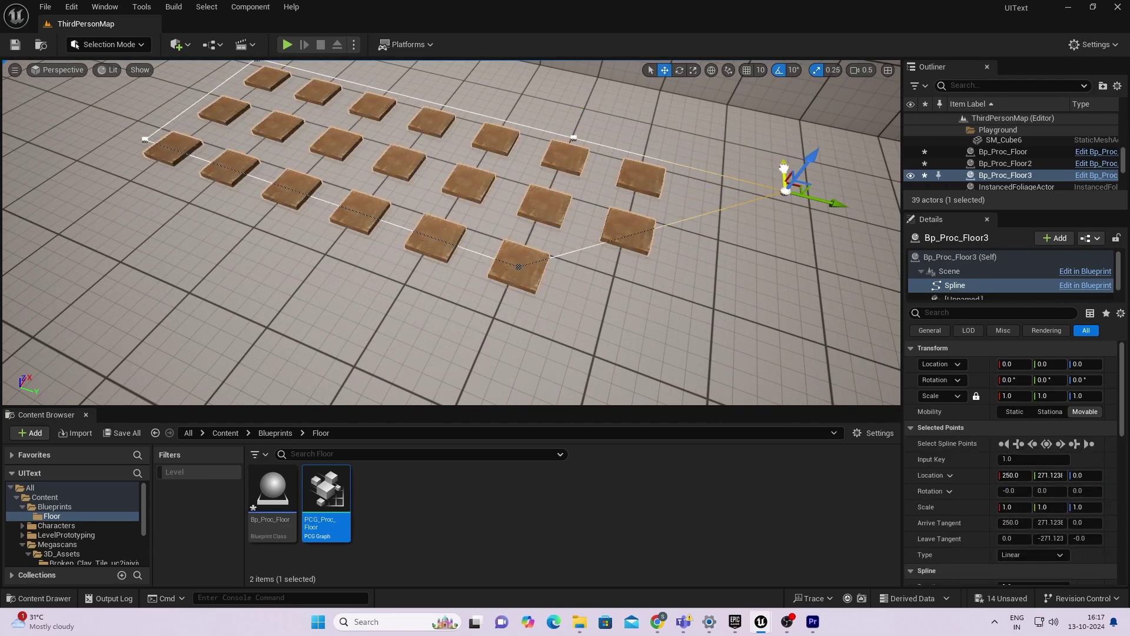
{"action": "left_click_drag", "start_coordinate": [783, 168], "coordinate": [781, 121], "text": "alt"}
{"action": "left_click", "coordinate": [574, 139]}
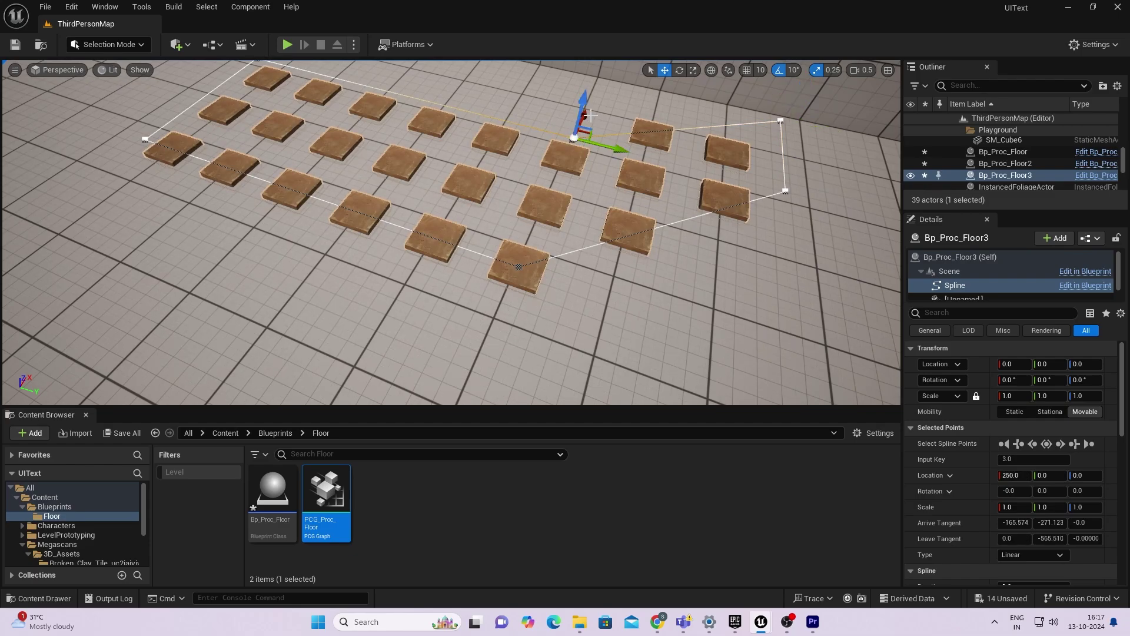
{"action": "left_click_drag", "start_coordinate": [587, 116], "coordinate": [621, 70]}
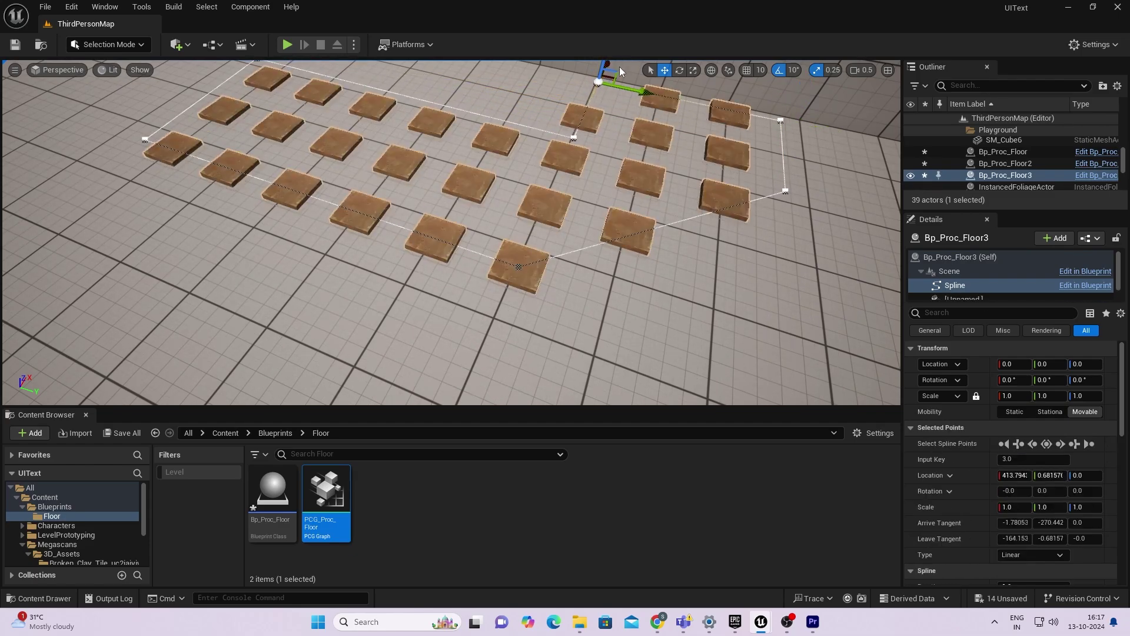
{"action": "right_click_drag", "start_coordinate": [684, 102], "coordinate": [560, 88]}
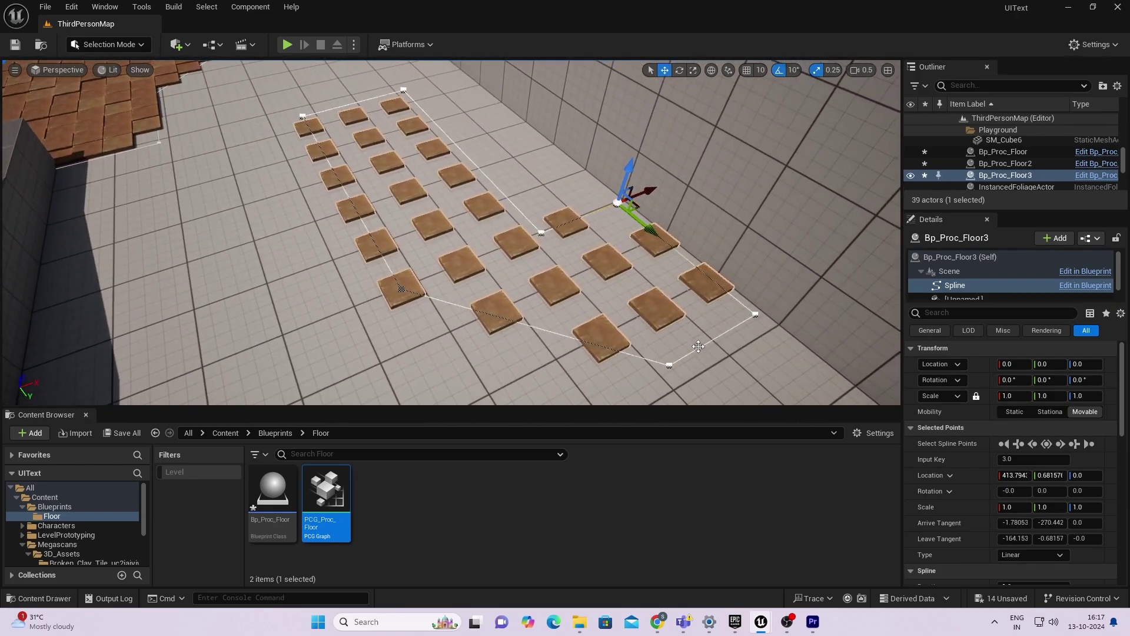
- Pull the extension's near corner point toward the front edge, and move the Bp_Proc_Floor3 actor to about 2414.5 on X
{"action": "left_click", "coordinate": [670, 363]}
{"action": "left_click_drag", "start_coordinate": [681, 365], "coordinate": [520, 369]}
{"action": "right_click_drag", "start_coordinate": [510, 241], "coordinate": [548, 239]}
{"action": "left_click", "coordinate": [1037, 173]}
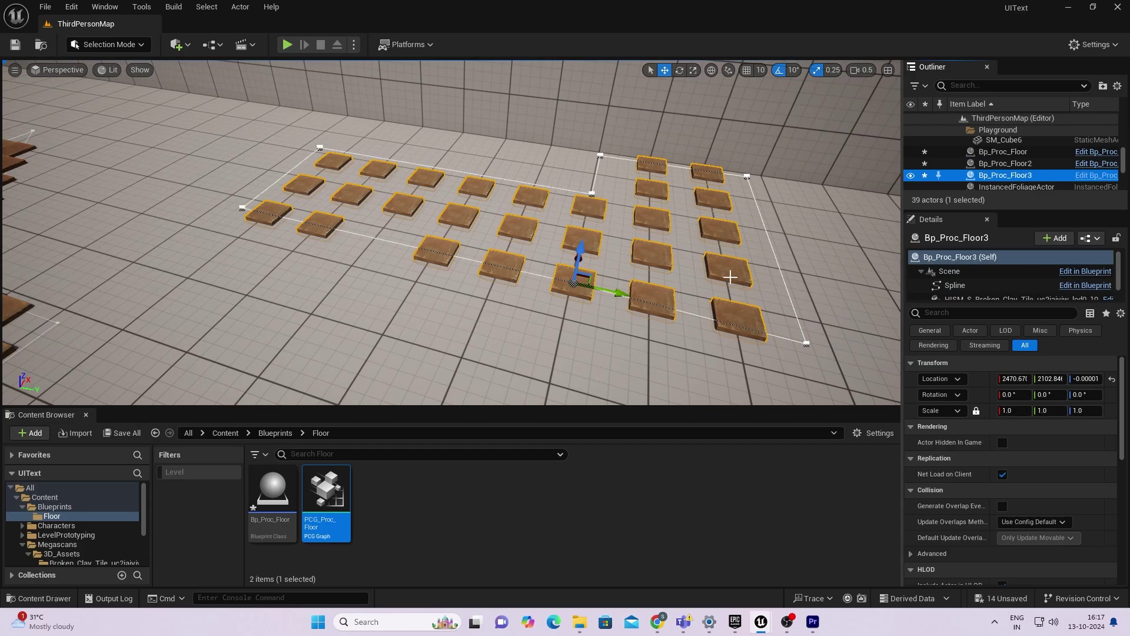
{"action": "right_click_drag", "start_coordinate": [599, 267], "coordinate": [530, 274]}
{"action": "left_click_drag", "start_coordinate": [511, 259], "coordinate": [487, 290]}
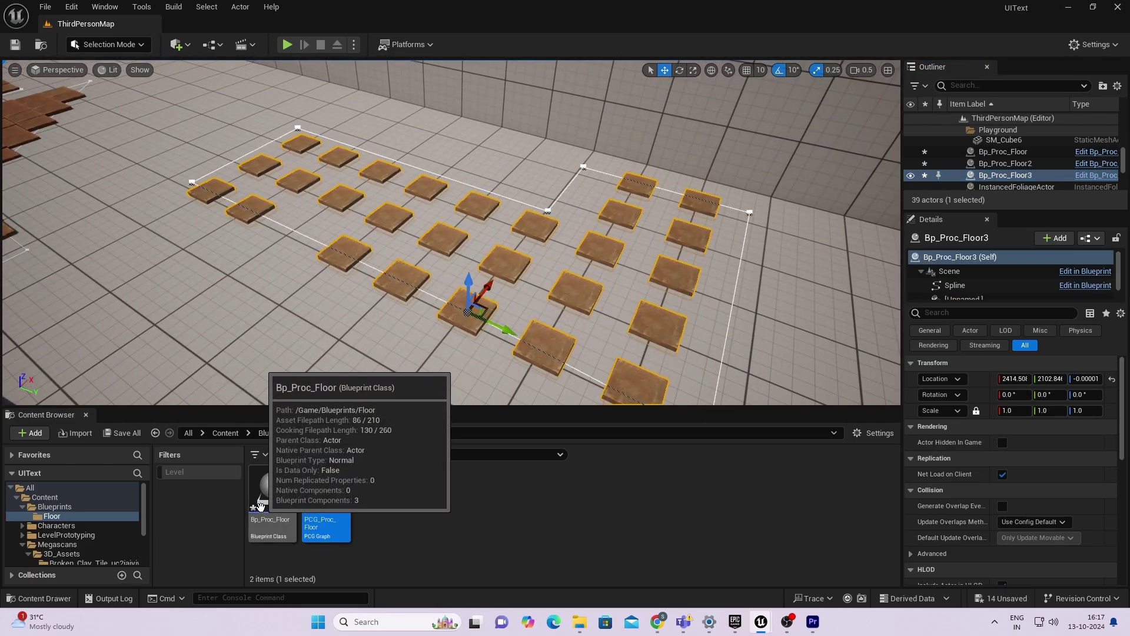
- In the PCG_Proc_Floor graph, set the Spline Sampler's Interior Sample Spacing to 35.0, save, and inspect the tiles in the level
{"action": "double_click", "coordinate": [261, 506]}
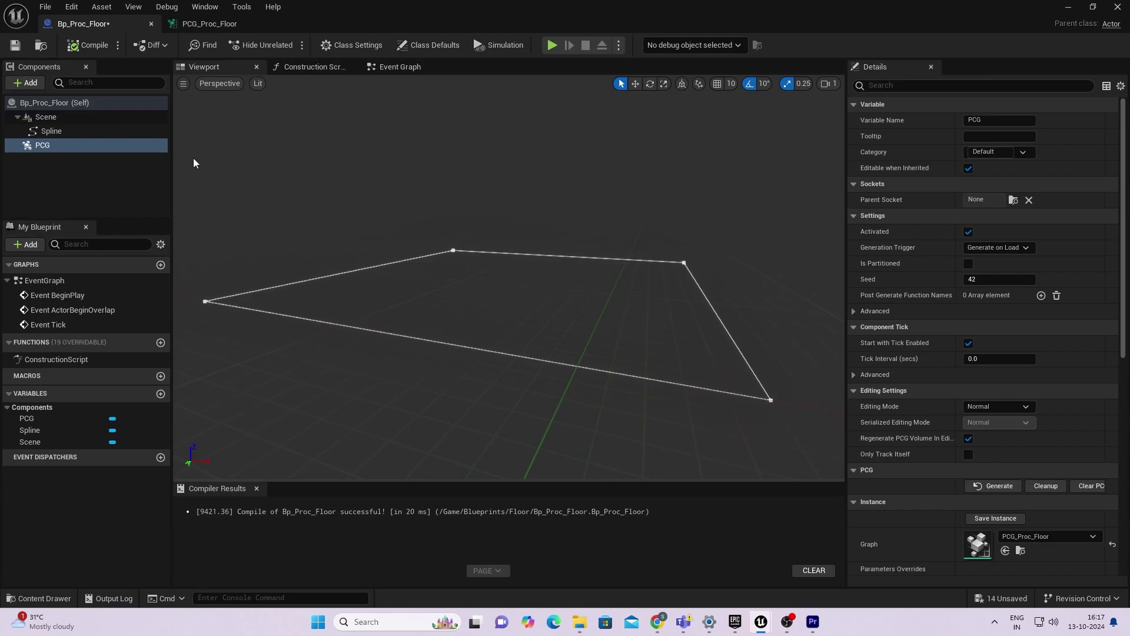
{"action": "left_click", "coordinate": [225, 29]}
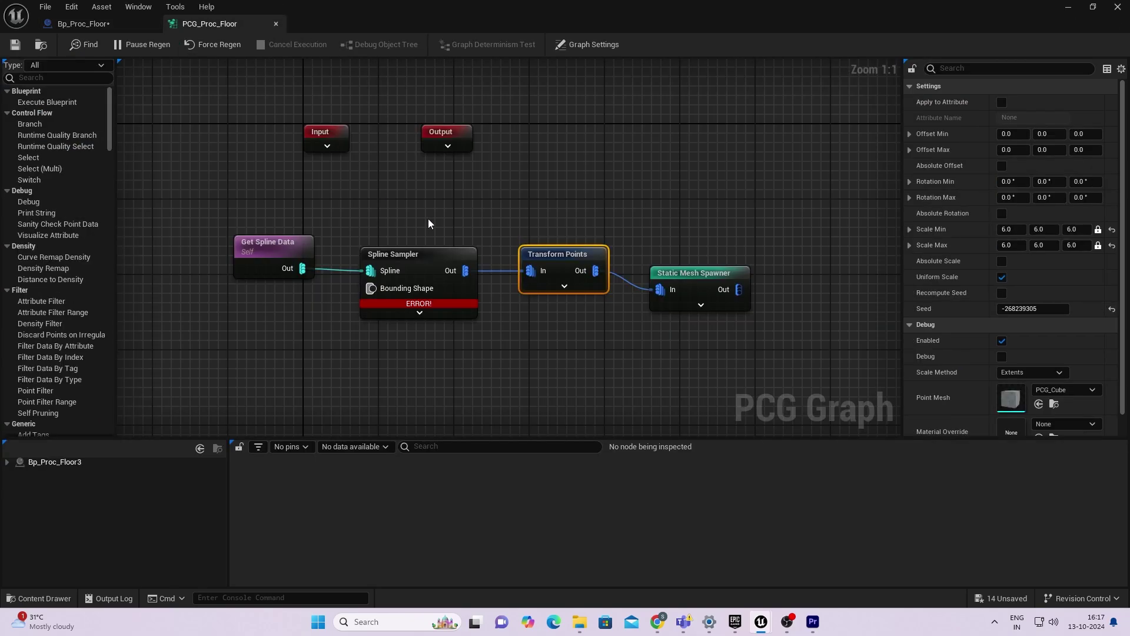
{"action": "left_click", "coordinate": [437, 265]}
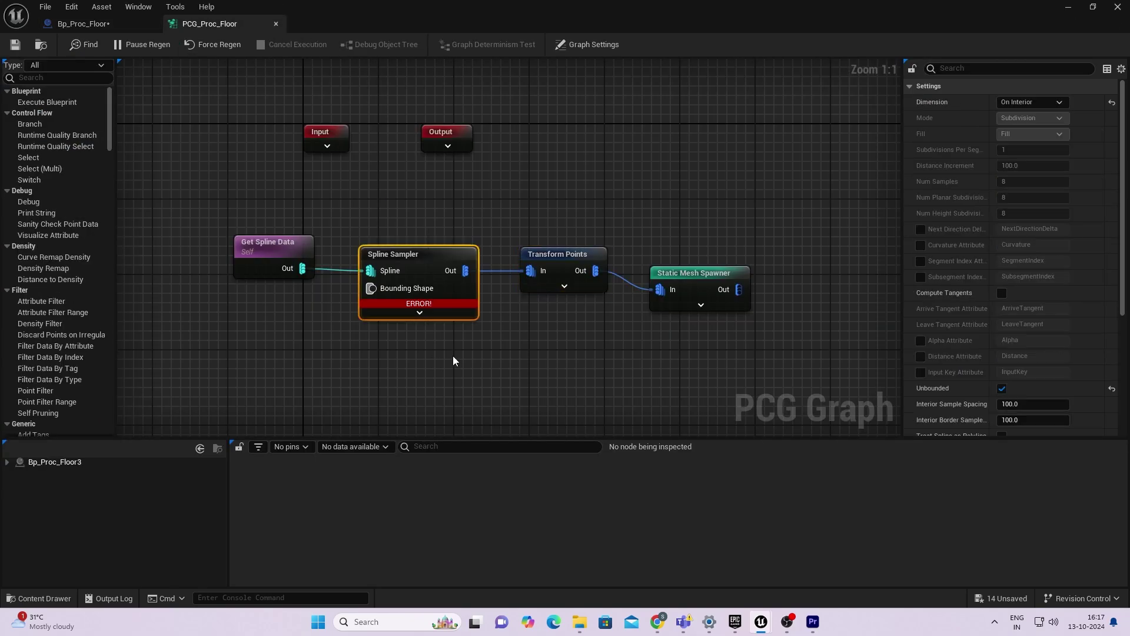
{"action": "left_click", "coordinate": [1020, 417]}
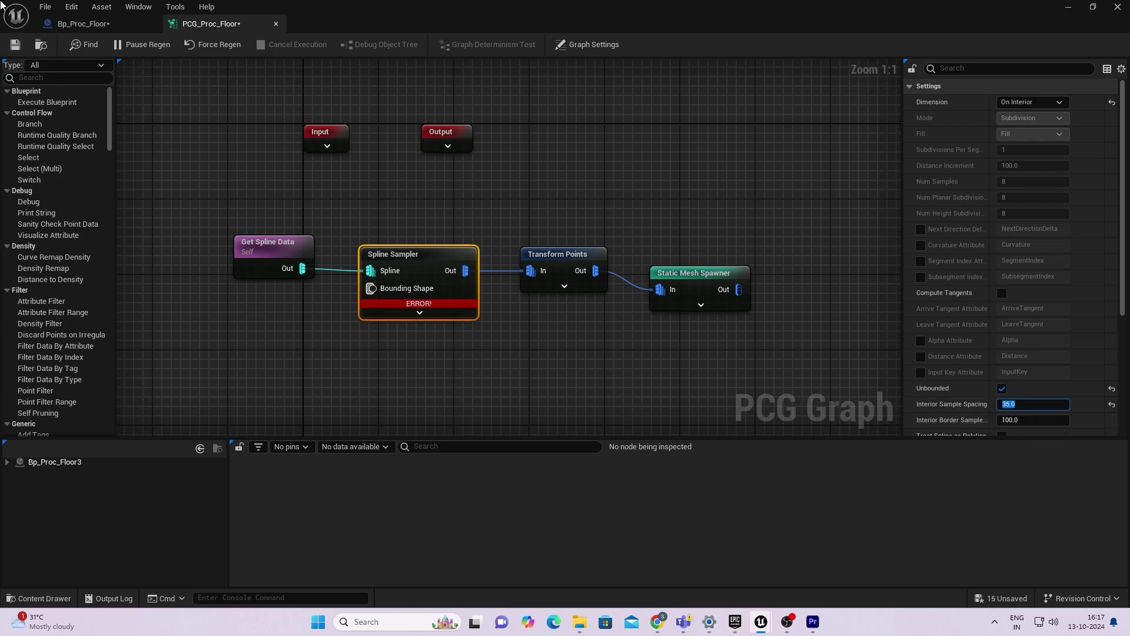
{"action": "left_click", "coordinate": [16, 44]}
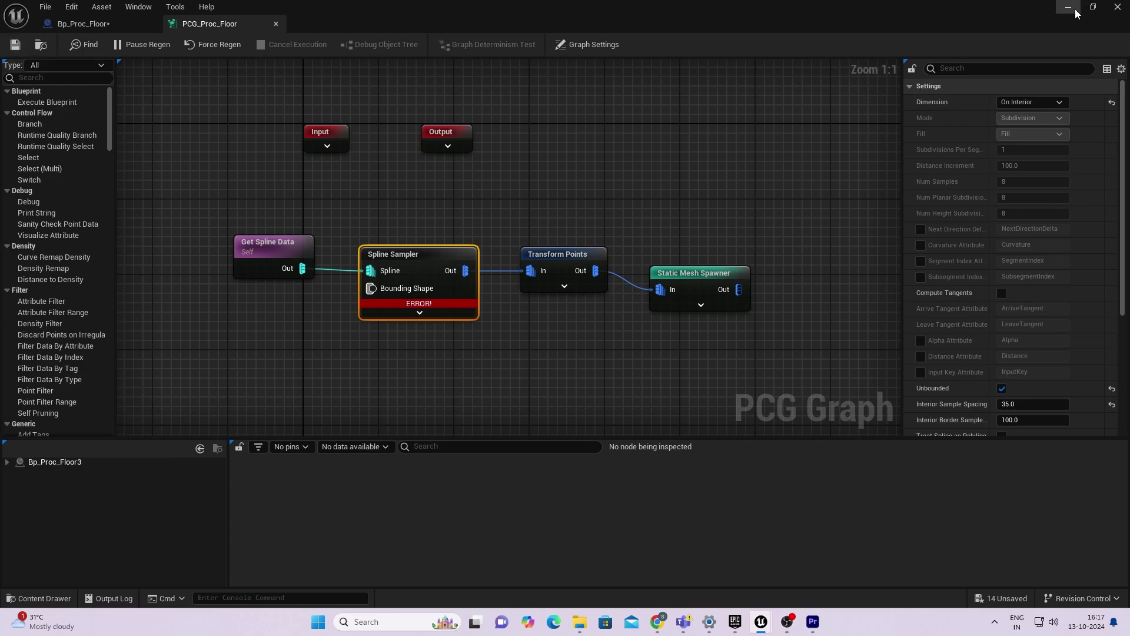
{"action": "left_click", "coordinate": [1075, 13]}
{"action": "key", "text": "w"}
{"action": "mouse_move", "coordinate": [663, 216]}
{"action": "right_mouse_down"}
{"action": "mouse_move", "coordinate": [695, 262]}
{"action": "mouse_move", "coordinate": [662, 218]}
{"action": "right_mouse_up"}
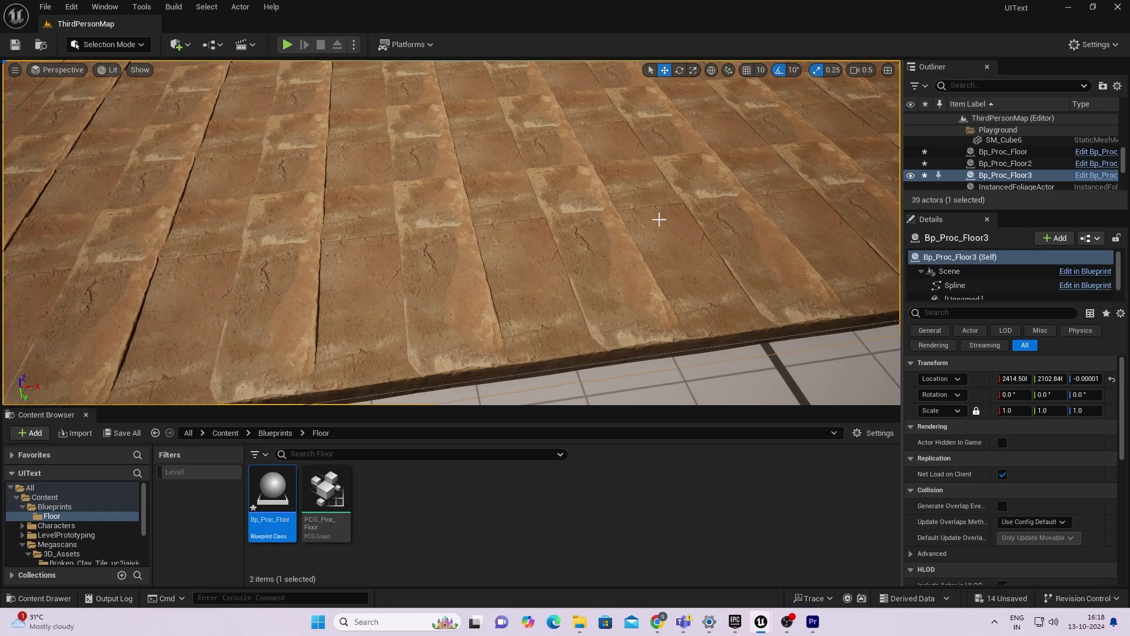
- Set the Spline Sampler's Interior Sample Spacing to 51.0 and check the tile overlap in the level
{"action": "key", "text": "alt+Tab"}
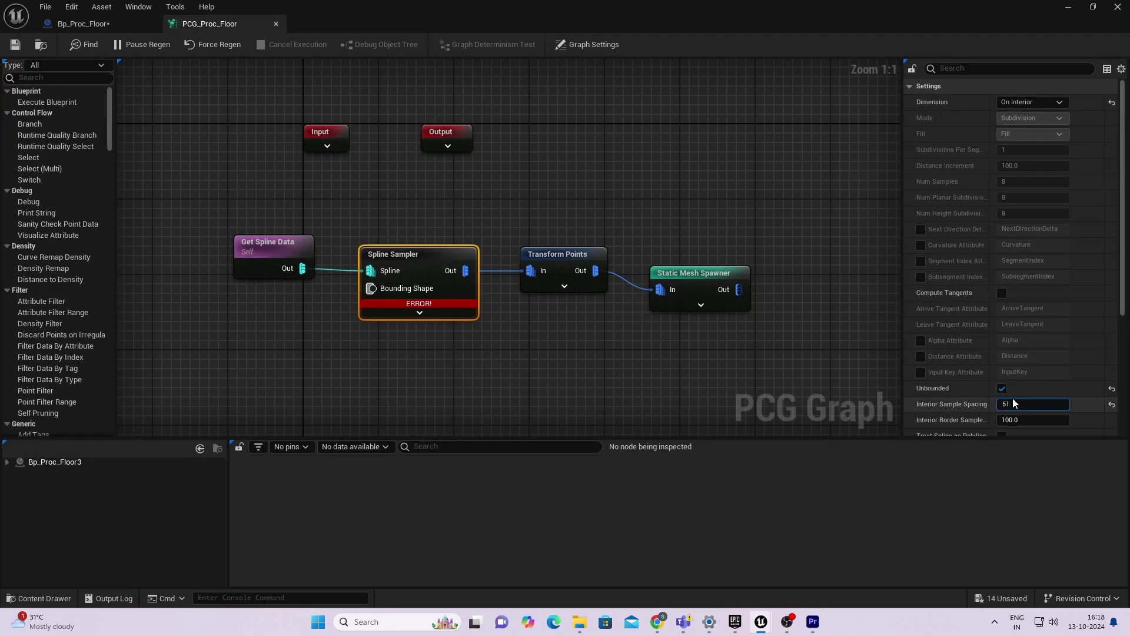
{"action": "key", "text": "Return"}
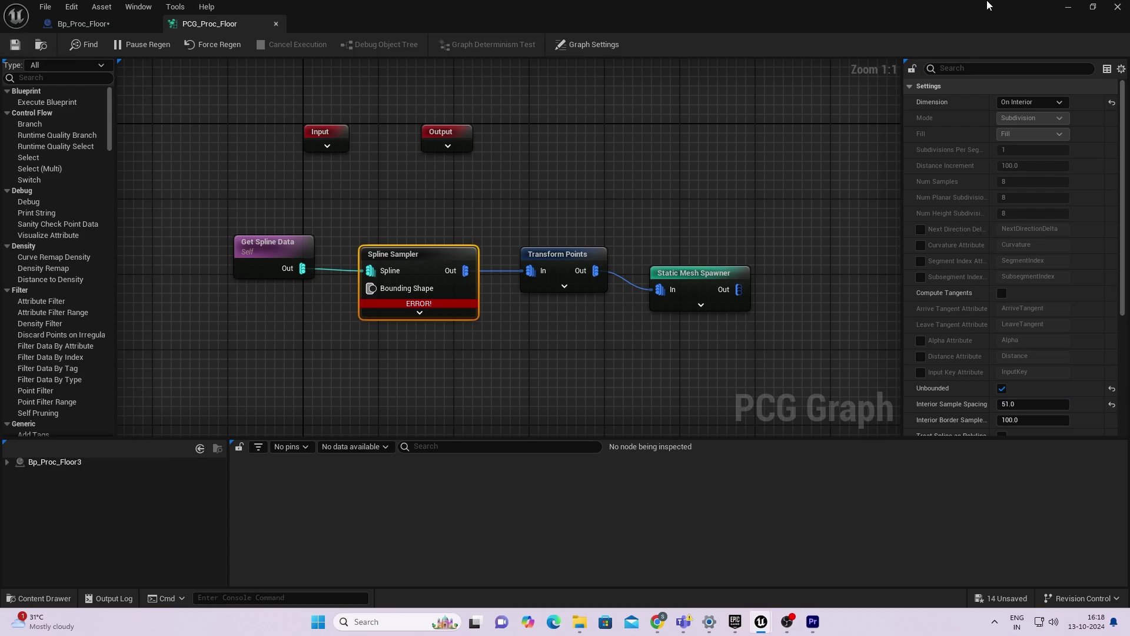
{"action": "left_click", "coordinate": [1069, 9]}
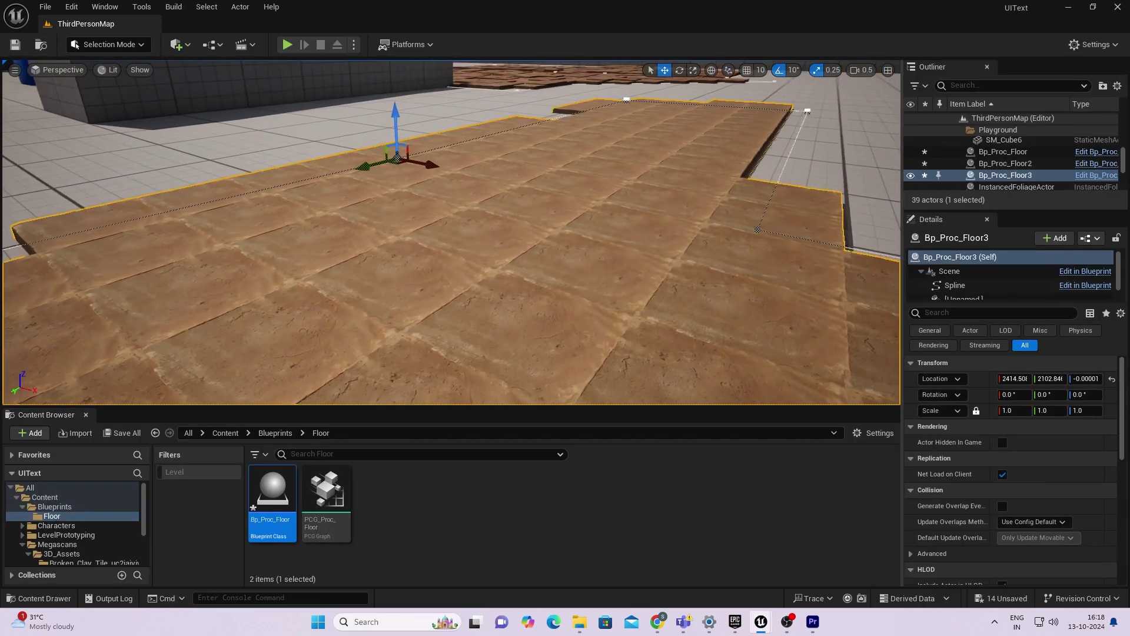
{"action": "mouse_move", "coordinate": [451, 232]}
{"action": "right_mouse_down"}
{"action": "mouse_move", "coordinate": [377, 230]}
{"action": "mouse_move", "coordinate": [565, 236]}
{"action": "mouse_move", "coordinate": [471, 239]}
{"action": "right_mouse_up"}
{"action": "right_click_drag", "start_coordinate": [716, 254], "coordinate": [624, 259]}
- Set the Spline Sampler's Interior Sample Spacing to 57.0, save the graph, and inspect the joints between tiles up close
{"action": "key", "text": "alt+Tab"}
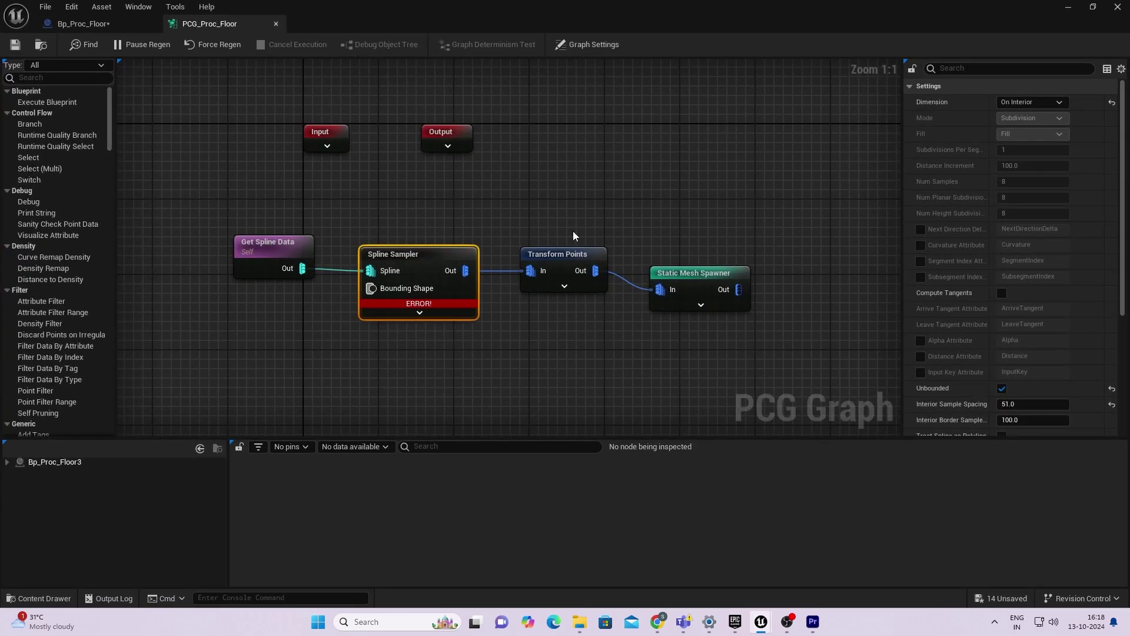
{"action": "left_click", "coordinate": [562, 253]}
{"action": "left_click", "coordinate": [405, 306]}
{"action": "left_click", "coordinate": [15, 45]}
{"action": "left_click", "coordinate": [1067, 10]}
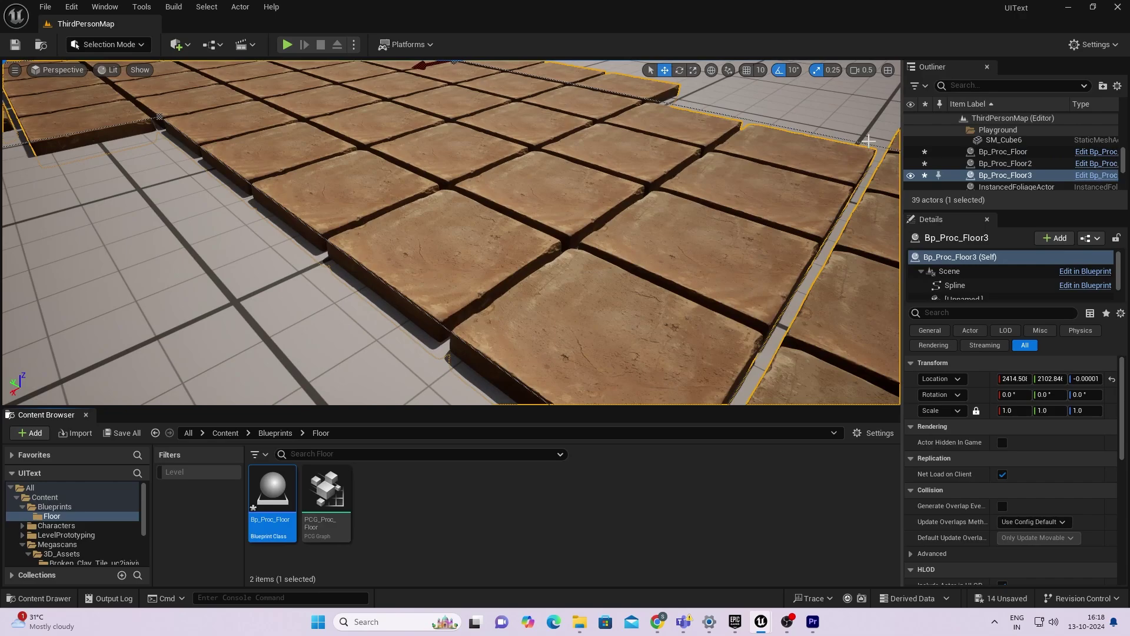
{"action": "key", "text": "w"}
{"action": "mouse_move", "coordinate": [728, 186]}
{"action": "right_mouse_down"}
{"action": "mouse_move", "coordinate": [742, 189]}
{"action": "mouse_move", "coordinate": [728, 186]}
{"action": "right_mouse_up"}
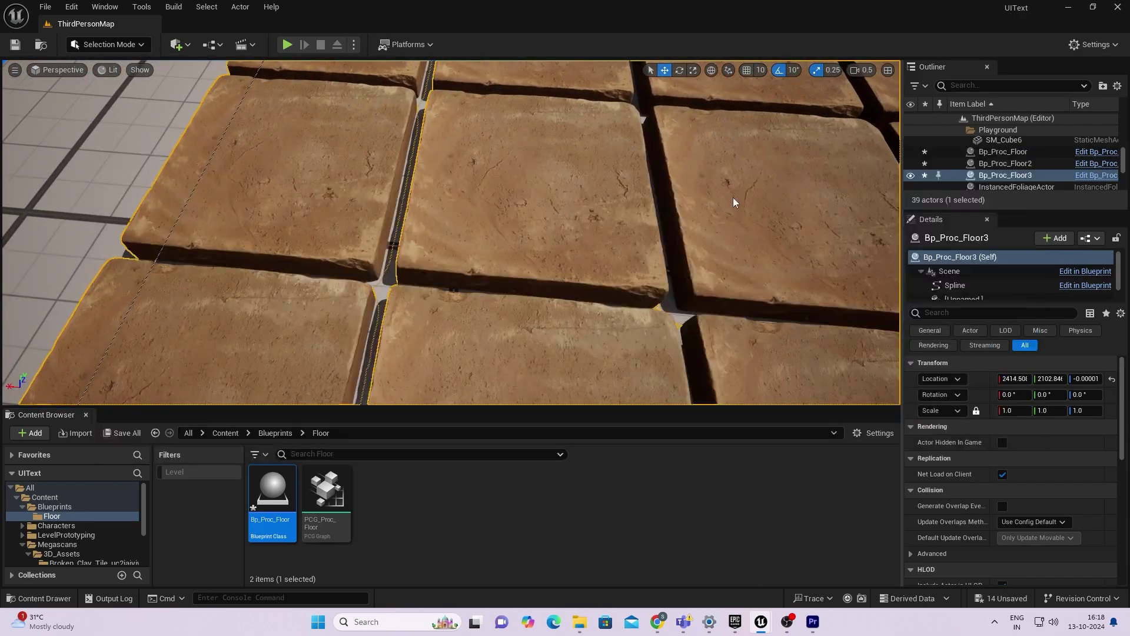
- Set the Spline Sampler's Interior Sample Spacing to 55.5 and inspect the gaps between the tiles in the level
{"action": "key", "text": "alt+Tab"}
{"action": "left_click", "coordinate": [1009, 403]}
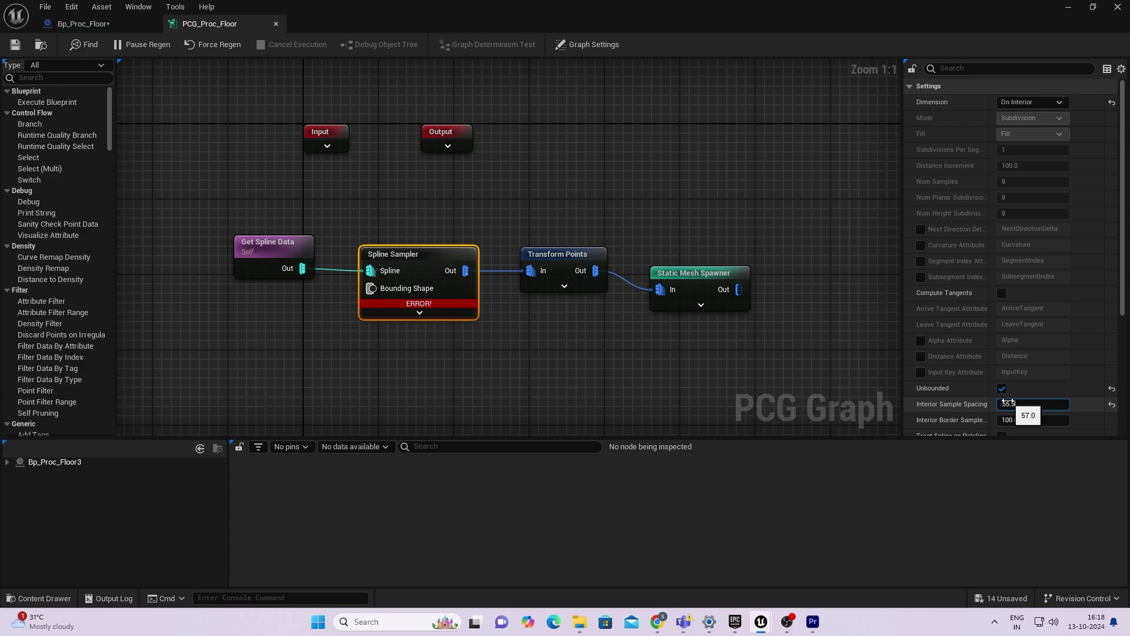
{"action": "left_click_drag", "start_coordinate": [1008, 403], "coordinate": [1009, 403]}
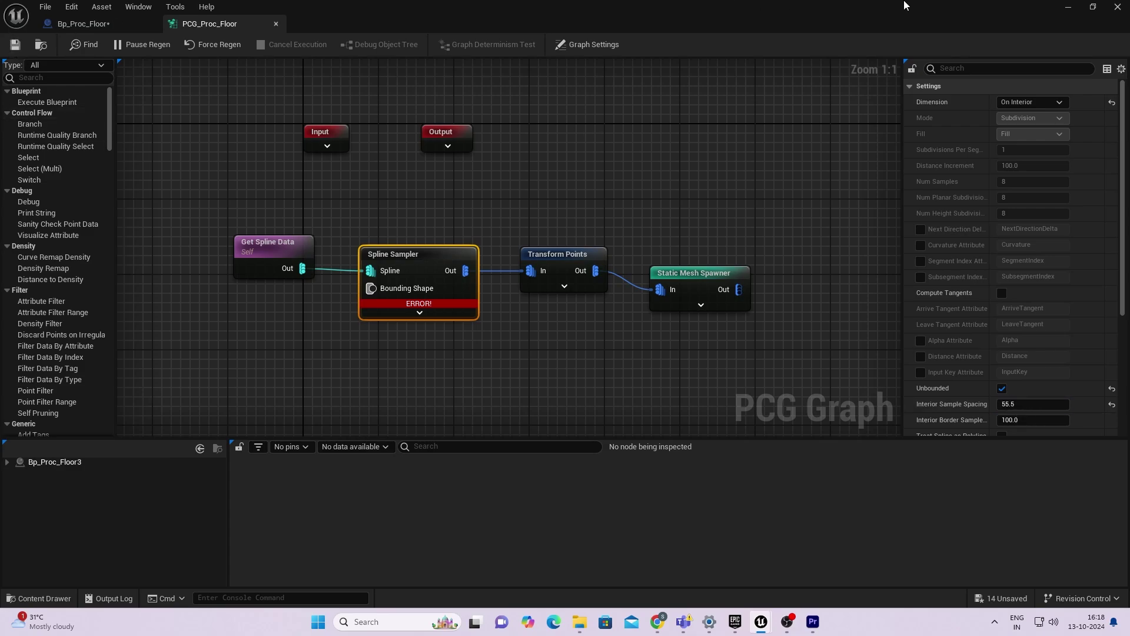
{"action": "left_click", "coordinate": [1079, 6]}
{"action": "scroll", "coordinate": [704, 209], "scroll_direction": "down", "scroll_amount": 10}
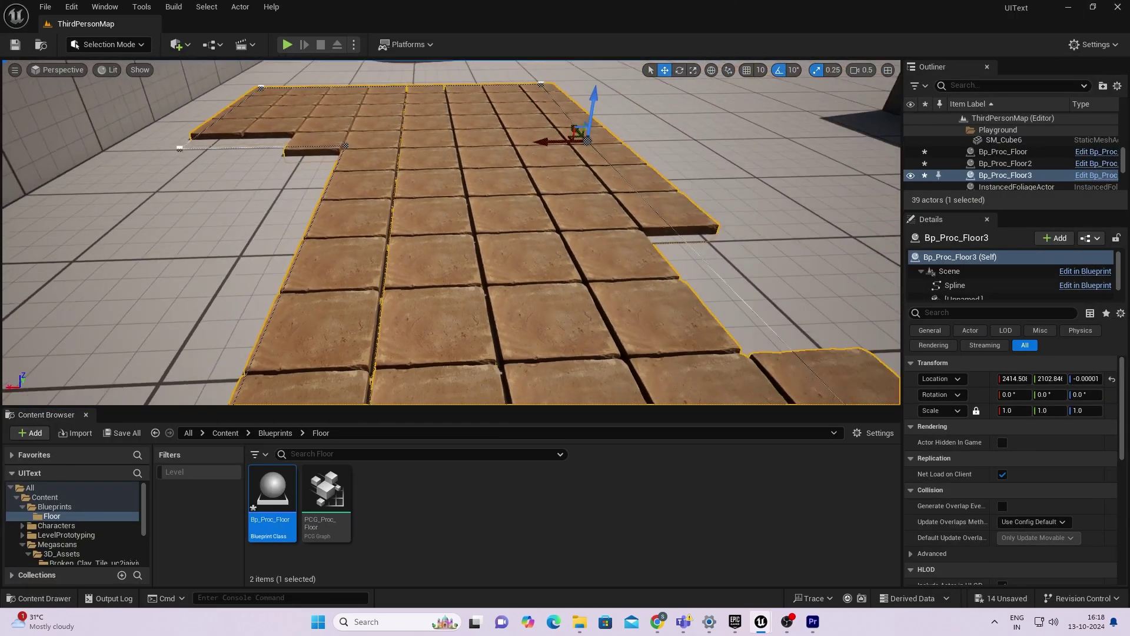
{"action": "scroll", "coordinate": [703, 209], "scroll_direction": "up", "scroll_amount": 3}
{"action": "left_click", "coordinate": [704, 209]}
{"action": "key", "text": "w"}
{"action": "right_click_drag", "start_coordinate": [704, 209], "coordinate": [699, 236]}
- Set the Spline Sampler's Interior Sample Spacing to 54.5 and look over the whole tiled floor in the level
{"action": "key", "text": "alt+Tab"}
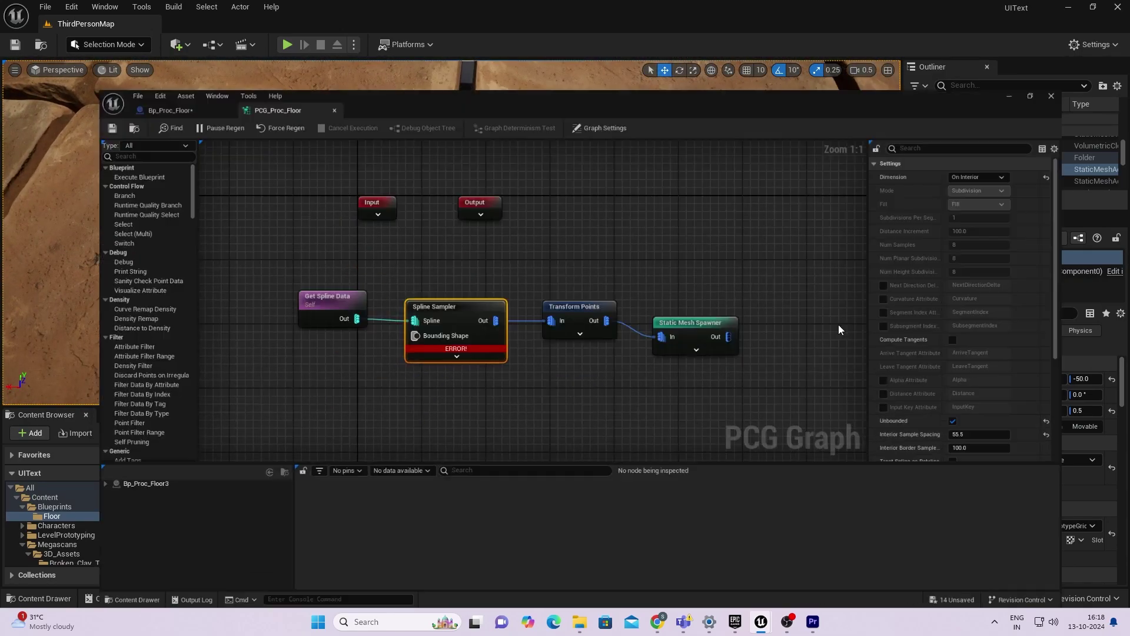
{"action": "left_click", "coordinate": [1041, 403]}
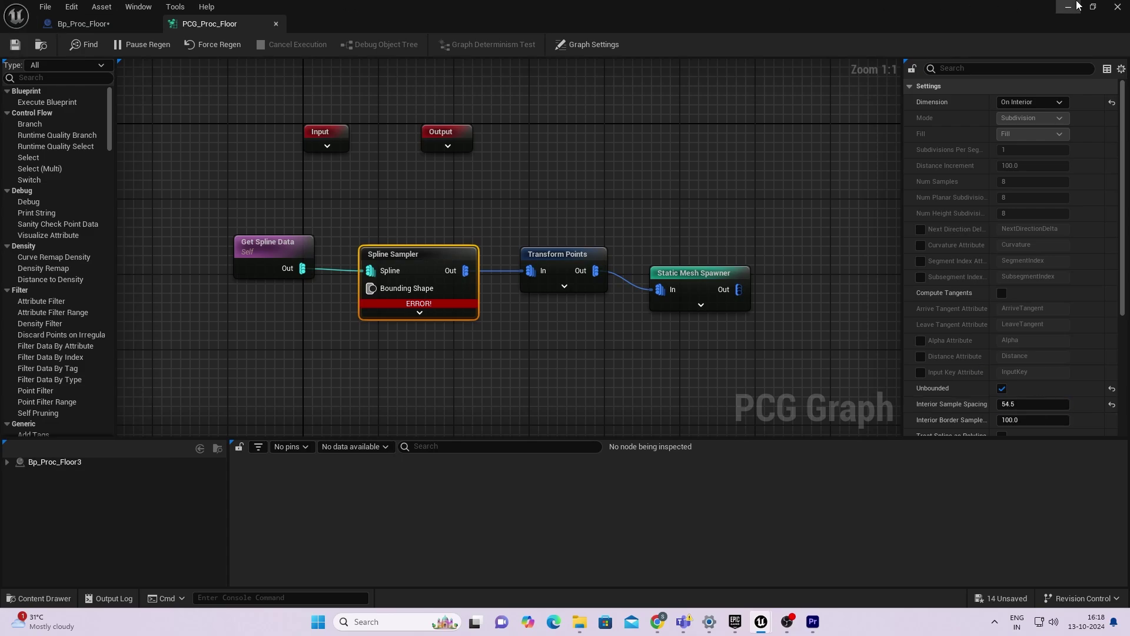
{"action": "left_click", "coordinate": [1070, 6]}
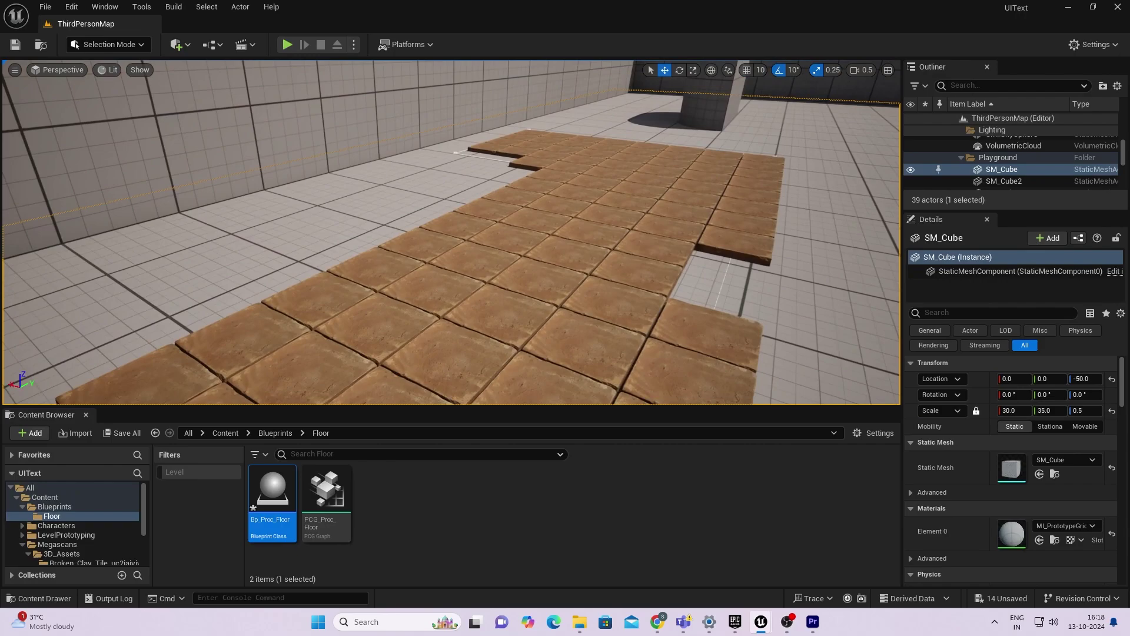
{"action": "mouse_move", "coordinate": [452, 233]}
{"action": "right_mouse_down"}
{"action": "mouse_move", "coordinate": [447, 206]}
{"action": "mouse_move", "coordinate": [406, 203]}
{"action": "mouse_move", "coordinate": [283, 226]}
{"action": "mouse_move", "coordinate": [413, 247]}
{"action": "mouse_move", "coordinate": [501, 292]}
{"action": "mouse_move", "coordinate": [436, 239]}
{"action": "right_mouse_up"}
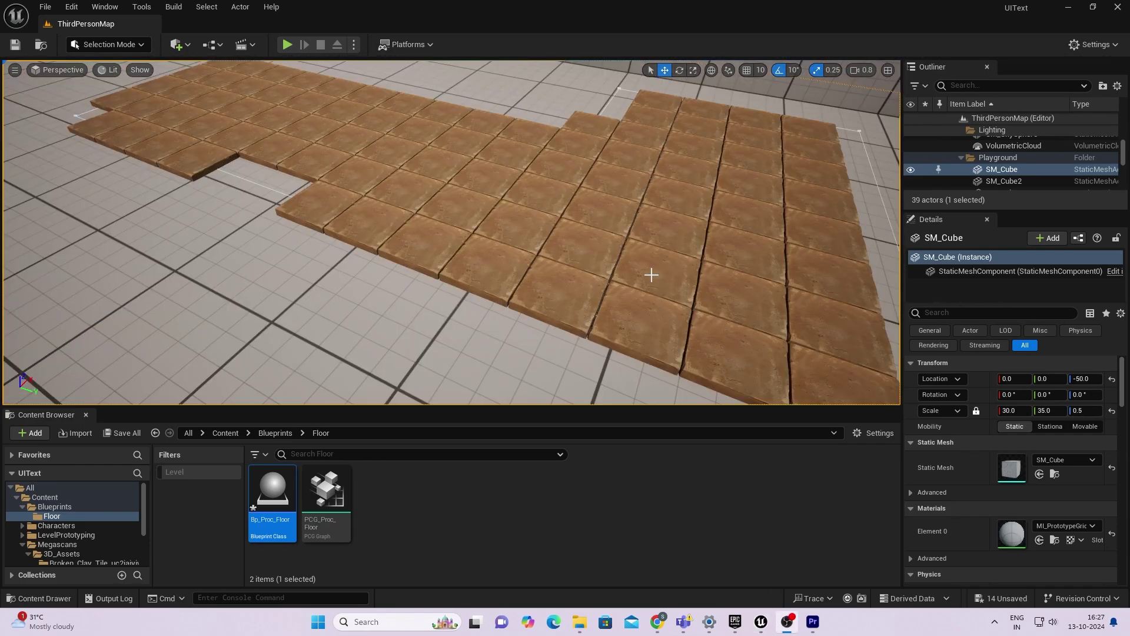
{"action": "right_click_drag", "start_coordinate": [452, 232], "coordinate": [439, 203]}
{"action": "right_click_drag", "start_coordinate": [332, 150], "coordinate": [332, 151]}
- Move the near end corner point of Bp_Proc_Floor3's spline to about -14 on X and -574 on Y so tiles fill the front edge
{"action": "left_click", "coordinate": [289, 134]}
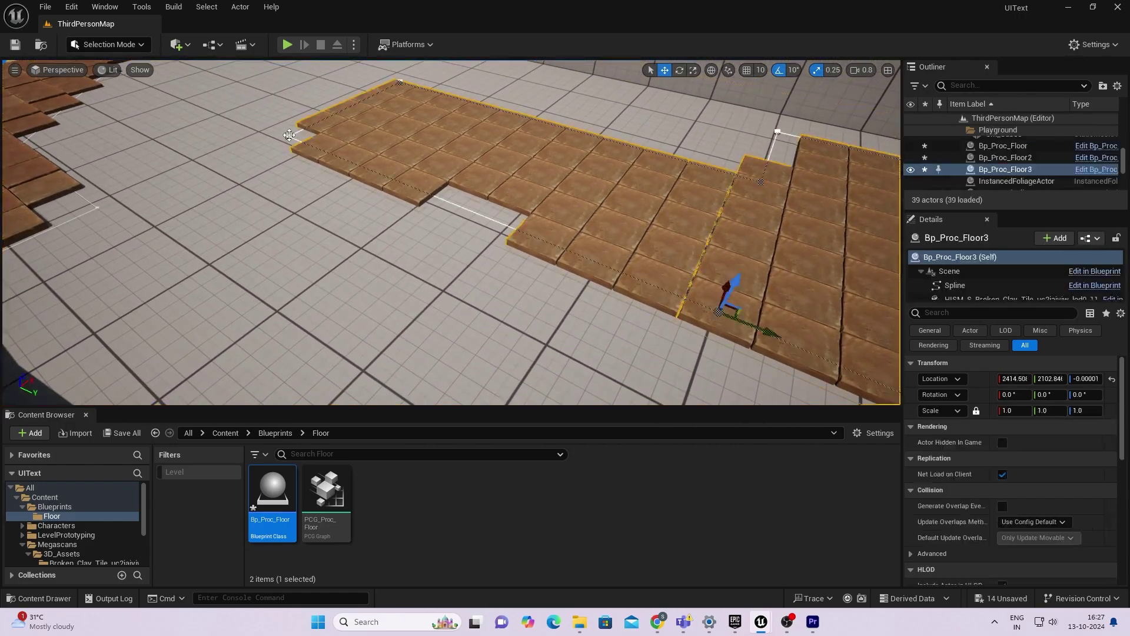
{"action": "left_click", "coordinate": [293, 135]}
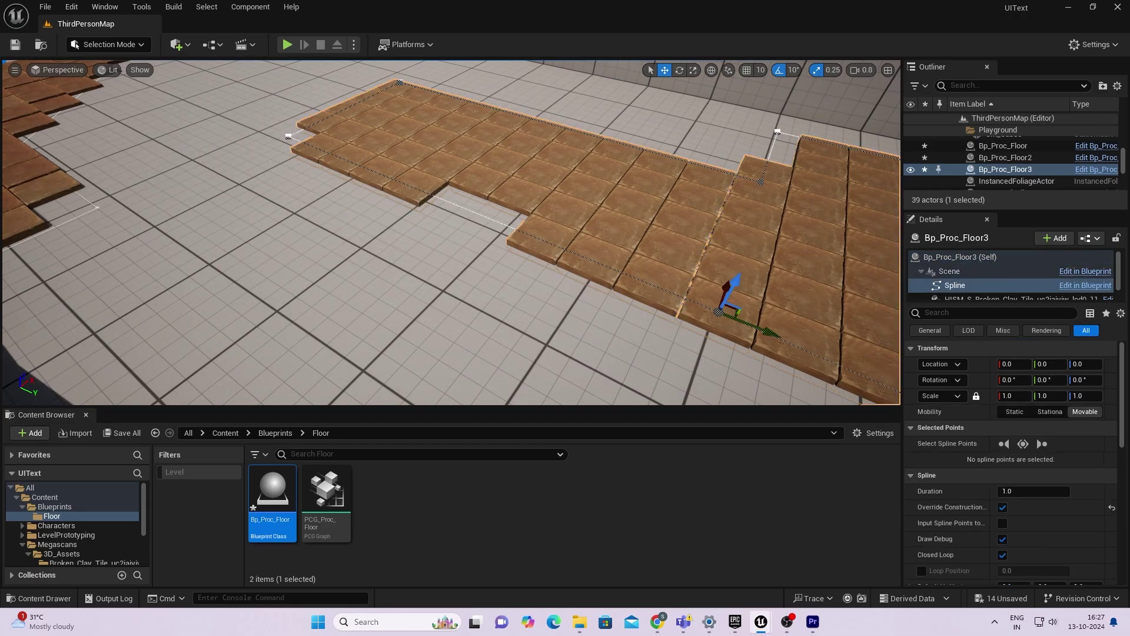
{"action": "left_click", "coordinate": [288, 137]}
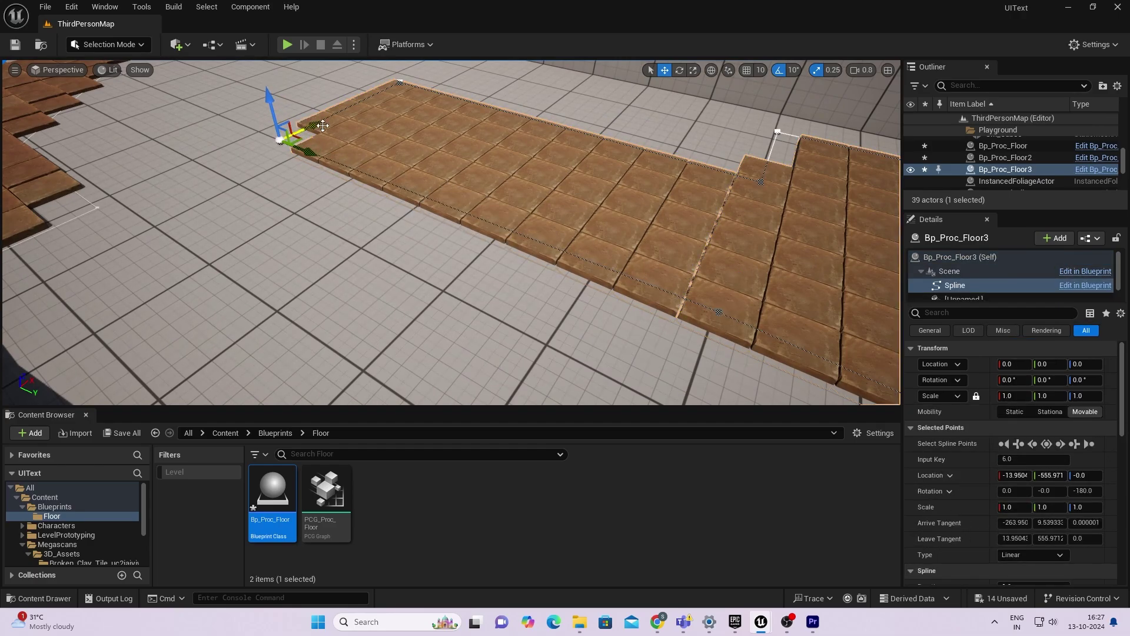
{"action": "left_click_drag", "start_coordinate": [312, 150], "coordinate": [302, 145]}
{"action": "right_click_drag", "start_coordinate": [303, 146], "coordinate": [354, 153]}
{"action": "right_click_drag", "start_coordinate": [247, 150], "coordinate": [229, 156]}
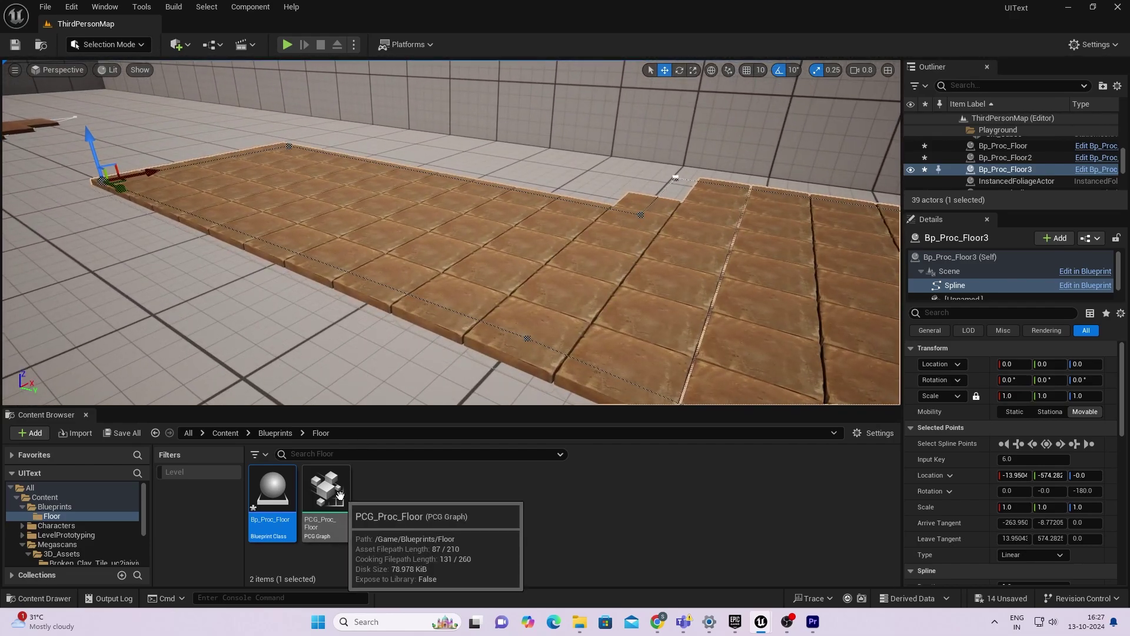
- In PCG_Proc_Floor, set the Transform Points node's Offset Max Z to 5.0, save, and return to the level to view the tiles
{"action": "double_click", "coordinate": [341, 496]}
{"action": "left_click_drag", "start_coordinate": [592, 199], "coordinate": [565, 318]}
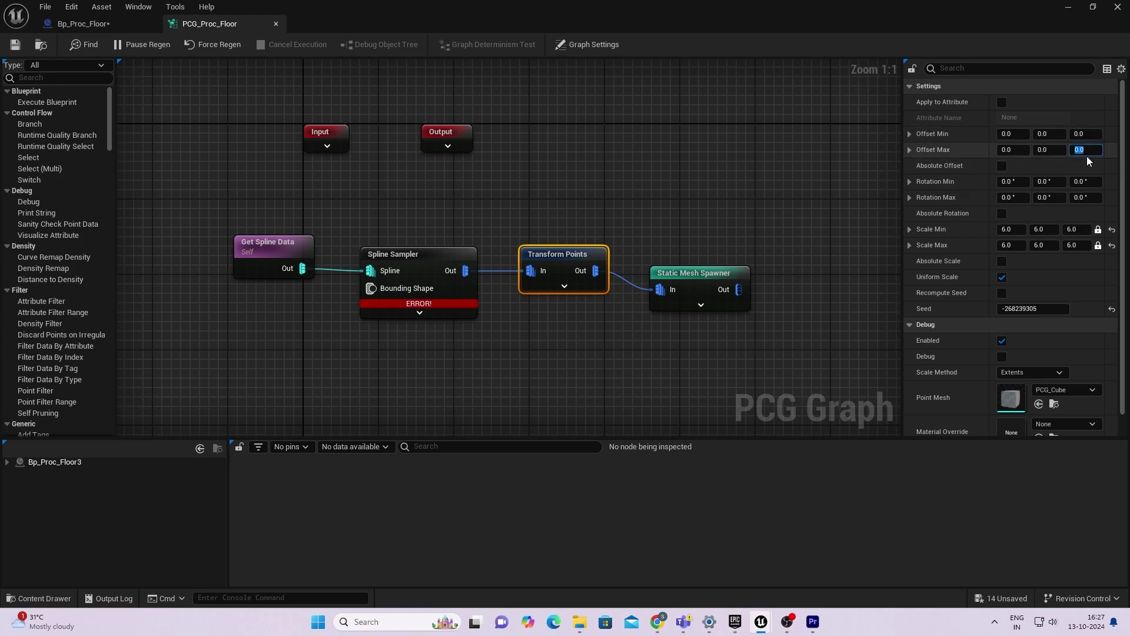
{"action": "type", "text": "5"}
{"action": "key", "text": "Return"}
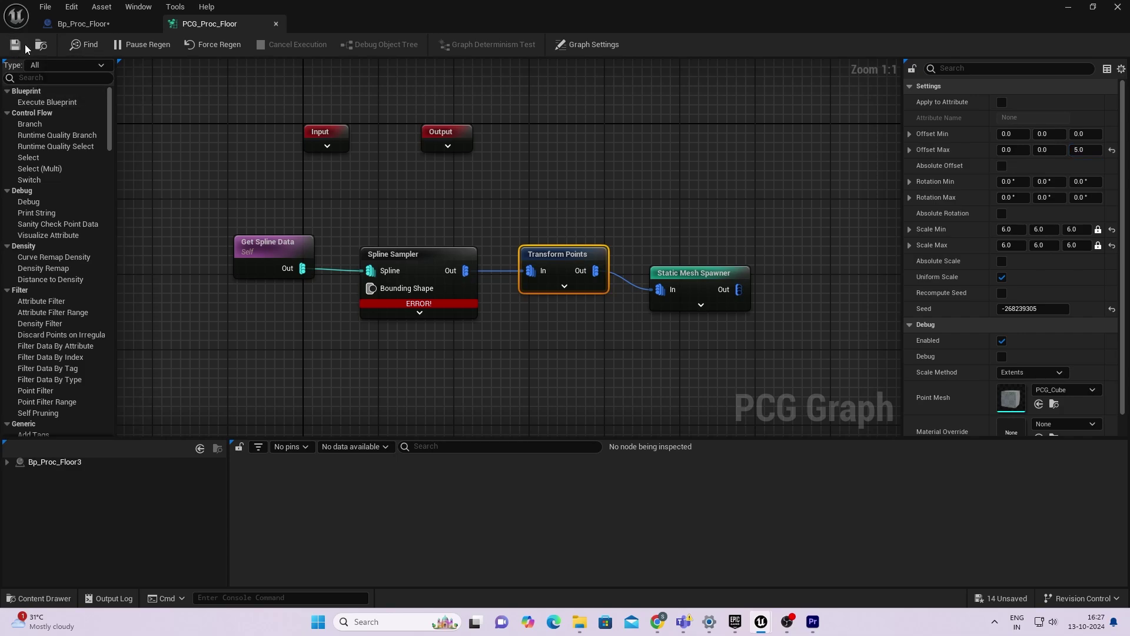
{"action": "left_click", "coordinate": [1064, 7]}
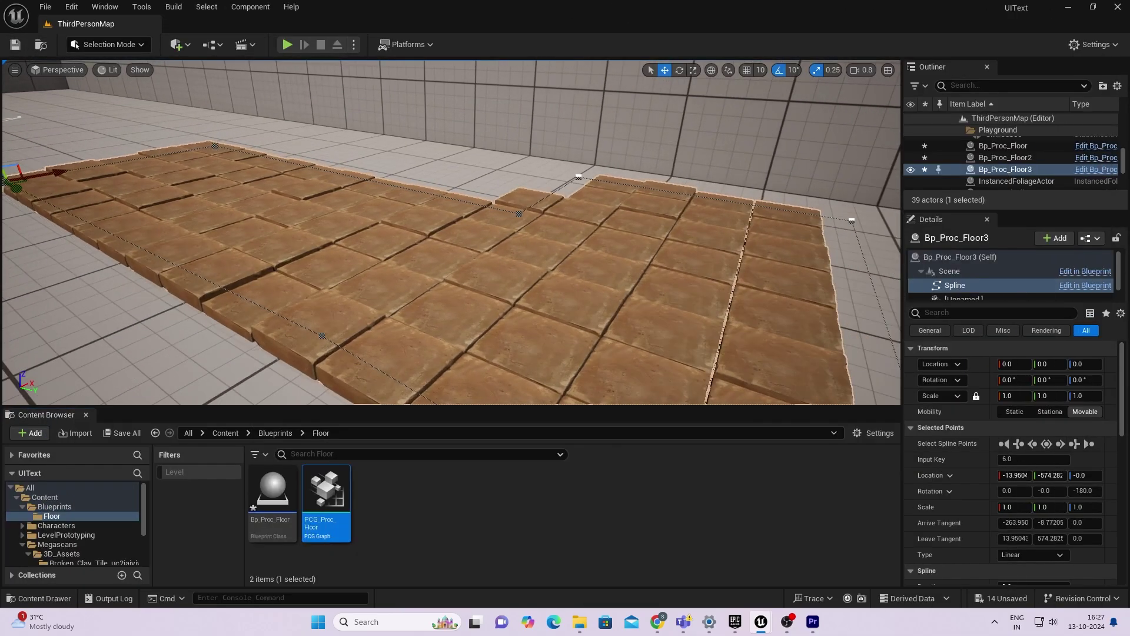
- Locate the static mesh used by Bp_Proc_Floor3's instanced tile component in its Broken_Clay_Tile asset folder
{"action": "right_click_drag", "start_coordinate": [453, 233], "coordinate": [146, 257]}
{"action": "scroll", "coordinate": [131, 222], "scroll_direction": "down", "scroll_amount": 2}
{"action": "key", "text": "w"}
{"action": "key", "text": "w"}
{"action": "key", "text": "s"}
{"action": "left_click", "coordinate": [732, 215]}
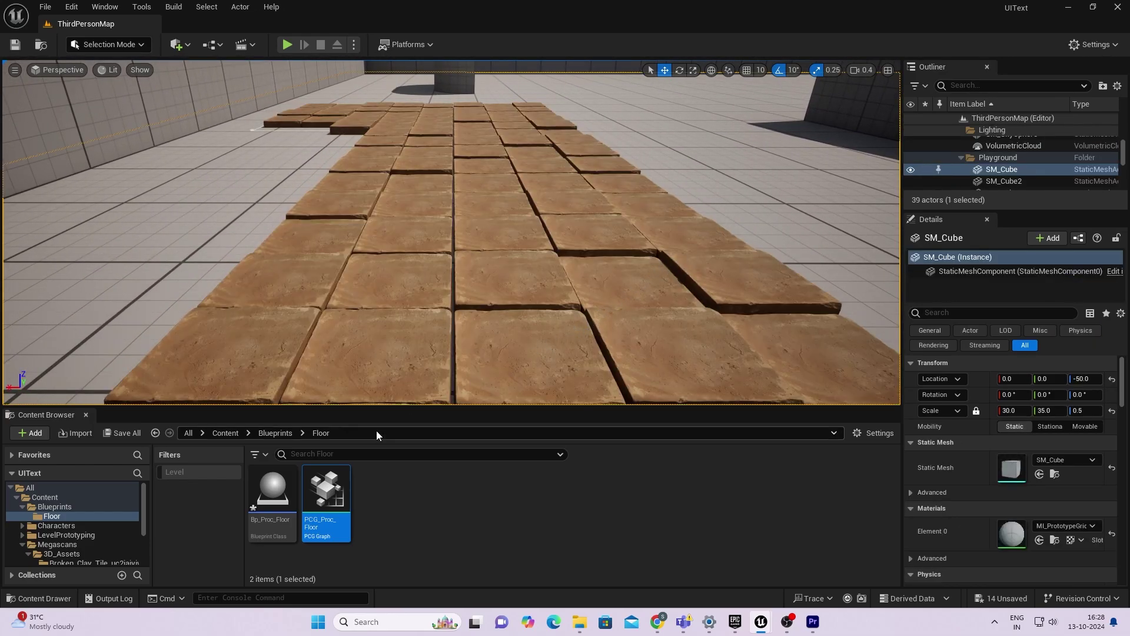
{"action": "left_click", "coordinate": [373, 349]}
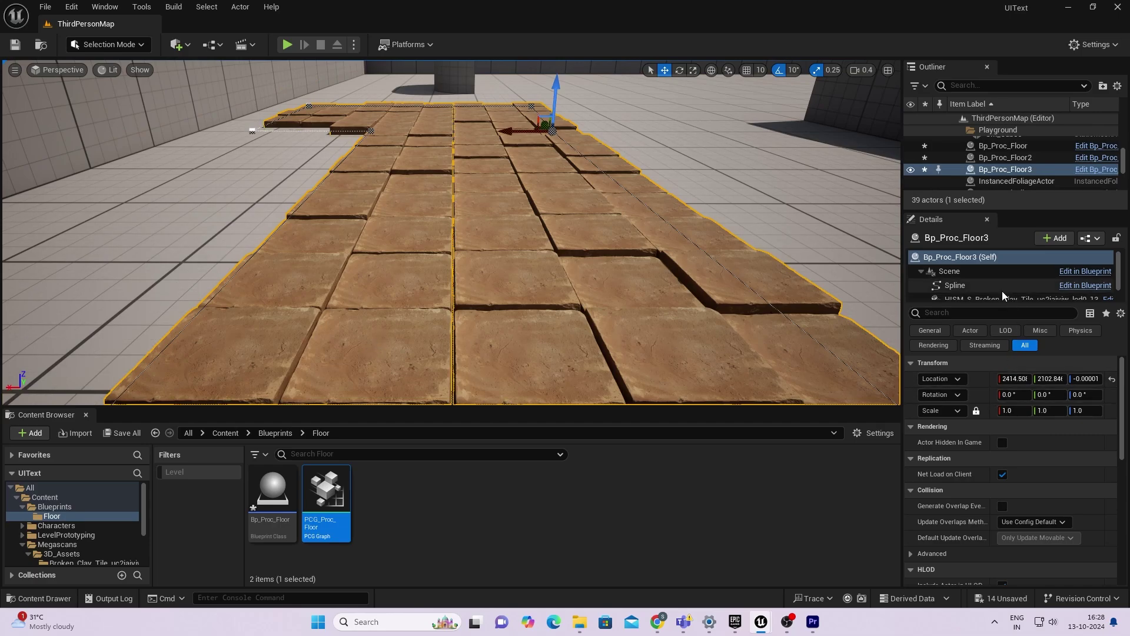
{"action": "left_click", "coordinate": [989, 298]}
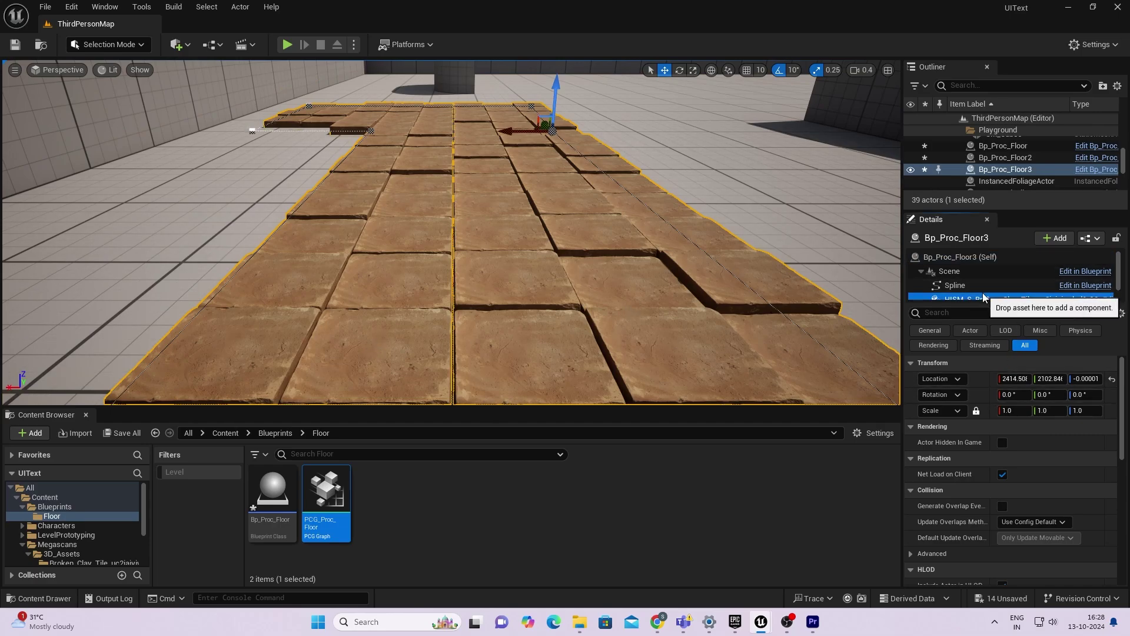
{"action": "left_click", "coordinate": [1057, 474]}
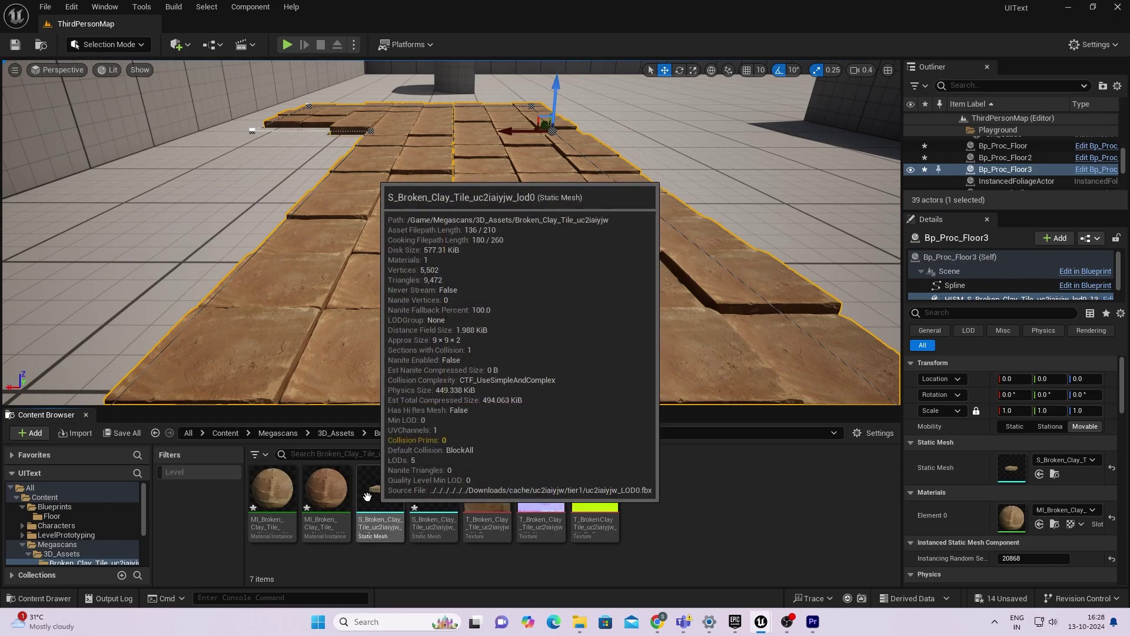
- Inspect the Albedo Tint of MI_Broken_Clay_Tile_uc2iaiyjw_4K1 and the material assigned to the S_Broken_Clay_Tile_uc2iaiyjw_lod1 mesh
{"action": "mouse_move", "coordinate": [267, 488]}
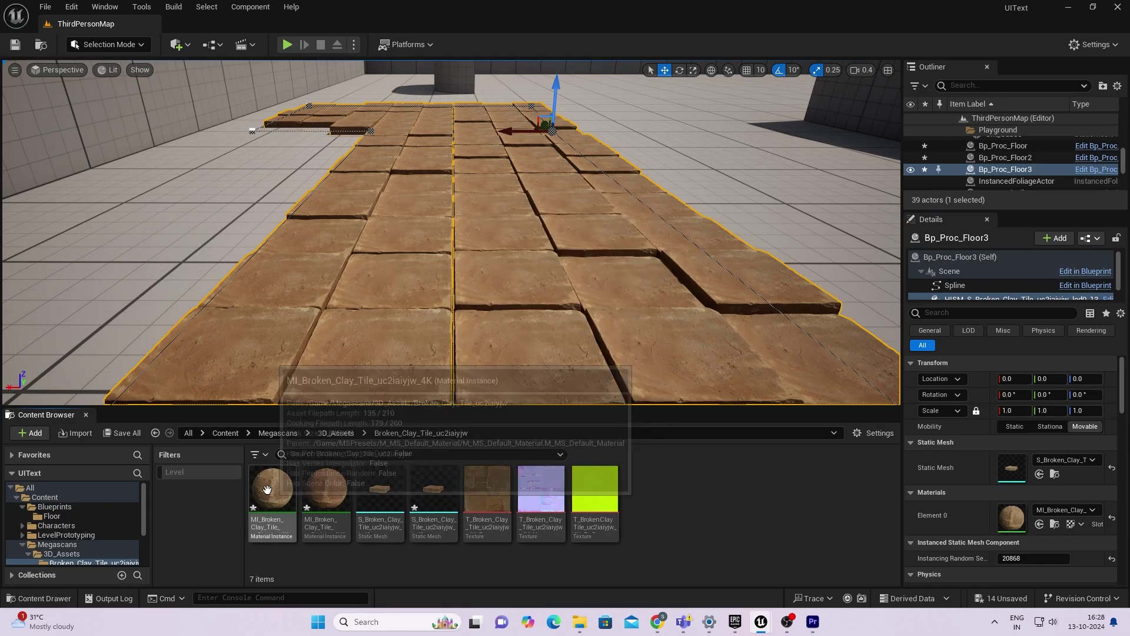
{"action": "double_click", "coordinate": [330, 500]}
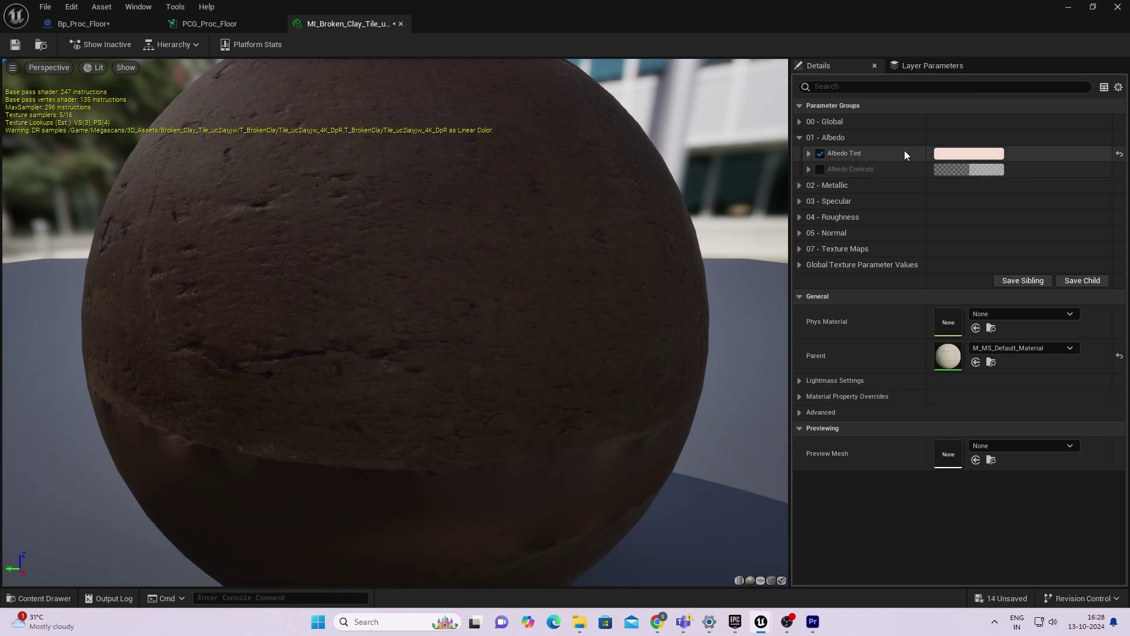
{"action": "left_click", "coordinate": [1068, 7]}
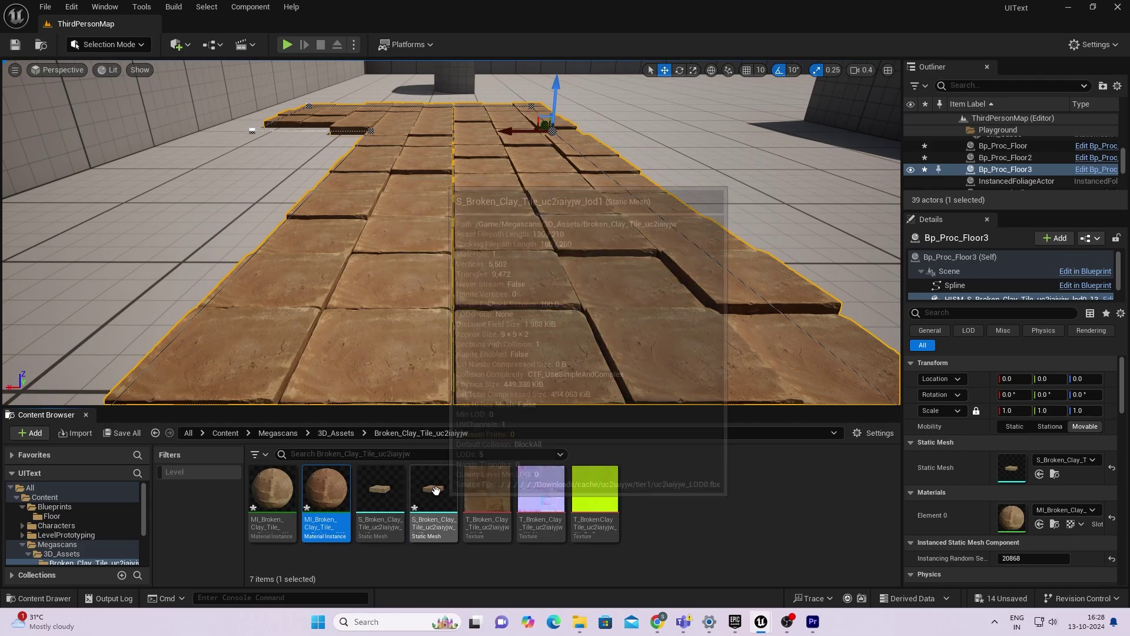
{"action": "double_click", "coordinate": [452, 474]}
{"action": "scroll", "coordinate": [437, 310], "scroll_direction": "up", "scroll_amount": 8}
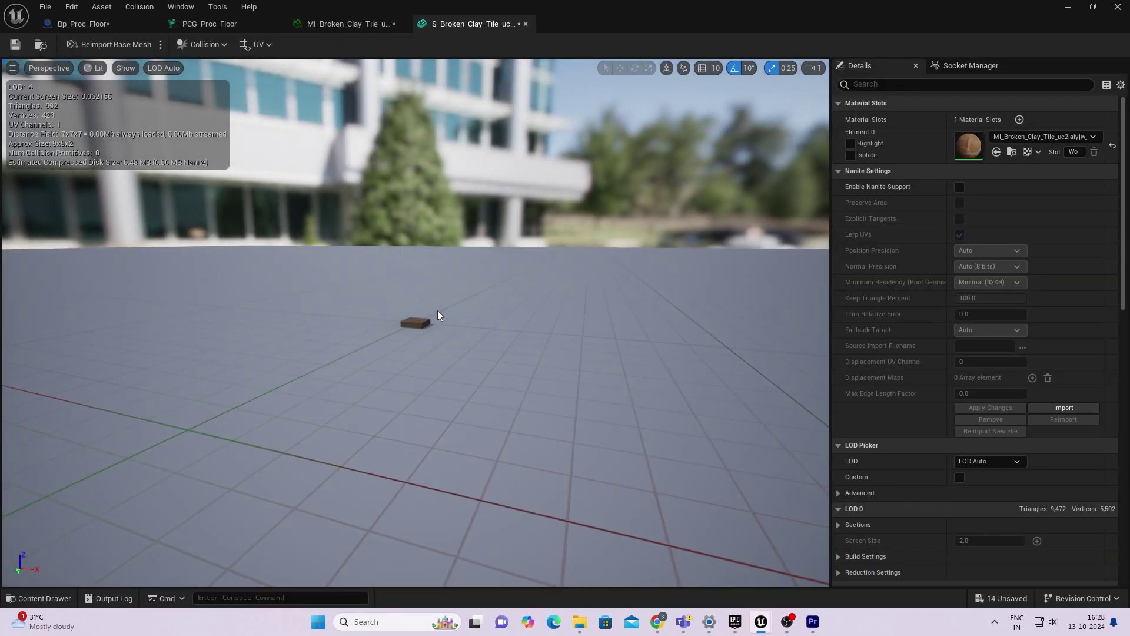
{"action": "left_click", "coordinate": [1073, 7]}
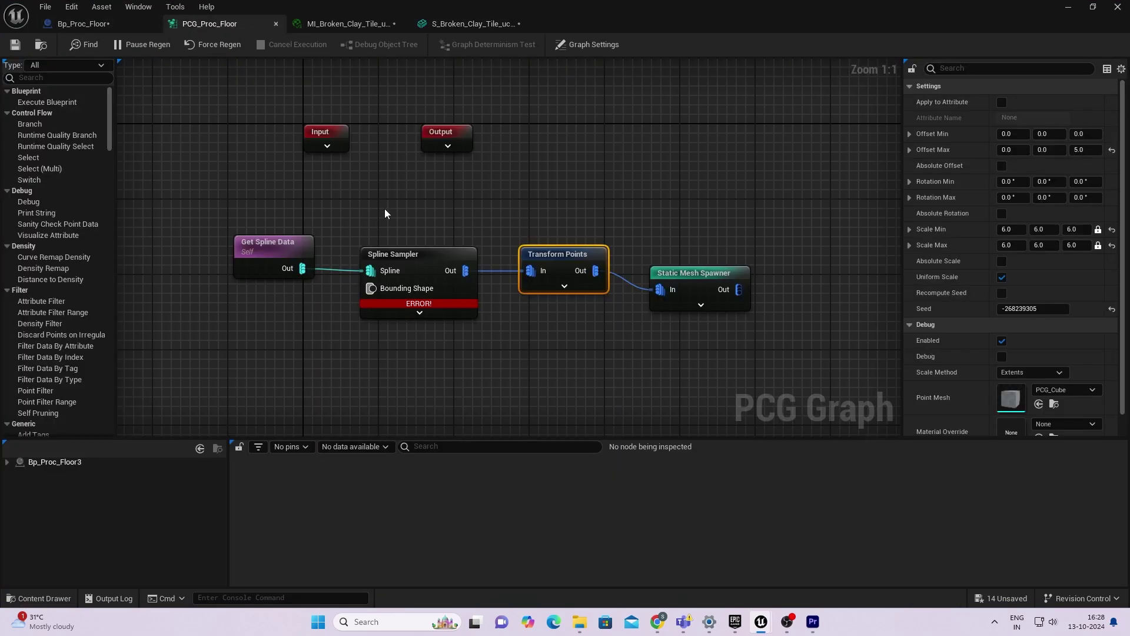
- Add a second mesh entry using S_Broken_Clay_Tile_uc2iaiyjw_lod1 to PCG_Proc_Floor's Static Mesh Spawner and save the graph
{"action": "left_click", "coordinate": [692, 277]}
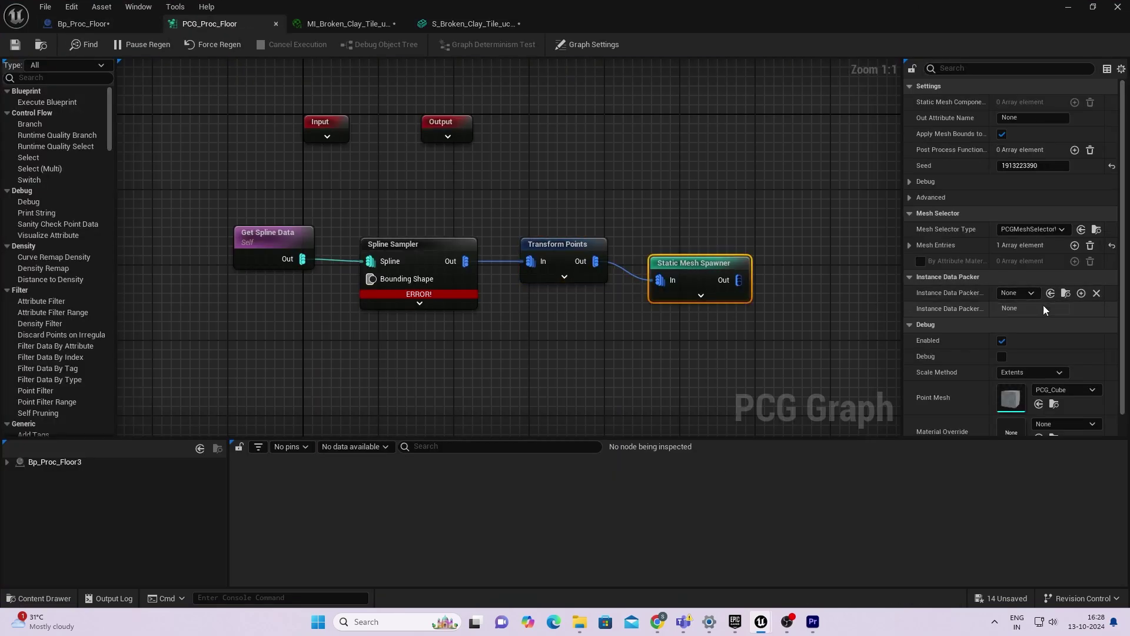
{"action": "left_click", "coordinate": [1075, 246]}
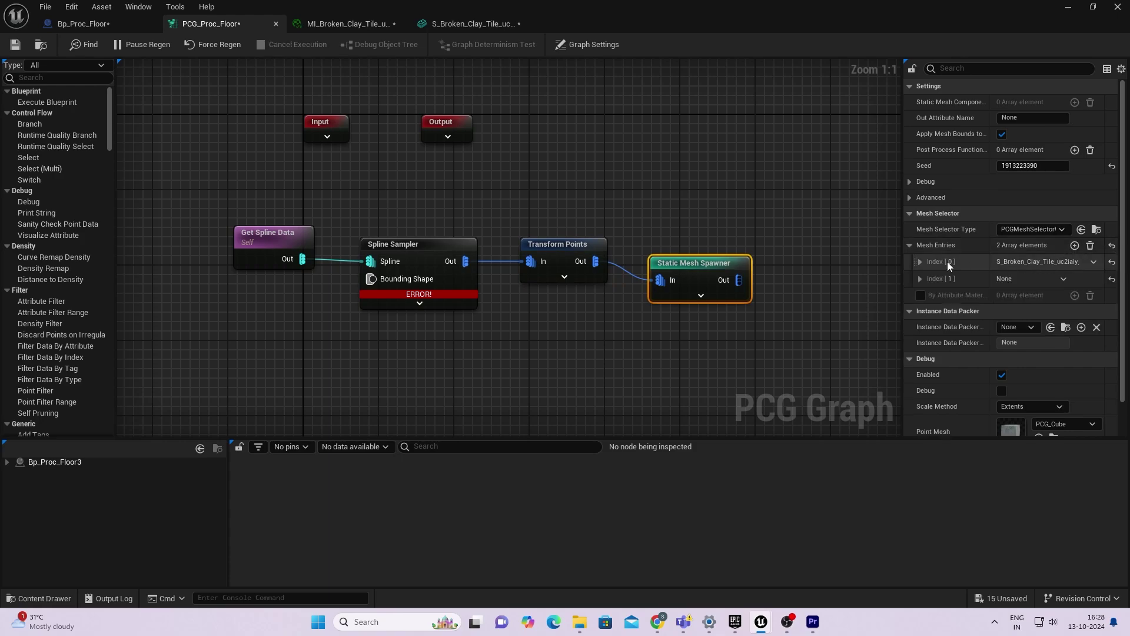
{"action": "left_click", "coordinate": [920, 278]}
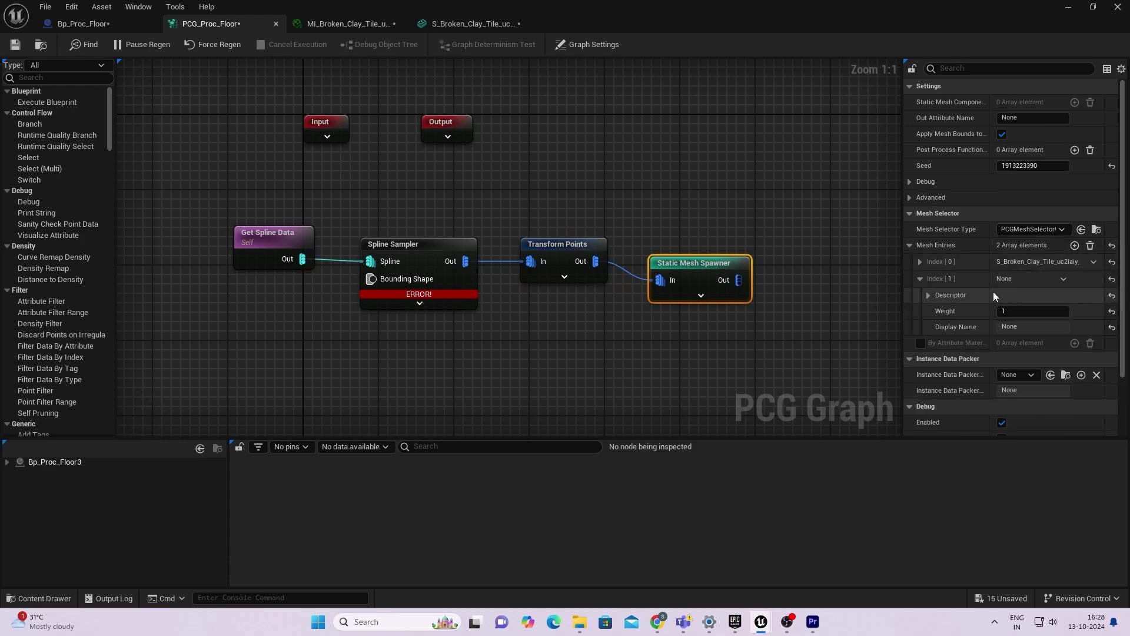
{"action": "left_click", "coordinate": [930, 295]}
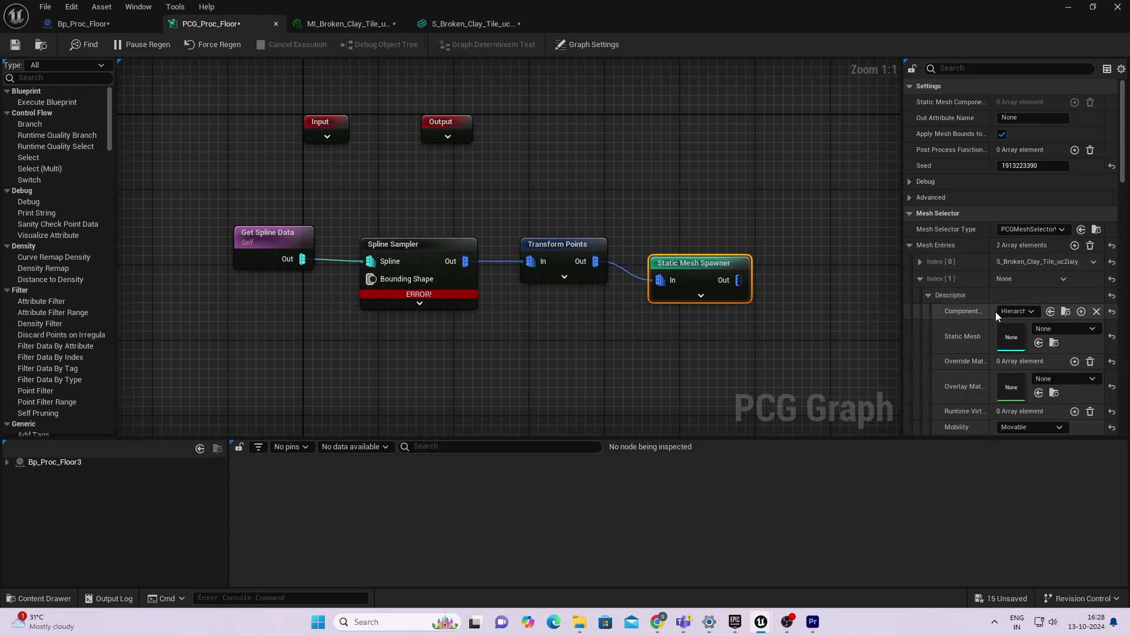
{"action": "left_click", "coordinate": [1050, 329]}
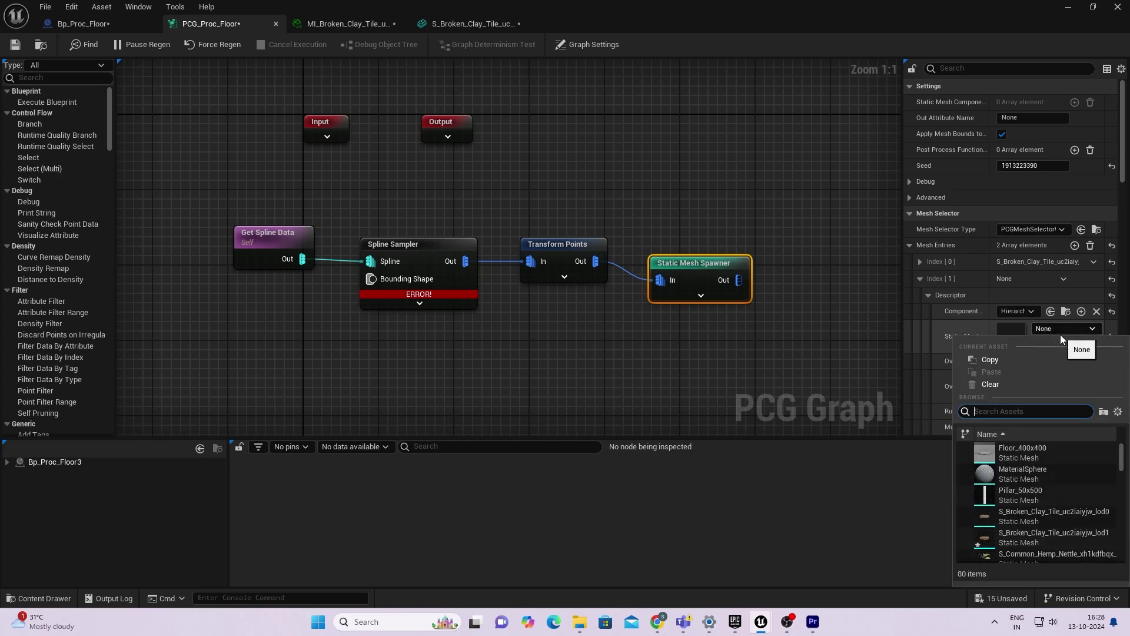
{"action": "left_click", "coordinate": [1049, 536]}
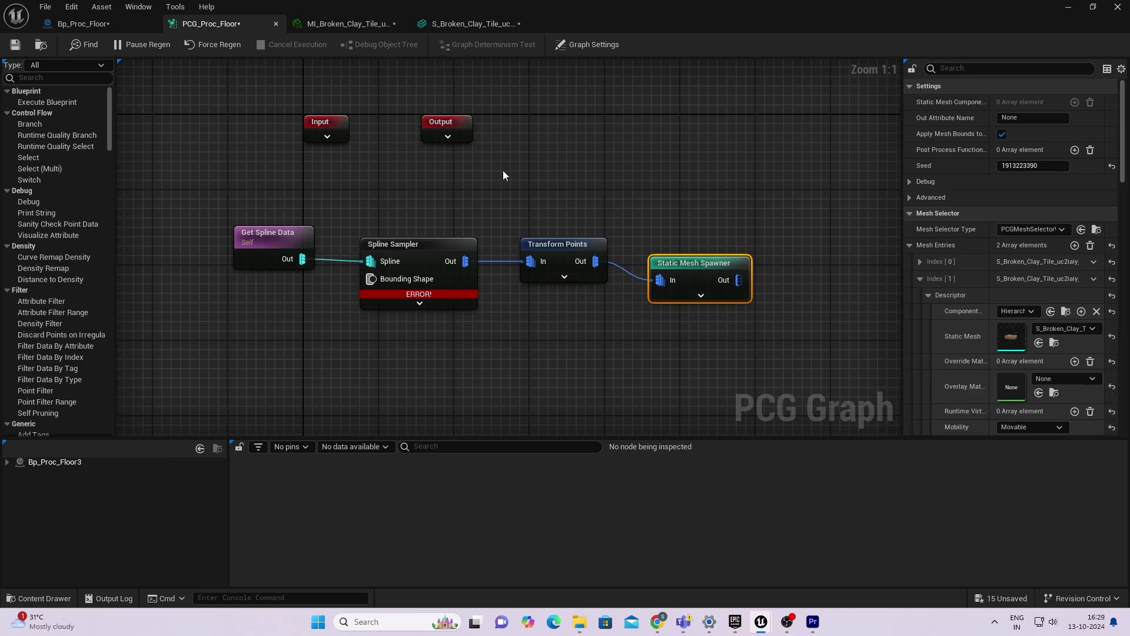
{"action": "left_click", "coordinate": [15, 44]}
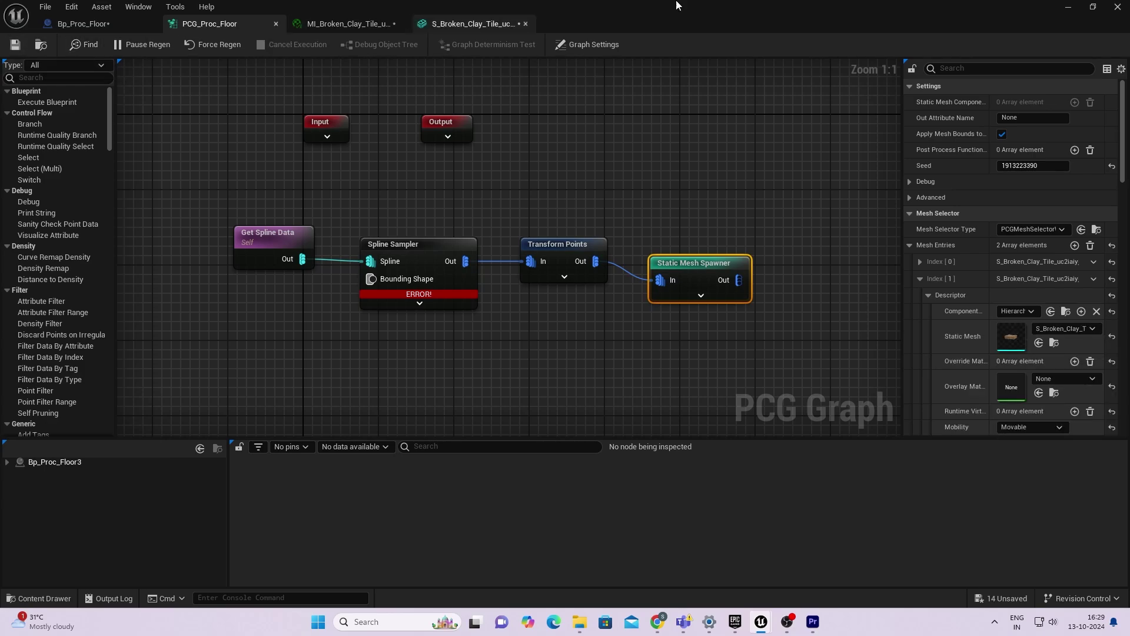
- Return to the level and examine the colour variation across the tiled floor from several angles
{"action": "left_click", "coordinate": [1078, 8]}
{"action": "left_click", "coordinate": [736, 208]}
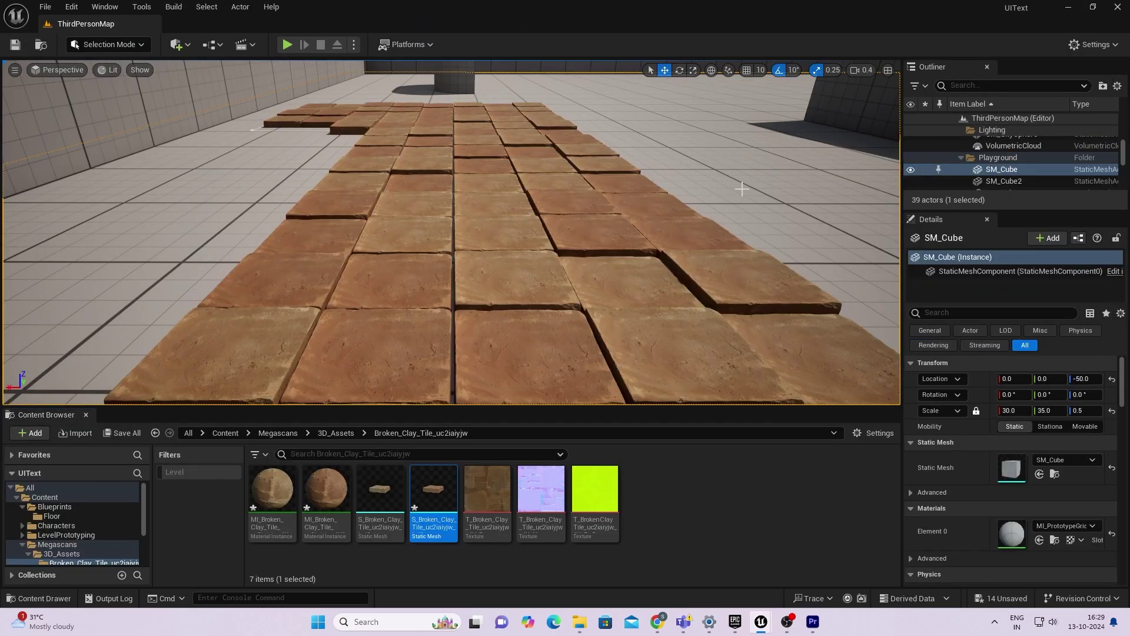
{"action": "right_click_drag", "start_coordinate": [736, 207], "coordinate": [728, 168]}
{"action": "key", "text": "s"}
{"action": "scroll", "coordinate": [722, 188], "scroll_direction": "down", "scroll_amount": 2}
{"action": "key", "text": "w"}
{"action": "scroll", "coordinate": [701, 200], "scroll_direction": "up", "scroll_amount": 1}
{"action": "mouse_move", "coordinate": [702, 214]}
{"action": "right_mouse_down"}
{"action": "mouse_move", "coordinate": [667, 217]}
{"action": "mouse_move", "coordinate": [635, 238]}
{"action": "mouse_move", "coordinate": [705, 230]}
{"action": "right_mouse_up"}
{"action": "key", "text": "d"}
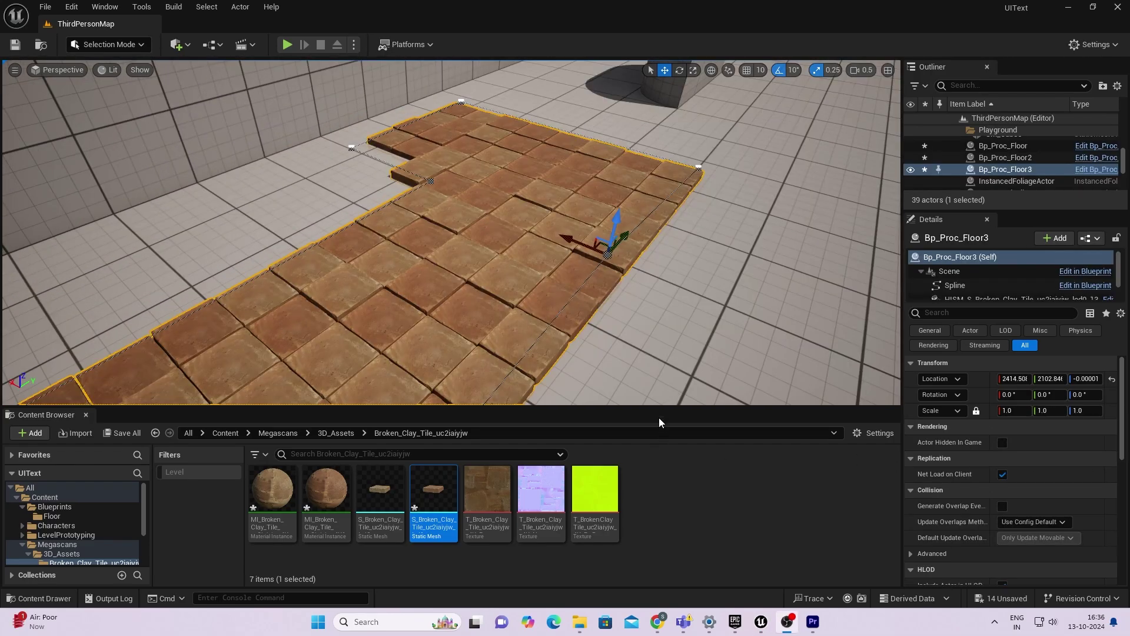
- Clear the PCG link on Bp_Proc_Floor3's PCG component to output the tiles as a separate stamp actor
{"action": "right_click_drag", "start_coordinate": [651, 338], "coordinate": [510, 329]}
{"action": "left_click", "coordinate": [665, 206]}
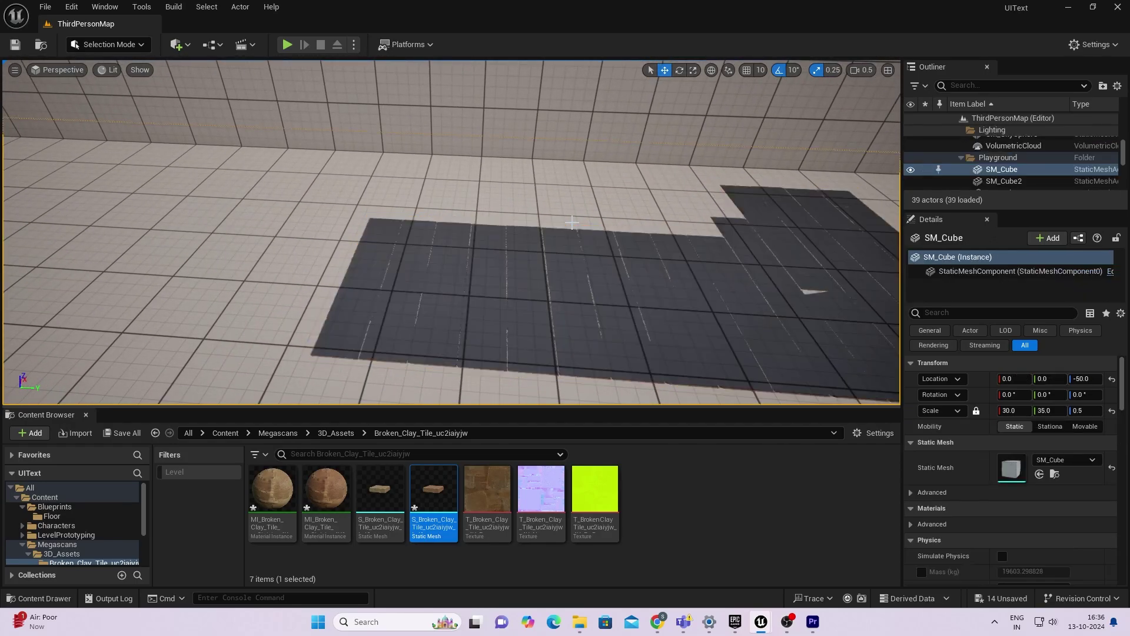
{"action": "left_click", "coordinate": [556, 277]}
{"action": "right_click_drag", "start_coordinate": [557, 277], "coordinate": [591, 278]}
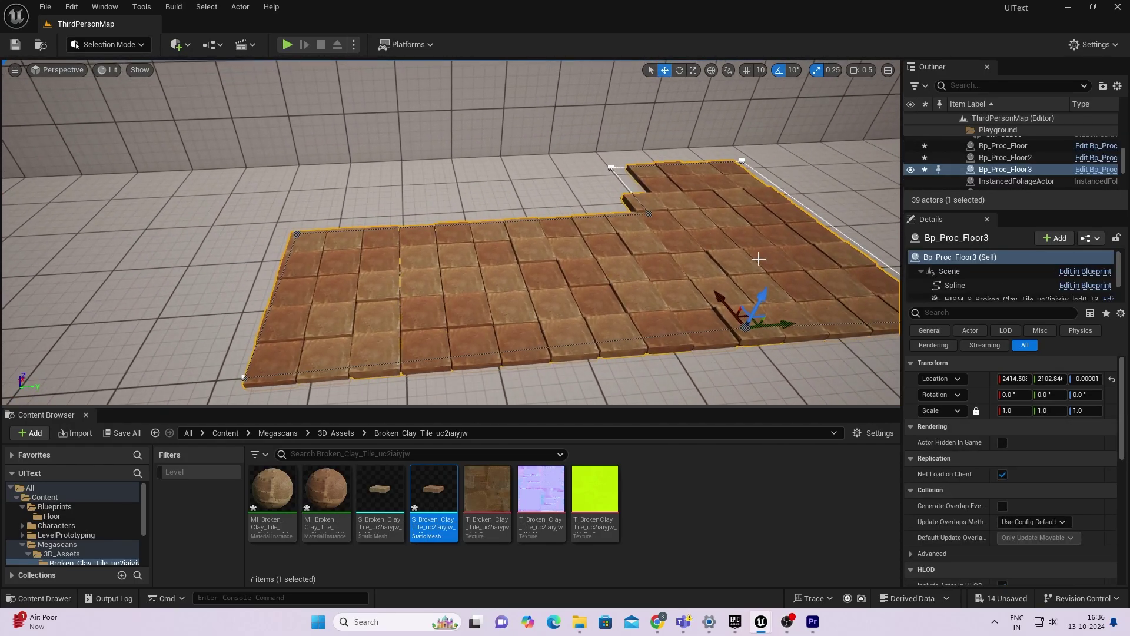
{"action": "scroll", "coordinate": [988, 298], "scroll_direction": "down", "scroll_amount": 2}
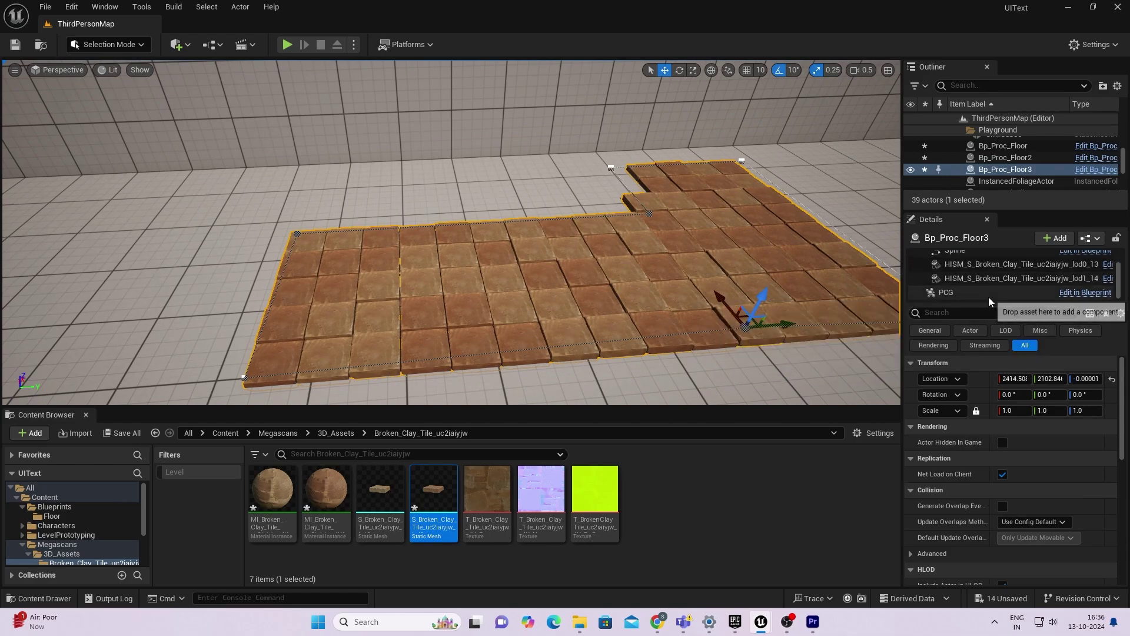
{"action": "left_click", "coordinate": [984, 292]}
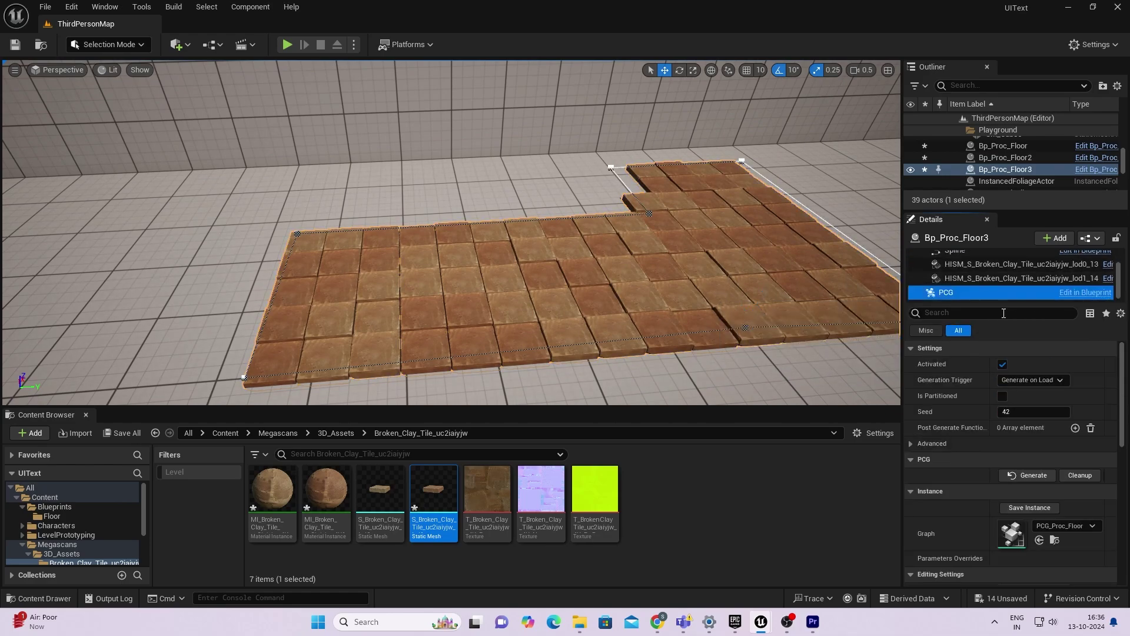
{"action": "scroll", "coordinate": [948, 508], "scroll_direction": "down", "scroll_amount": 3}
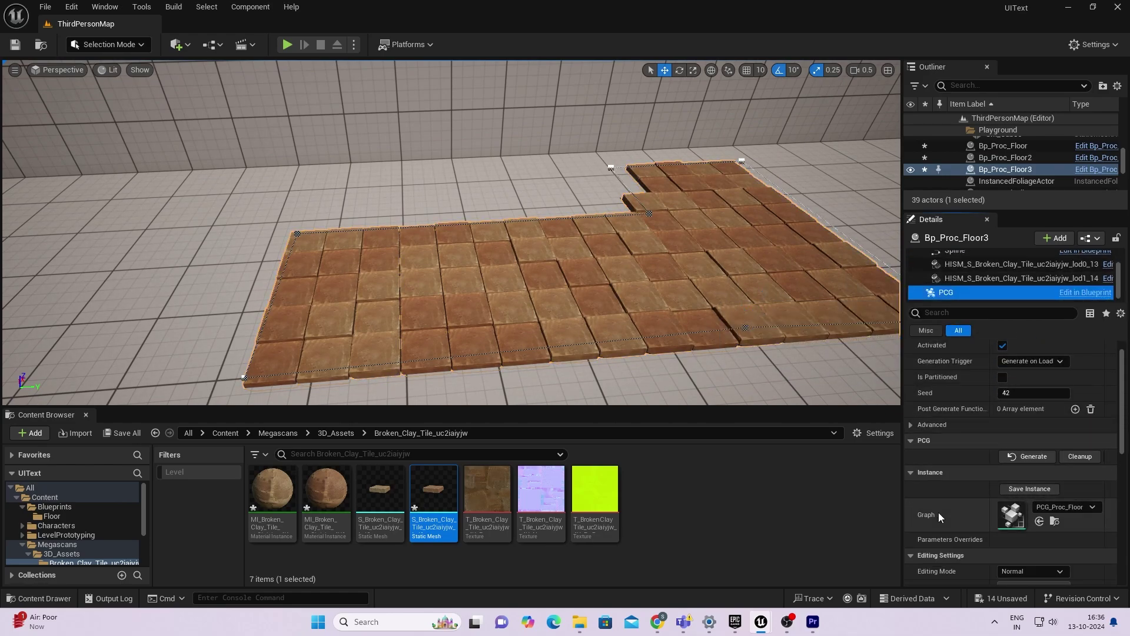
{"action": "left_click_drag", "start_coordinate": [901, 434], "coordinate": [795, 434]}
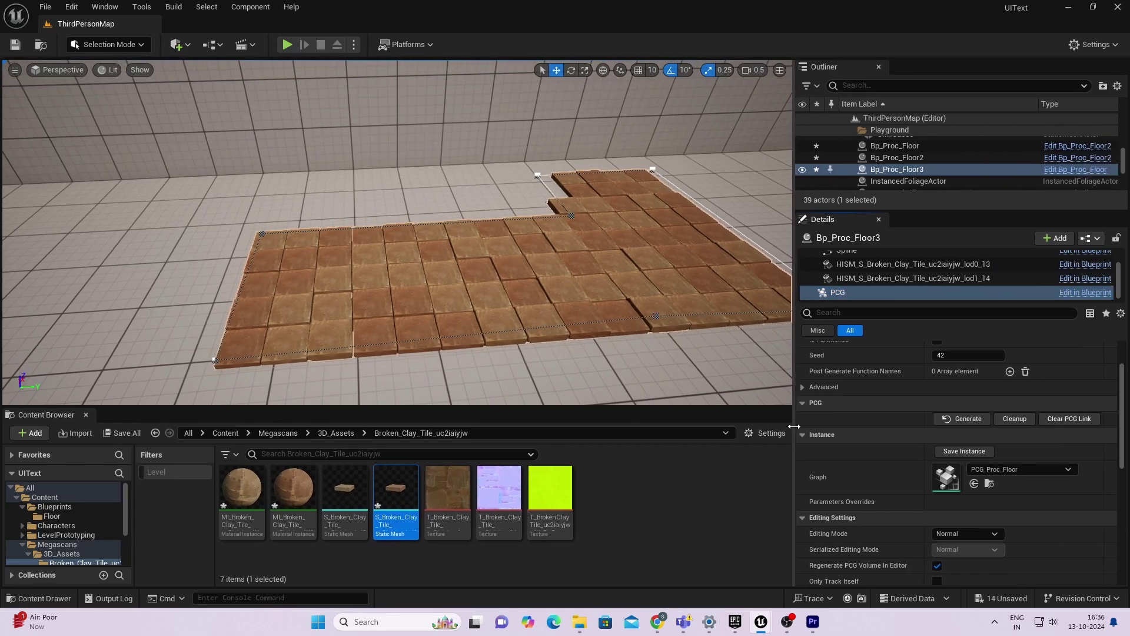
{"action": "left_click", "coordinate": [1069, 418]}
- Delete the Bp_Proc_Floor3 actor from the level and select the PCGStamp_0 tiles
{"action": "left_click", "coordinate": [882, 262]}
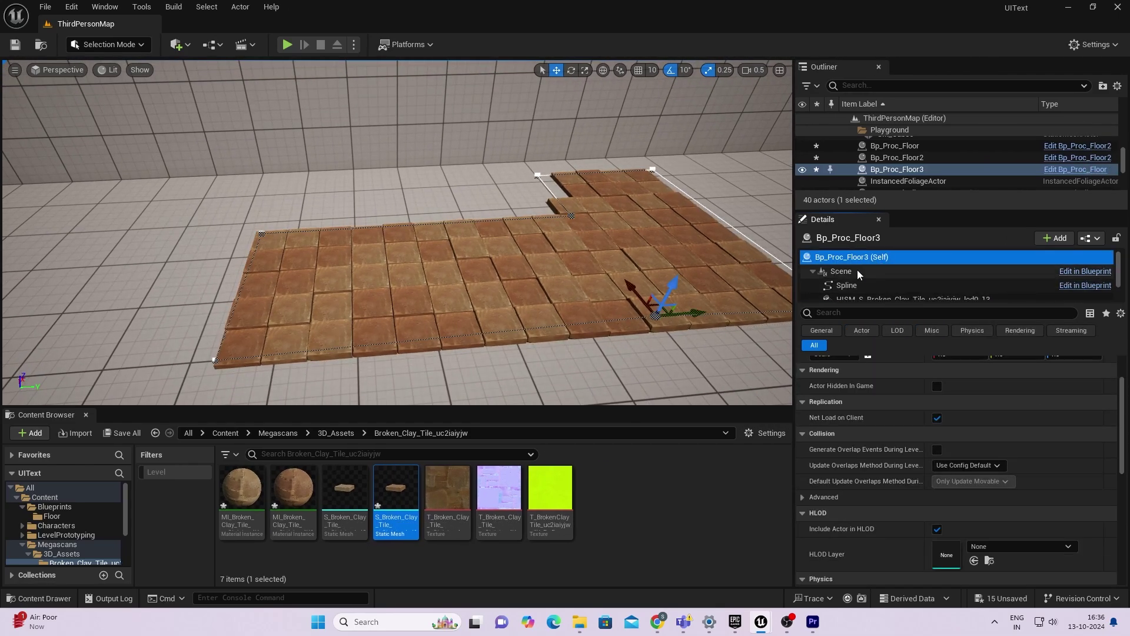
{"action": "key", "text": "Delete"}
{"action": "left_click", "coordinate": [626, 254]}
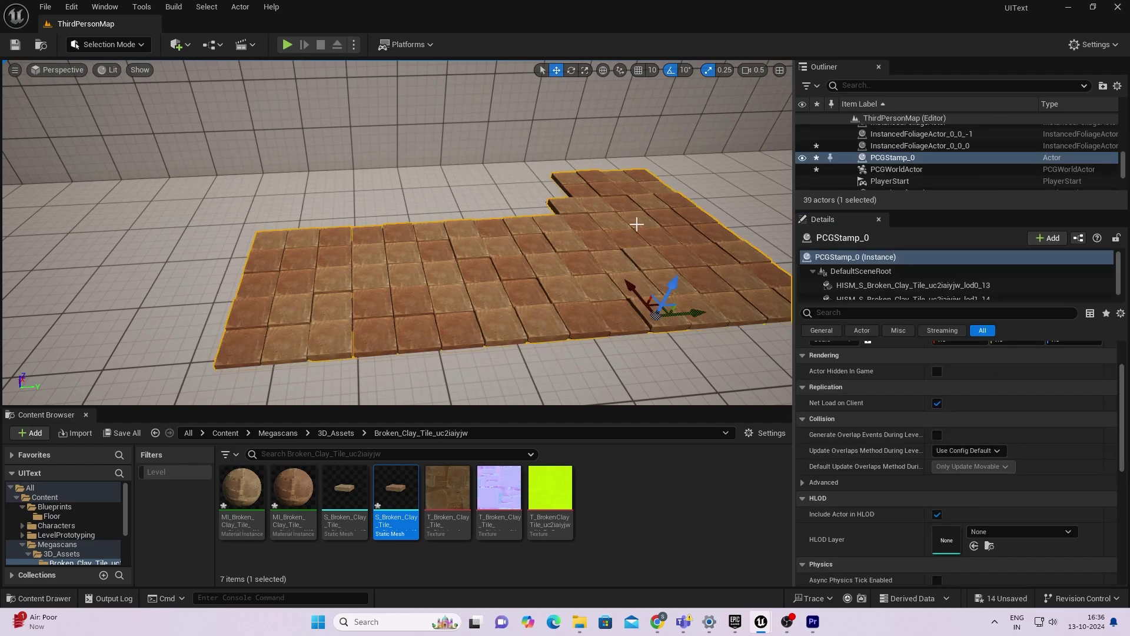
- Convert PCGStamp_0 to a static mesh named TiledFloor, saved in a new Content folder named PcgConverted
{"action": "right_click_drag", "start_coordinate": [637, 224], "coordinate": [612, 219]}
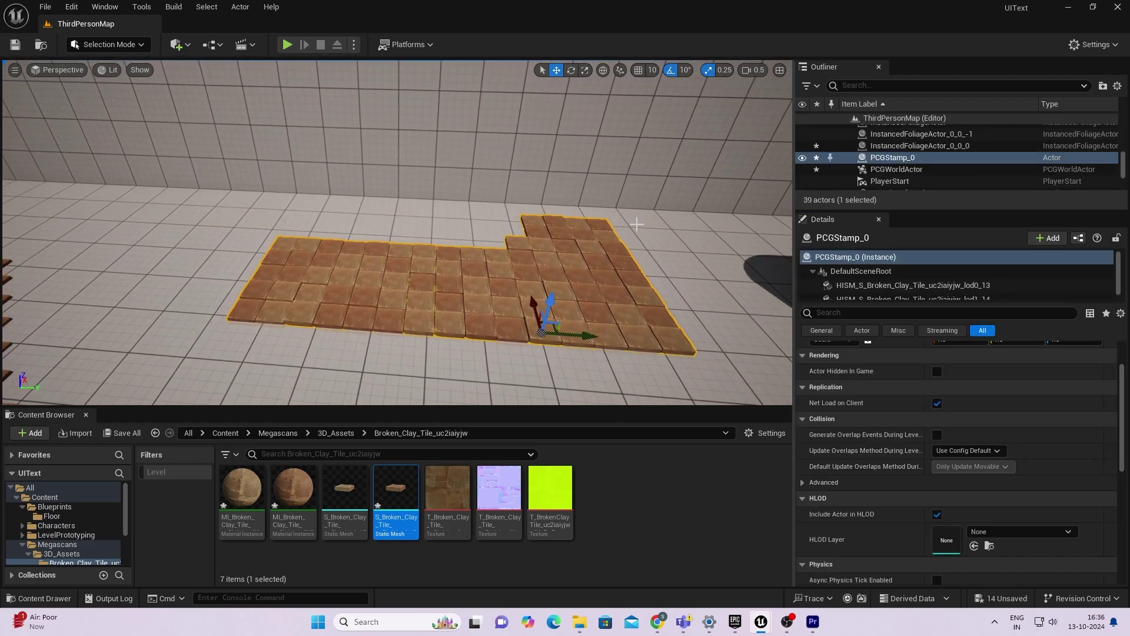
{"action": "right_click_drag", "start_coordinate": [348, 108], "coordinate": [329, 112]}
{"action": "left_click", "coordinate": [237, 11]}
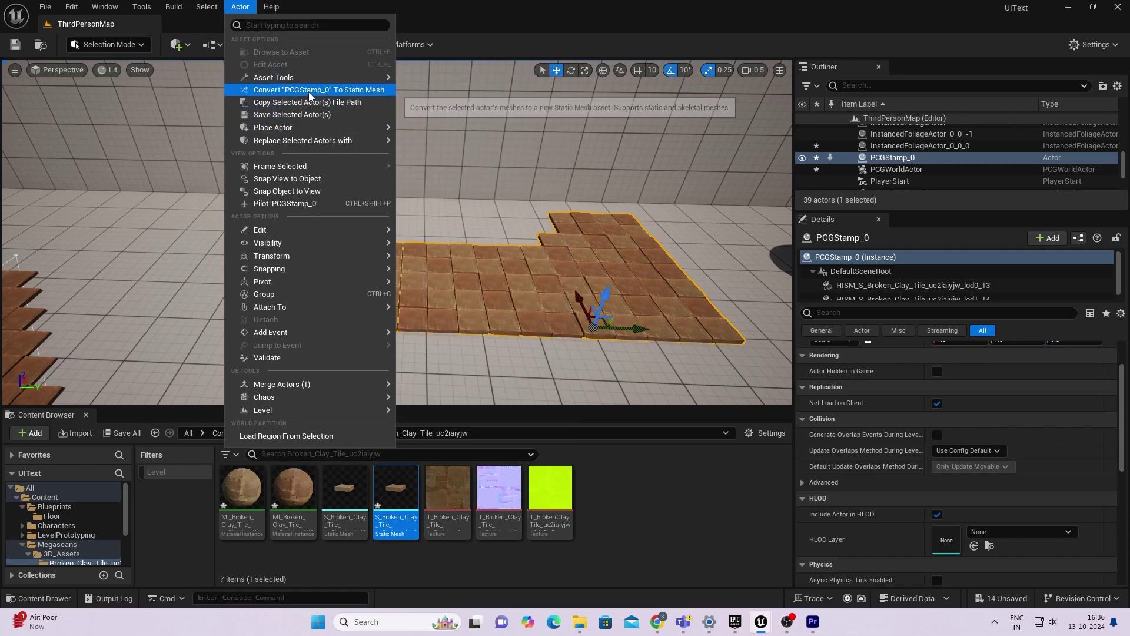
{"action": "left_click", "coordinate": [308, 90]}
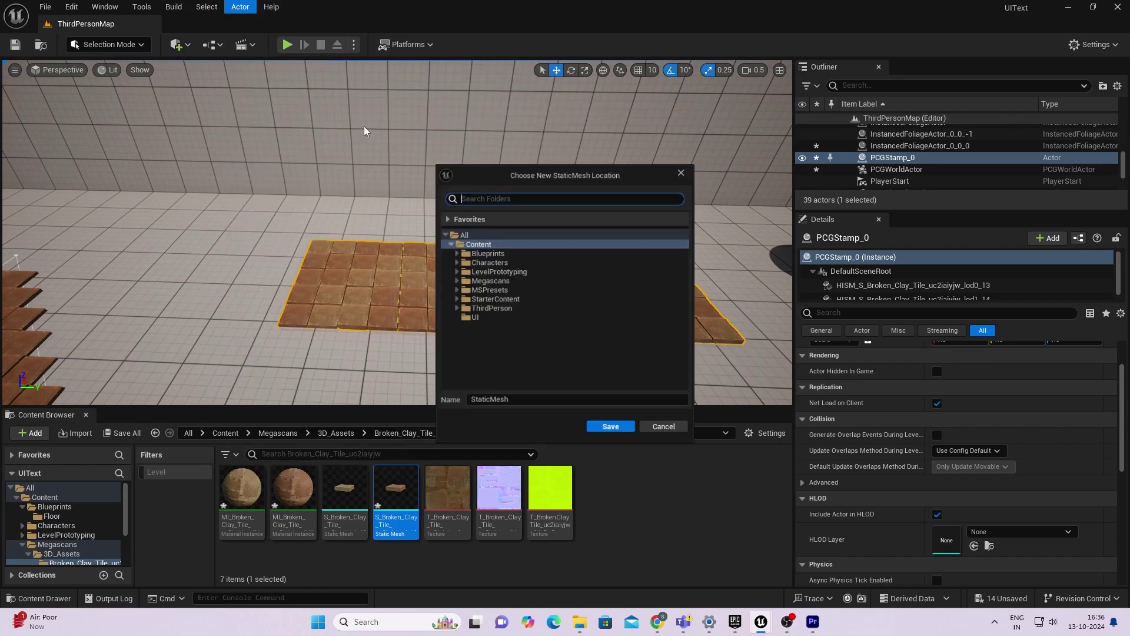
{"action": "right_click", "coordinate": [490, 243]}
{"action": "left_click", "coordinate": [539, 252]}
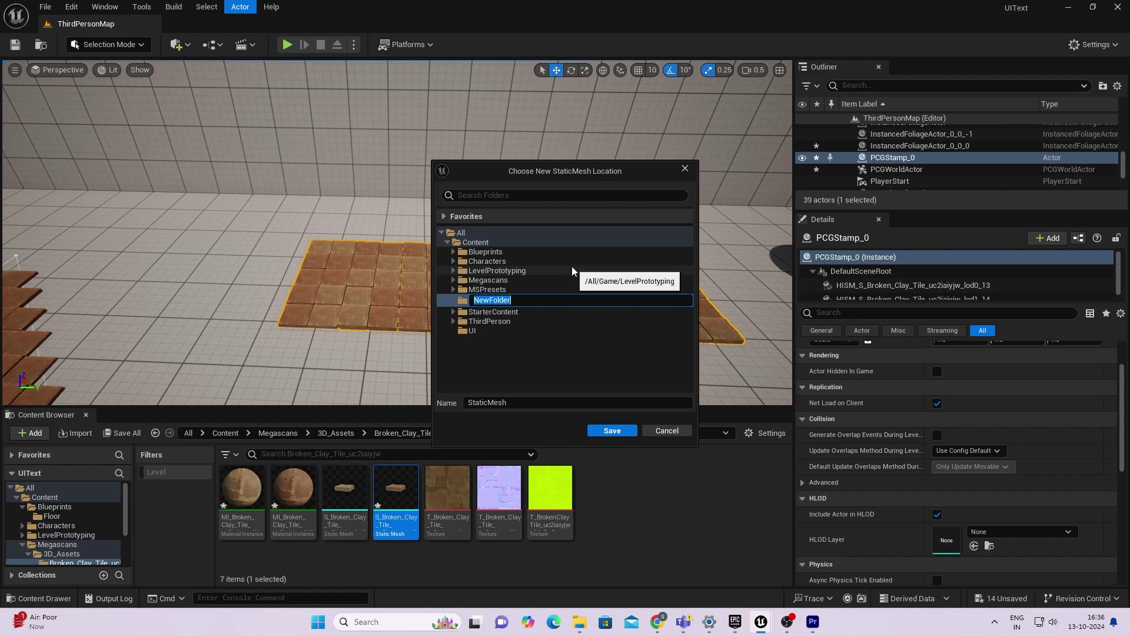
{"action": "type", "text": "PcgConverted"}
{"action": "key", "text": "Return"}
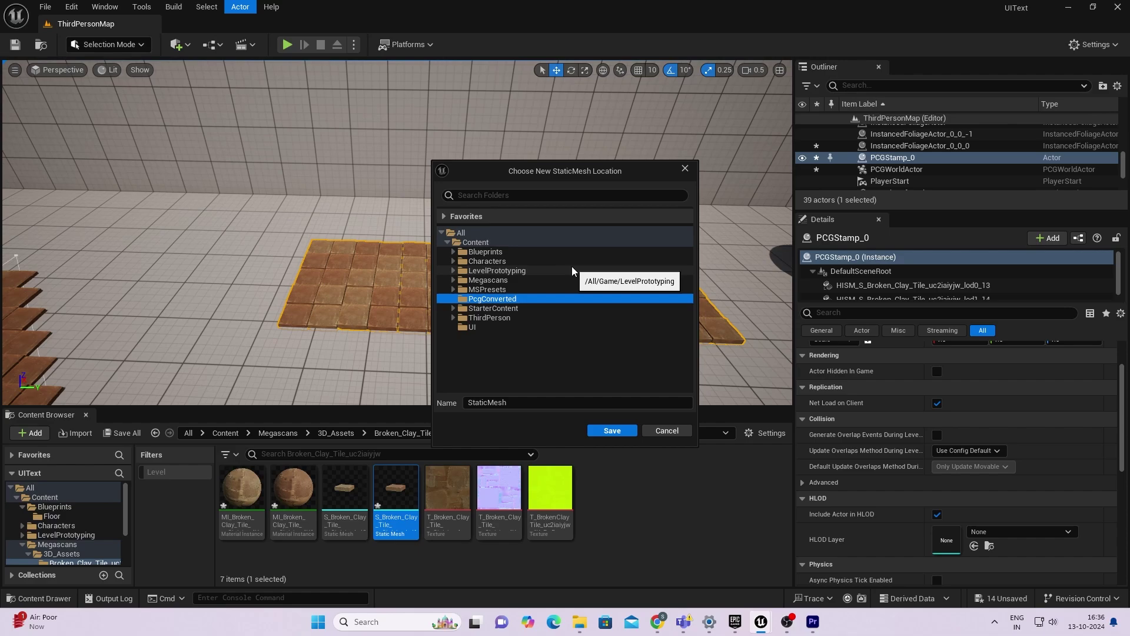
{"action": "left_click", "coordinate": [509, 407]}
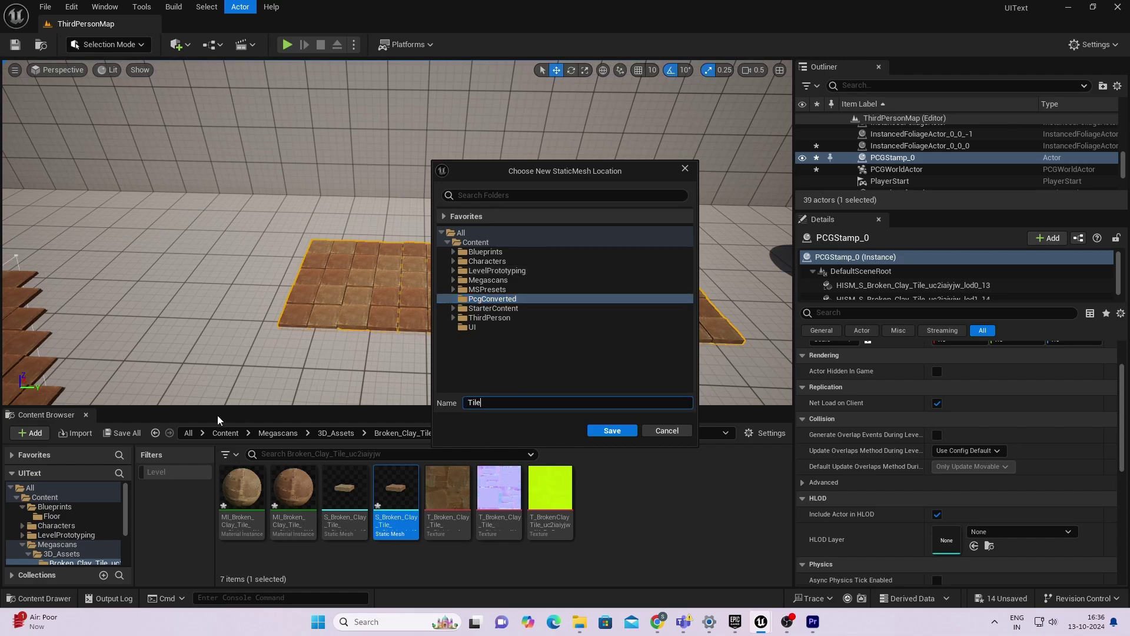
{"action": "left_click", "coordinate": [616, 433]}
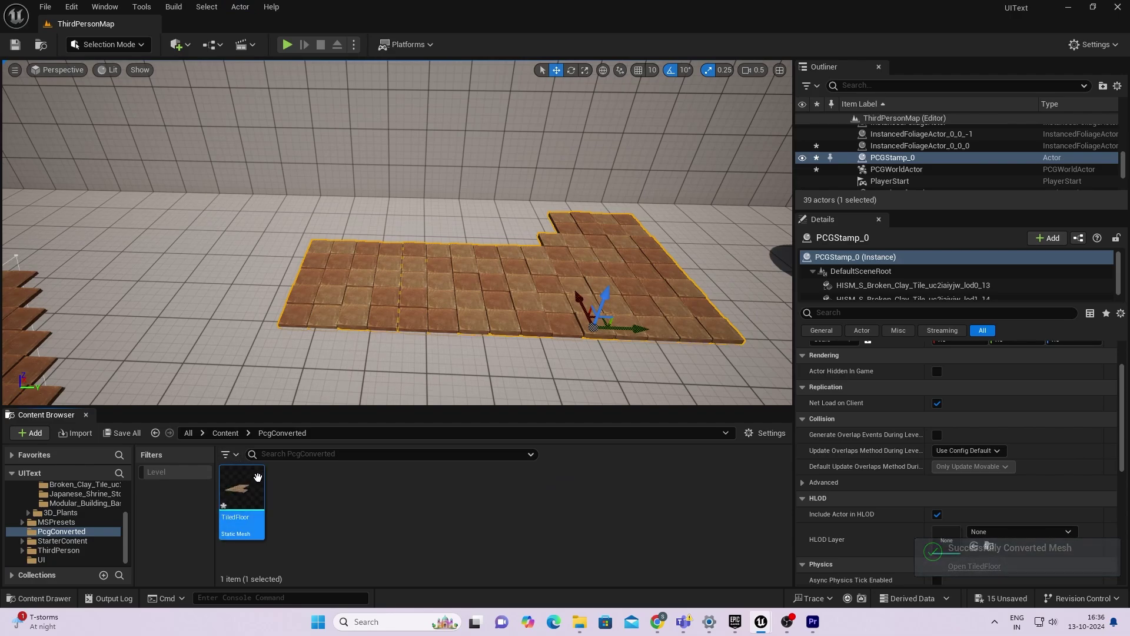
- Place the TiledFloor static mesh in the level in place of PCGStamp_0 and undo the last two edits
{"action": "left_click_drag", "start_coordinate": [239, 507], "coordinate": [167, 275]}
{"action": "right_click_drag", "start_coordinate": [167, 274], "coordinate": [204, 299]}
{"action": "mouse_move", "coordinate": [106, 295]}
{"action": "right_mouse_down"}
{"action": "mouse_move", "coordinate": [79, 291]}
{"action": "mouse_move", "coordinate": [105, 288]}
{"action": "right_mouse_up"}
{"action": "right_click_drag", "start_coordinate": [397, 247], "coordinate": [135, 302]}
{"action": "scroll", "coordinate": [224, 265], "scroll_direction": "up", "scroll_amount": 1}
{"action": "key", "text": "ctrl+z"}
{"action": "key", "text": "ctrl+z"}
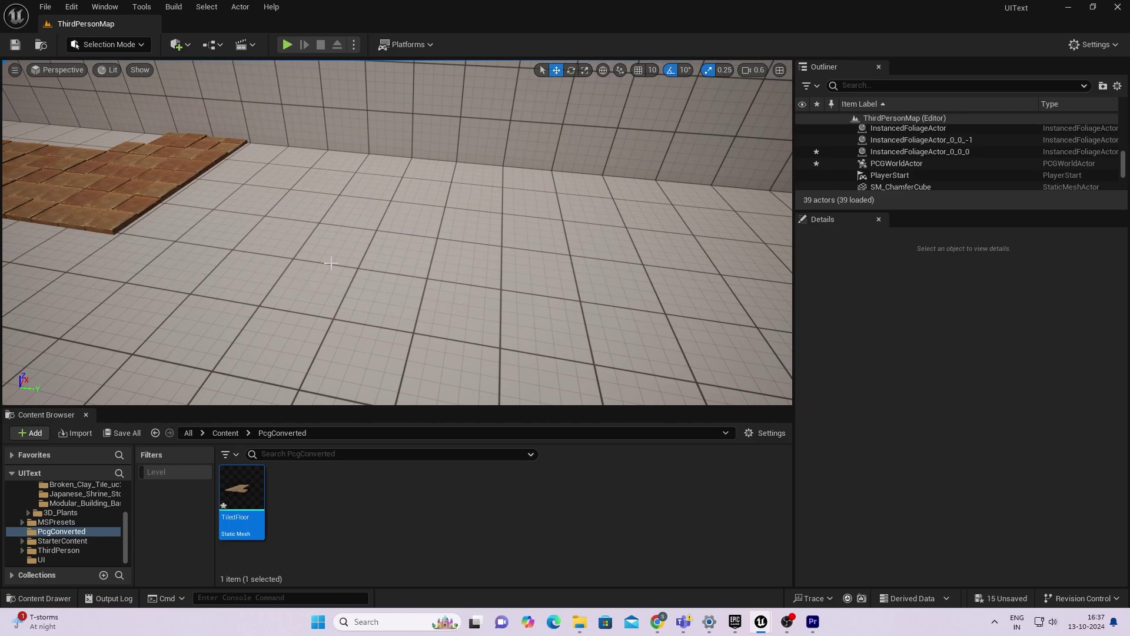
- Select the placed TiledFloor mesh and view it in the level alongside the other tiled floors
{"action": "left_click", "coordinate": [117, 203]}
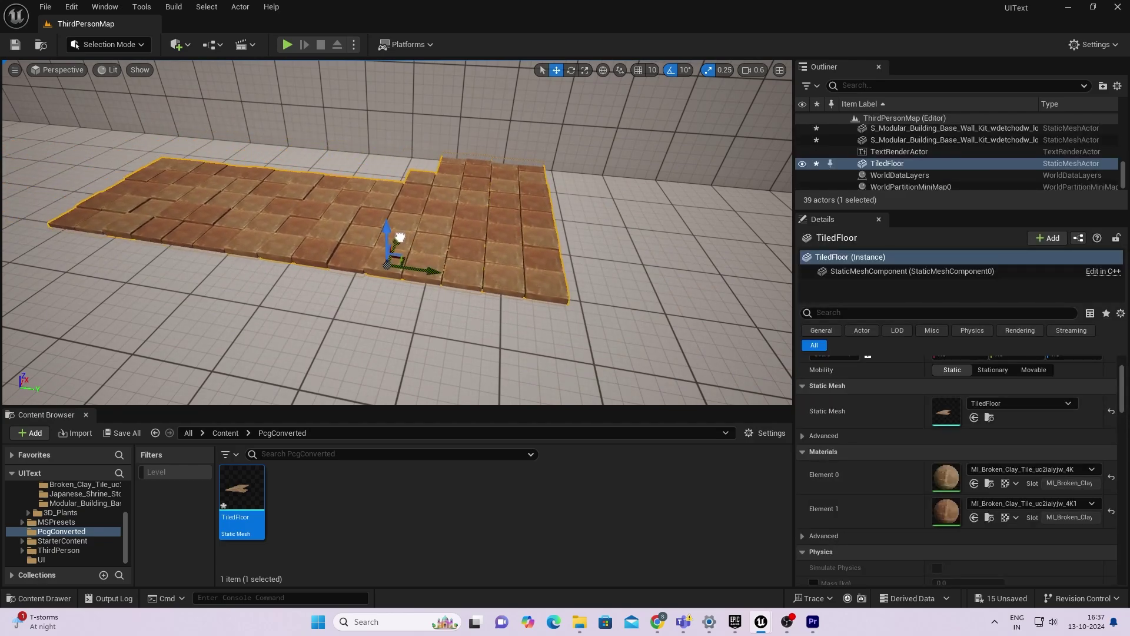
{"action": "right_click_drag", "start_coordinate": [386, 259], "coordinate": [236, 231]}
{"action": "right_click_drag", "start_coordinate": [327, 255], "coordinate": [430, 247]}
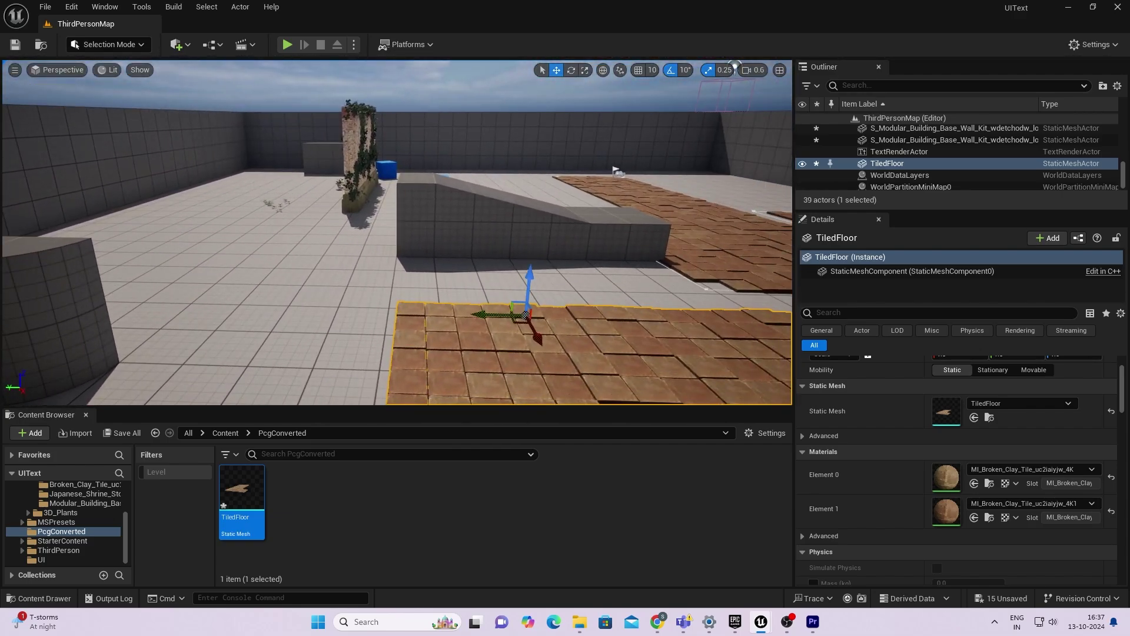